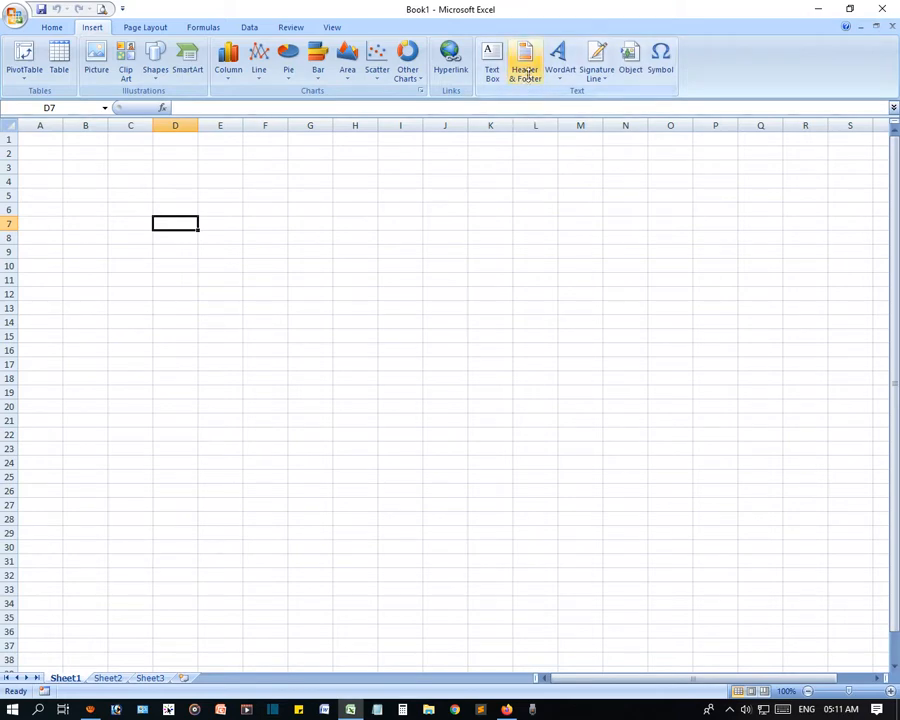
- Add a page header with the text "Online School" in the centre section
{"action": "left_click", "coordinate": [529, 92]}
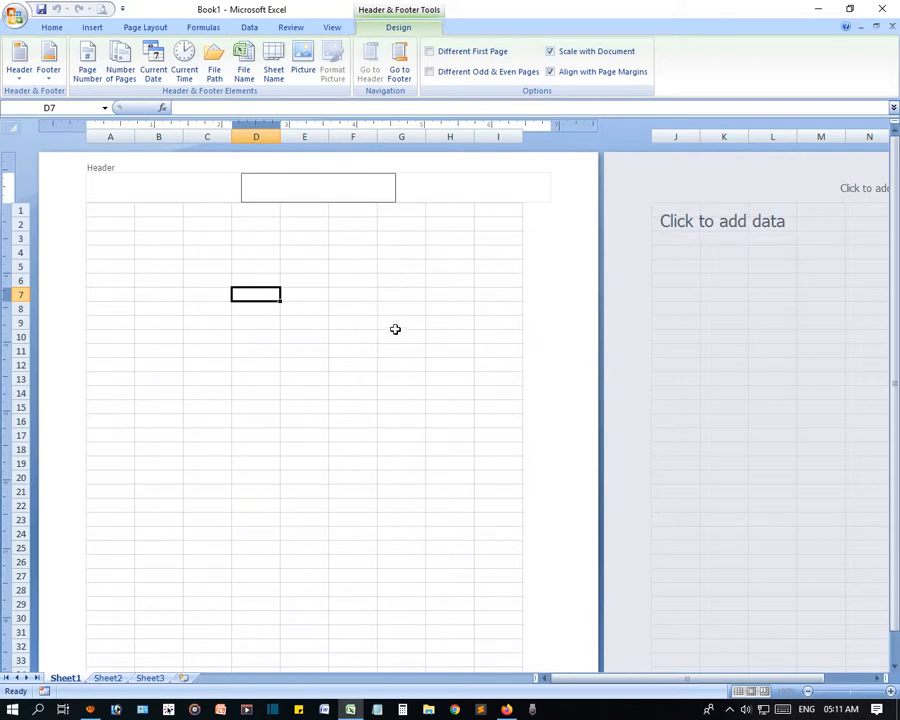
{"action": "left_click", "coordinate": [323, 267]}
{"action": "left_click", "coordinate": [422, 270]}
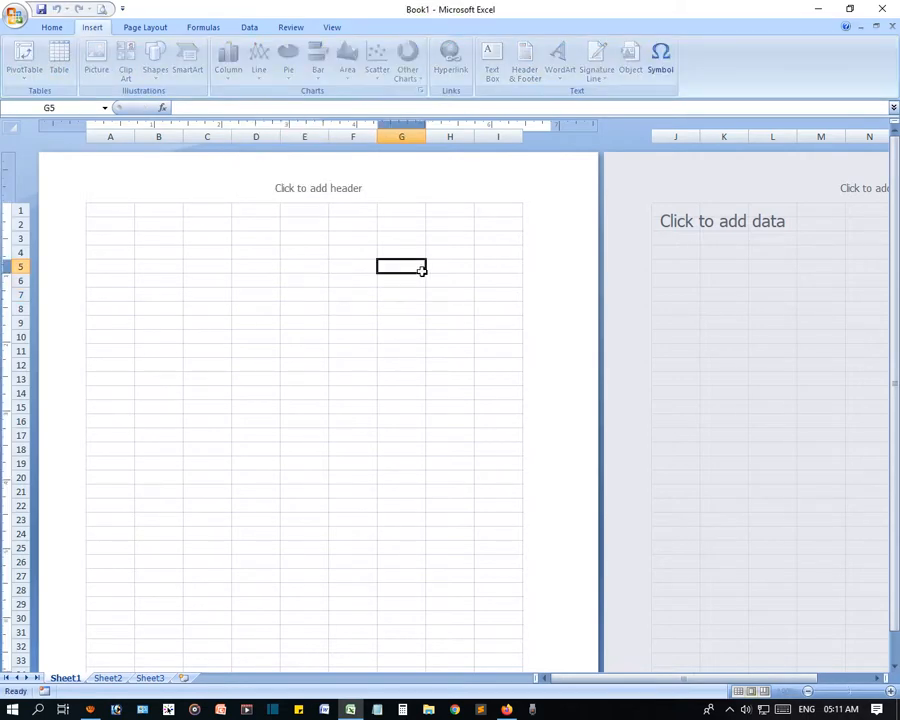
{"action": "left_click", "coordinate": [314, 188]}
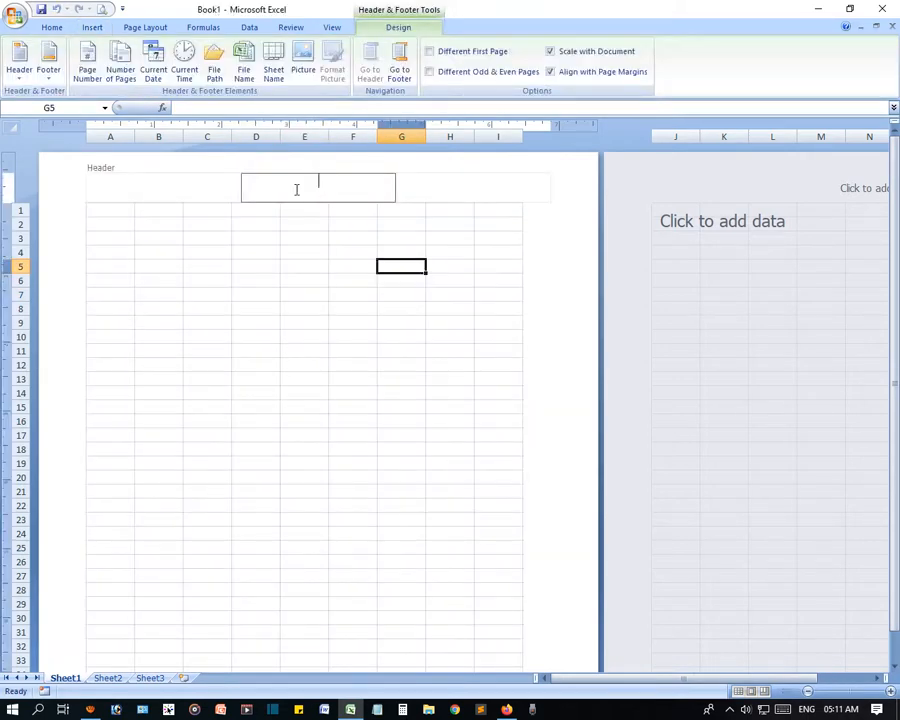
{"action": "type", "text": "Online School"}
{"action": "left_click", "coordinate": [305, 387]}
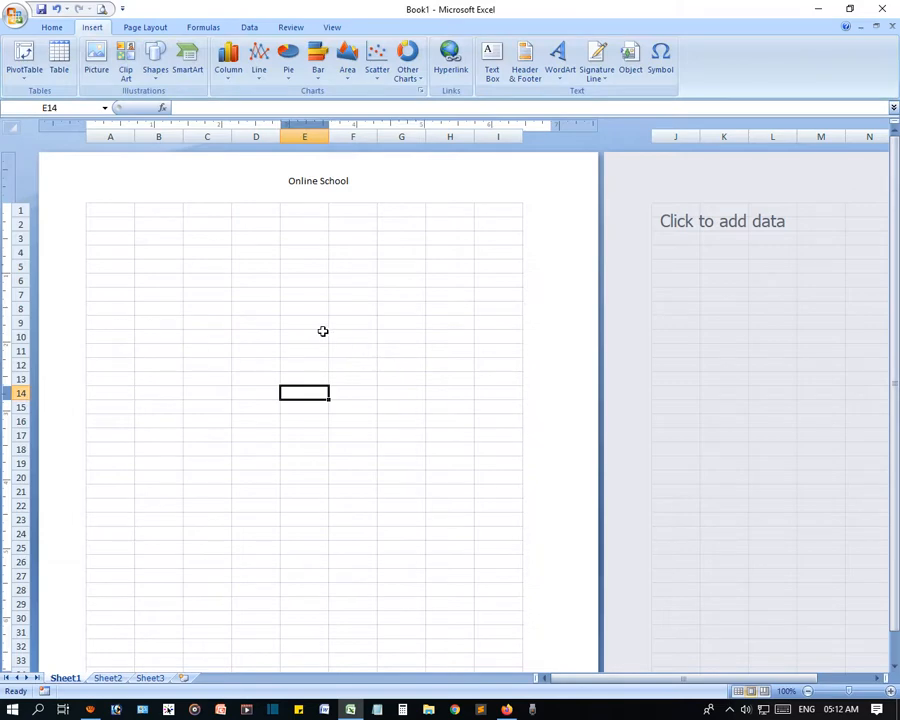
- Add the text "Online School" to the centre section of the page footer
{"action": "scroll", "coordinate": [316, 290], "scroll_direction": "down", "scroll_amount": 15}
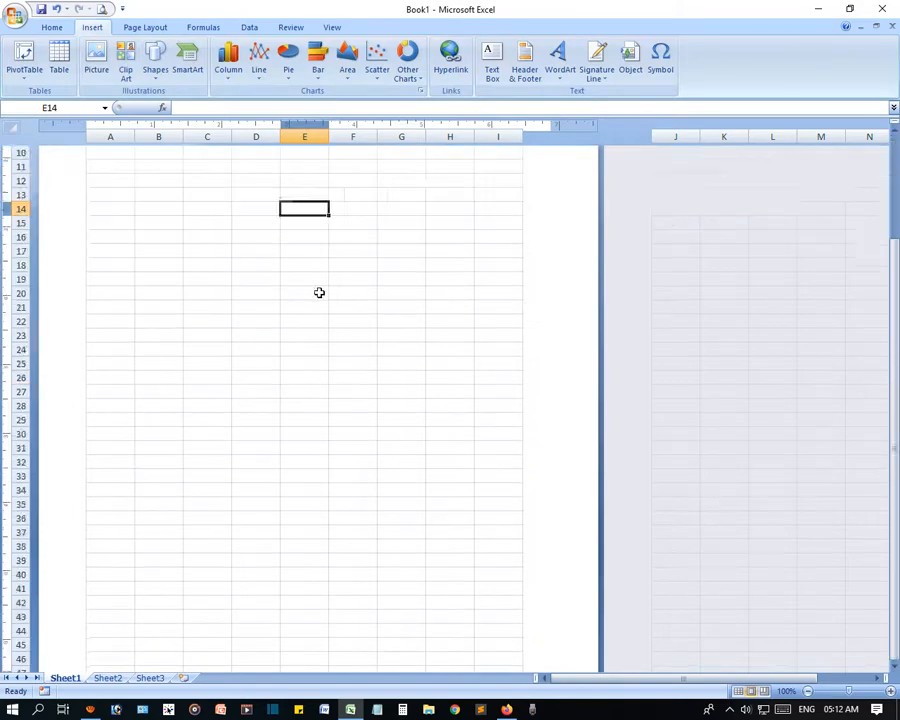
{"action": "scroll", "coordinate": [361, 358], "scroll_direction": "up", "scroll_amount": 5}
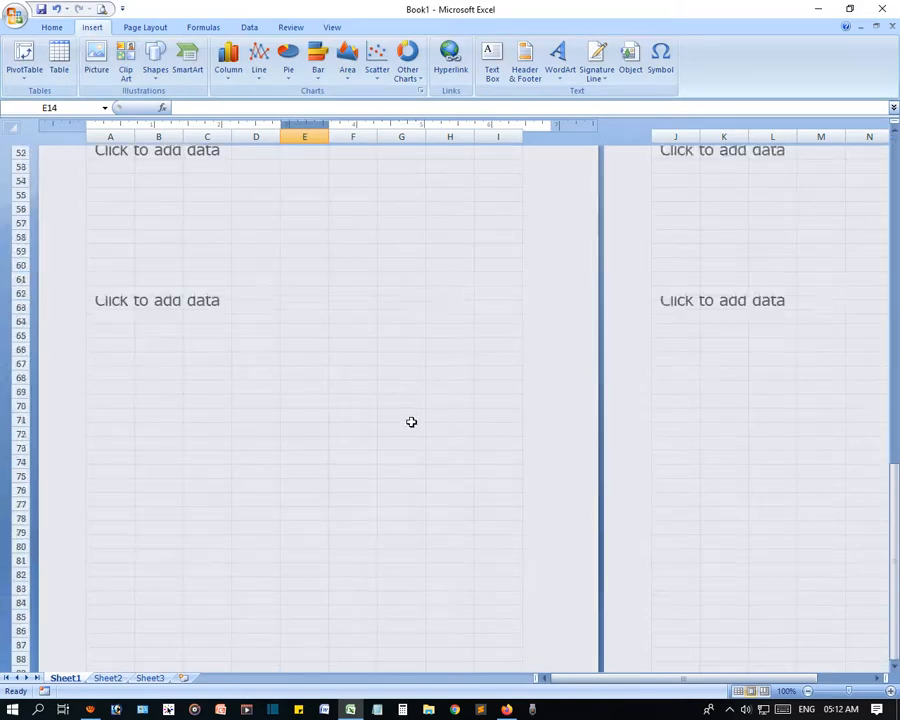
{"action": "left_click", "coordinate": [347, 321]}
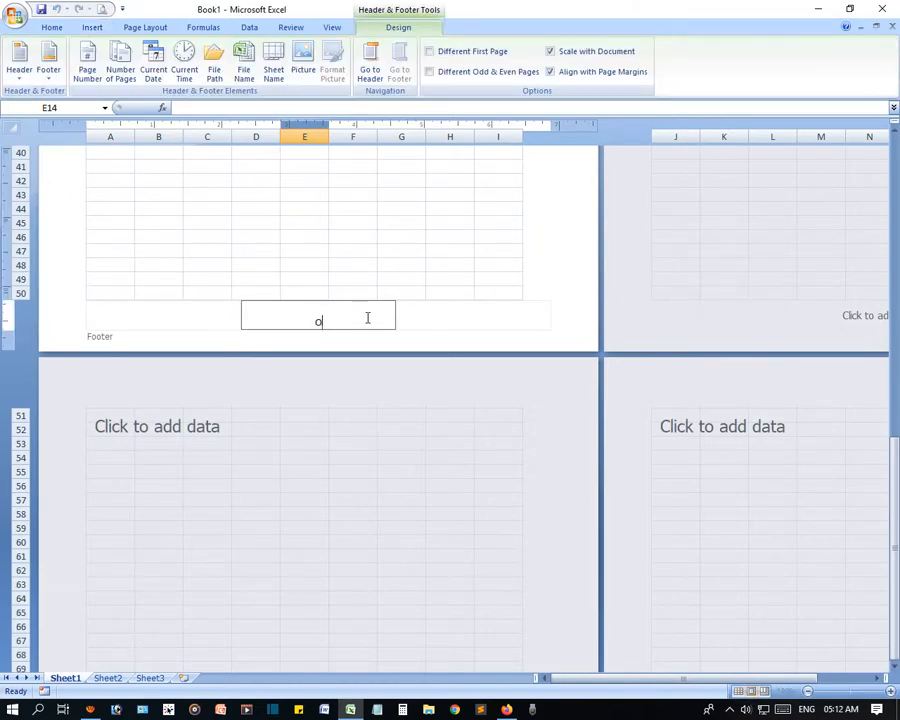
{"action": "type", "text": "Olin"}
{"action": "type", "text": "ne School"}
{"action": "left_click", "coordinate": [355, 253]}
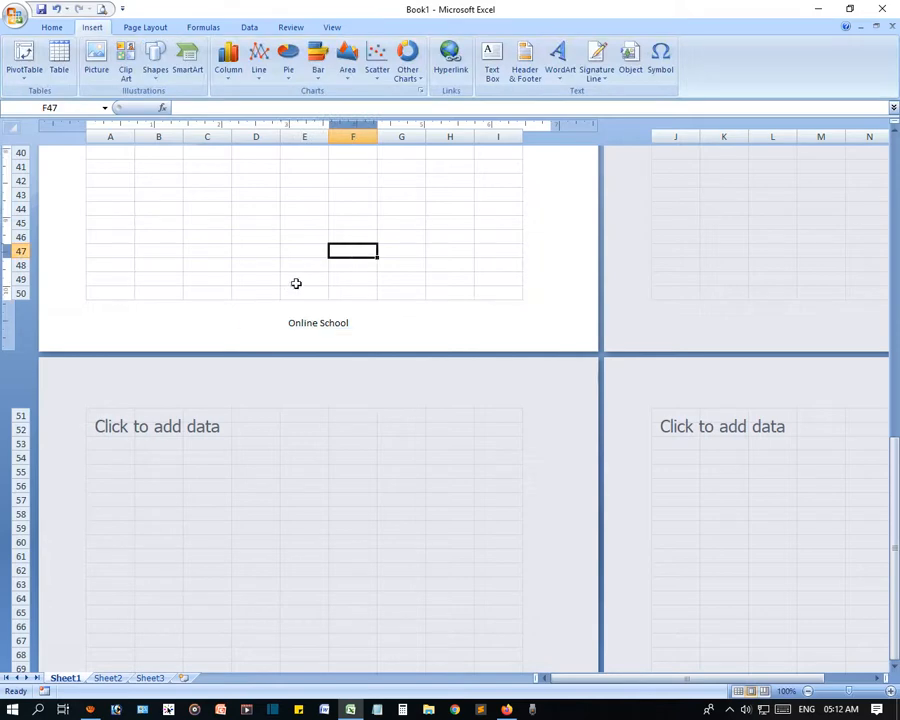
- Try to open the print preview of the sheet while it holds no cell data
{"action": "left_click", "coordinate": [53, 28]}
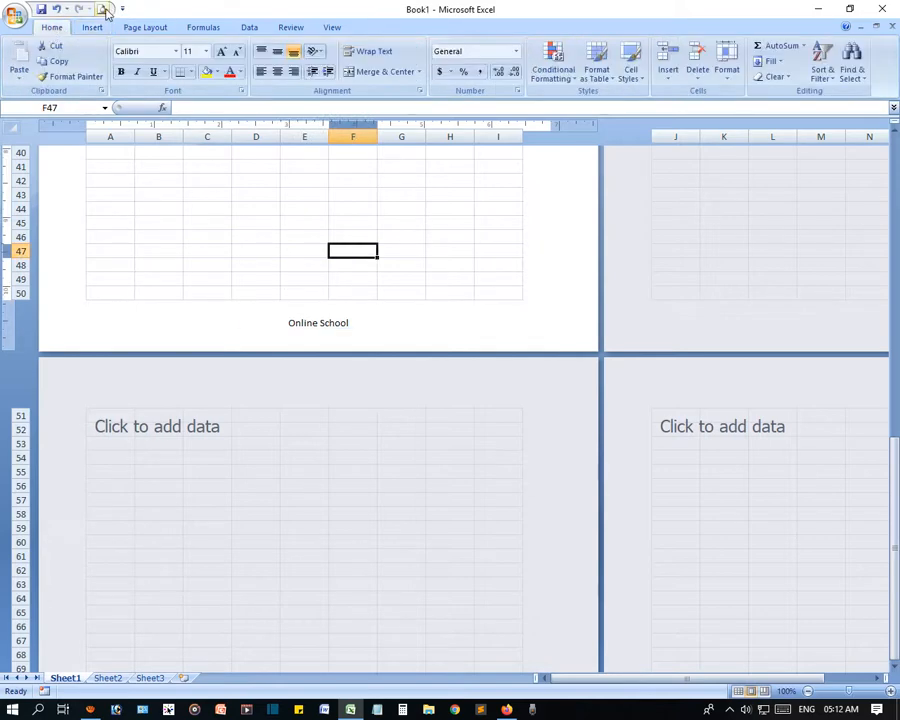
{"action": "left_click", "coordinate": [104, 10]}
{"action": "left_click", "coordinate": [462, 392]}
- Enter 1 in cell D12 on the first page
{"action": "scroll", "coordinate": [285, 288], "scroll_direction": "up", "scroll_amount": 10}
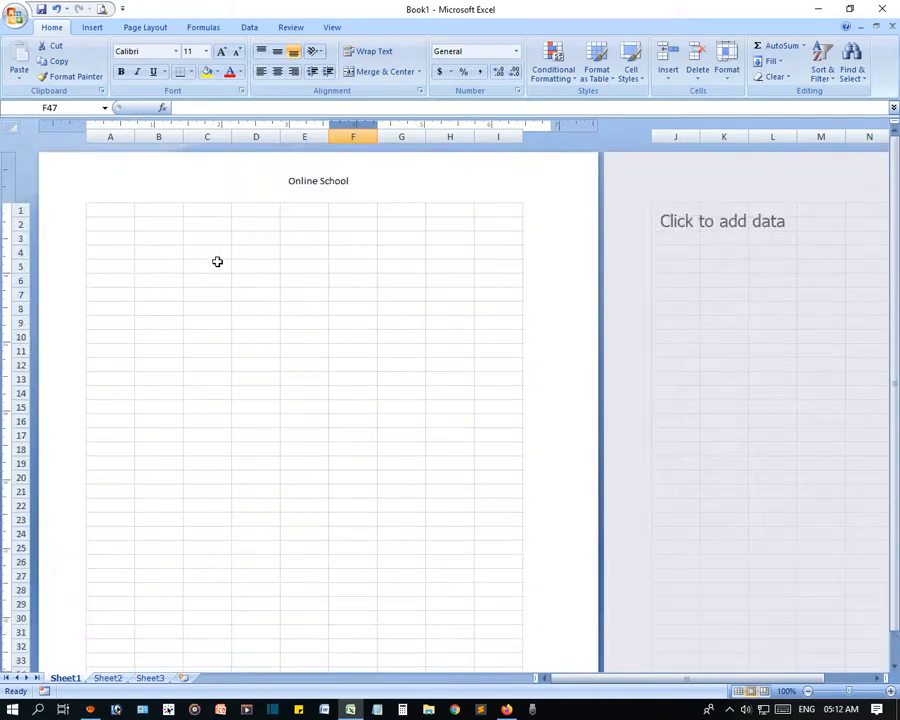
{"action": "left_click", "coordinate": [261, 367]}
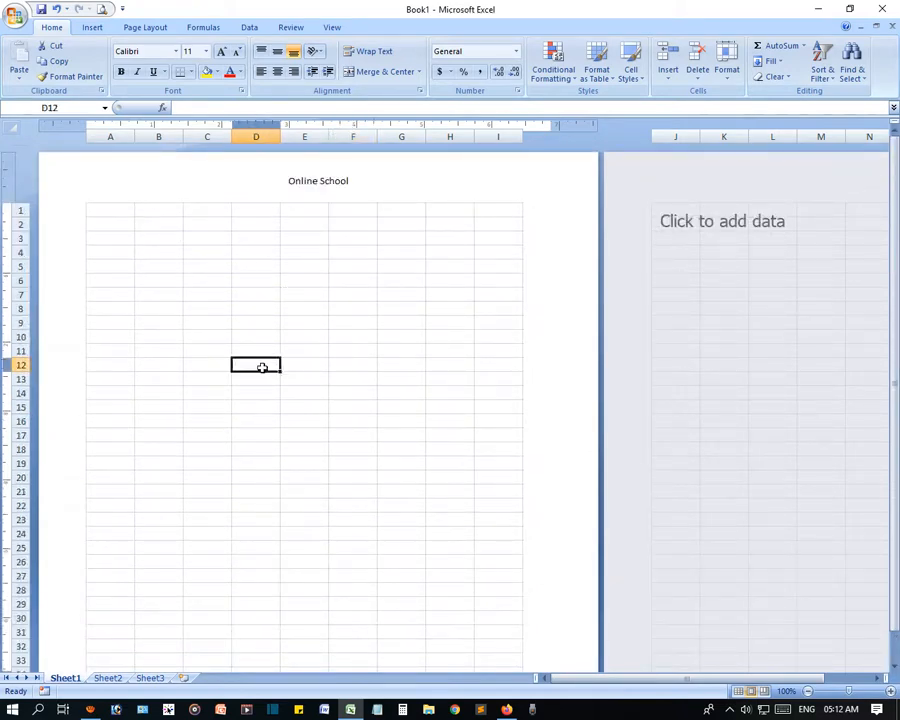
{"action": "type", "text": "1"}
{"action": "left_click", "coordinate": [292, 492]}
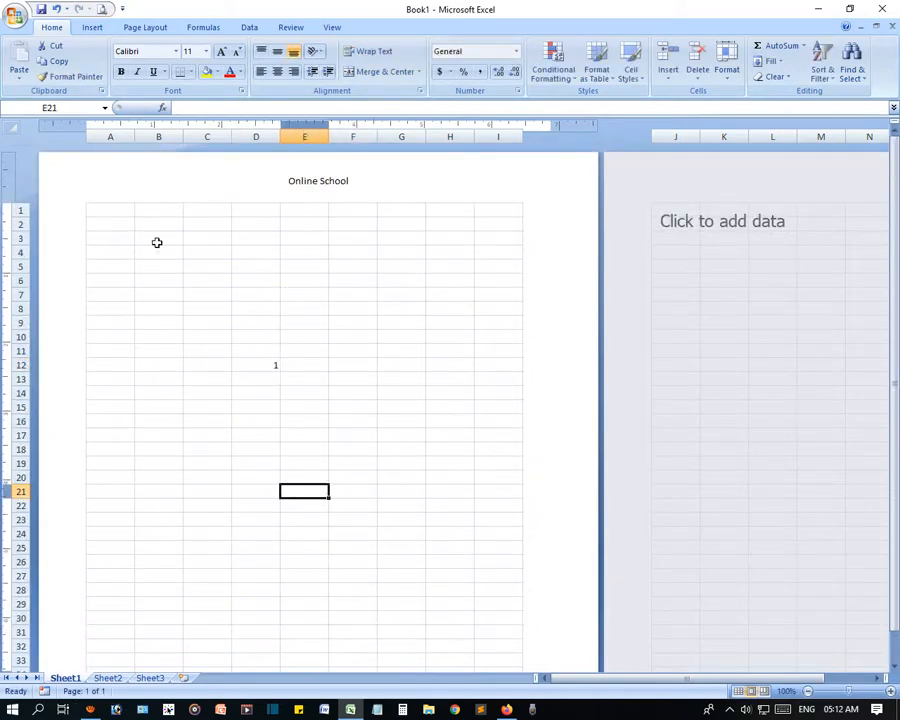
- Check the header and footer of the first page in print preview, and close the preview
{"action": "left_click", "coordinate": [101, 9]}
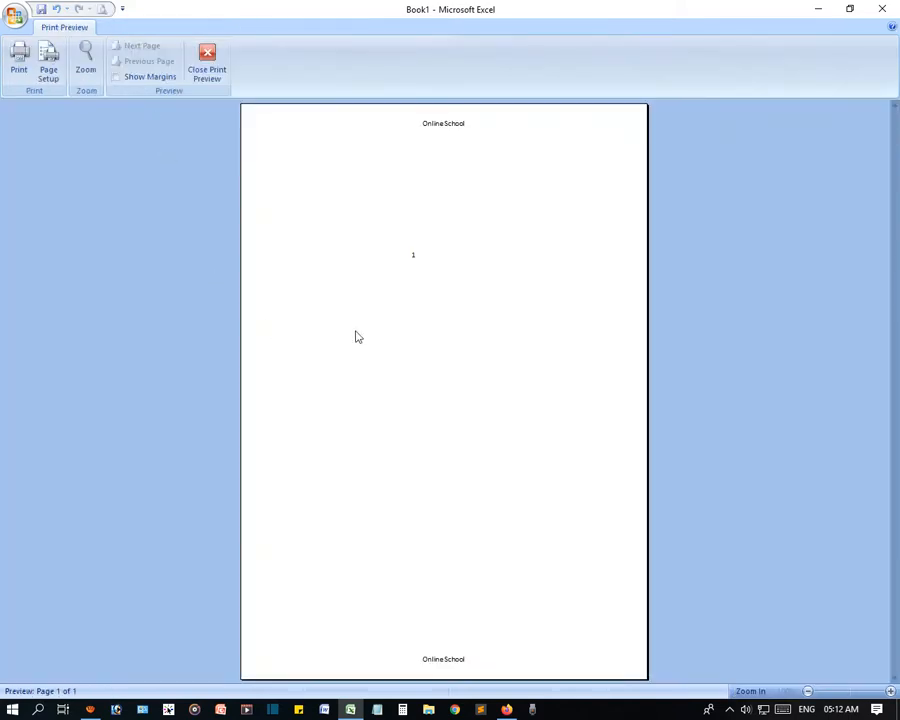
{"action": "left_click", "coordinate": [458, 126]}
{"action": "left_click", "coordinate": [476, 134]}
{"action": "left_click", "coordinate": [450, 660]}
{"action": "left_click", "coordinate": [452, 664]}
{"action": "left_click", "coordinate": [199, 66]}
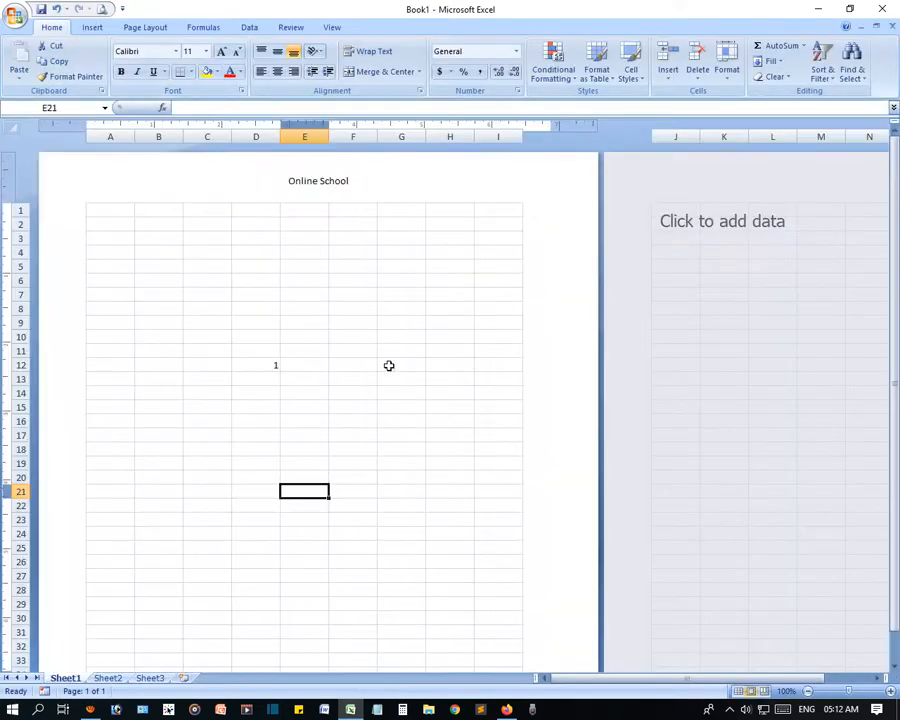
- Enter 2 in cell E92 on the second page
{"action": "scroll", "coordinate": [389, 365], "scroll_direction": "down", "scroll_amount": 15}
{"action": "left_click", "coordinate": [340, 377]}
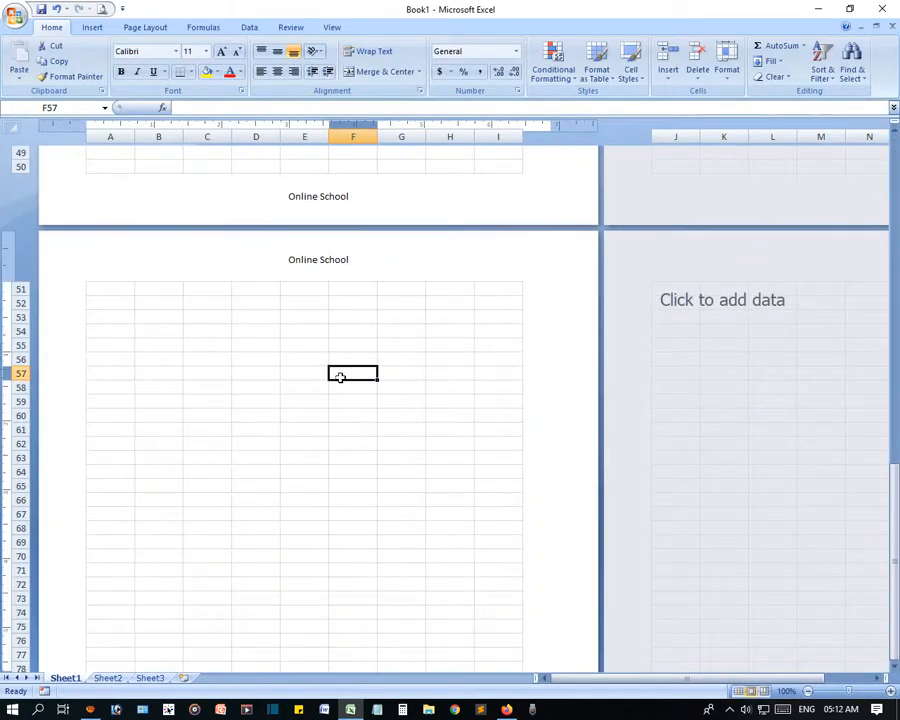
{"action": "left_click", "coordinate": [283, 344]}
{"action": "scroll", "coordinate": [347, 497], "scroll_direction": "down", "scroll_amount": 15}
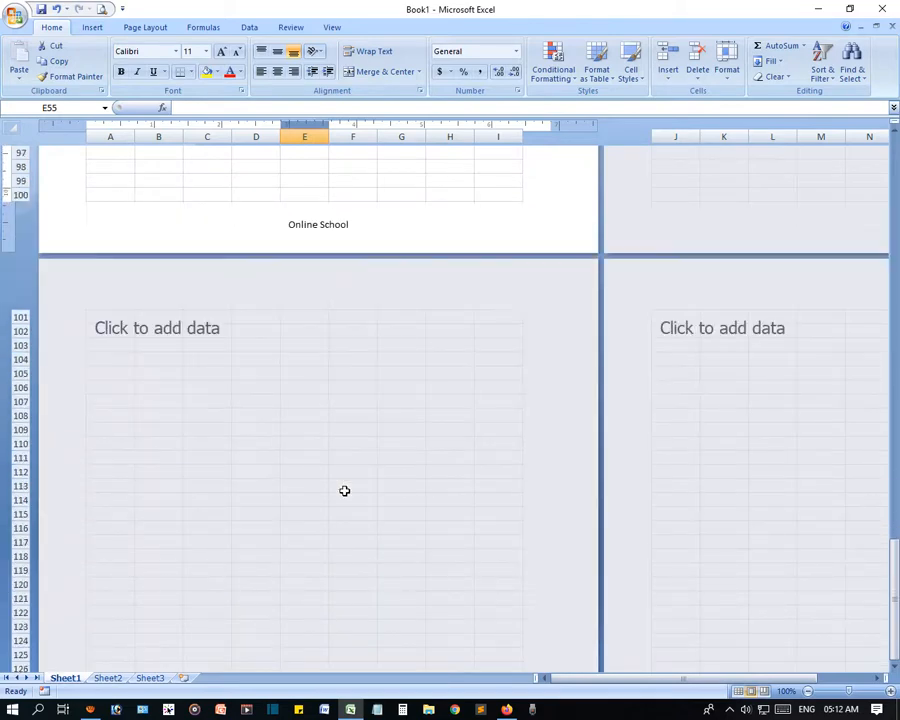
{"action": "left_click", "coordinate": [283, 379]}
{"action": "scroll", "coordinate": [313, 523], "scroll_direction": "up", "scroll_amount": 4}
{"action": "left_click", "coordinate": [313, 246]}
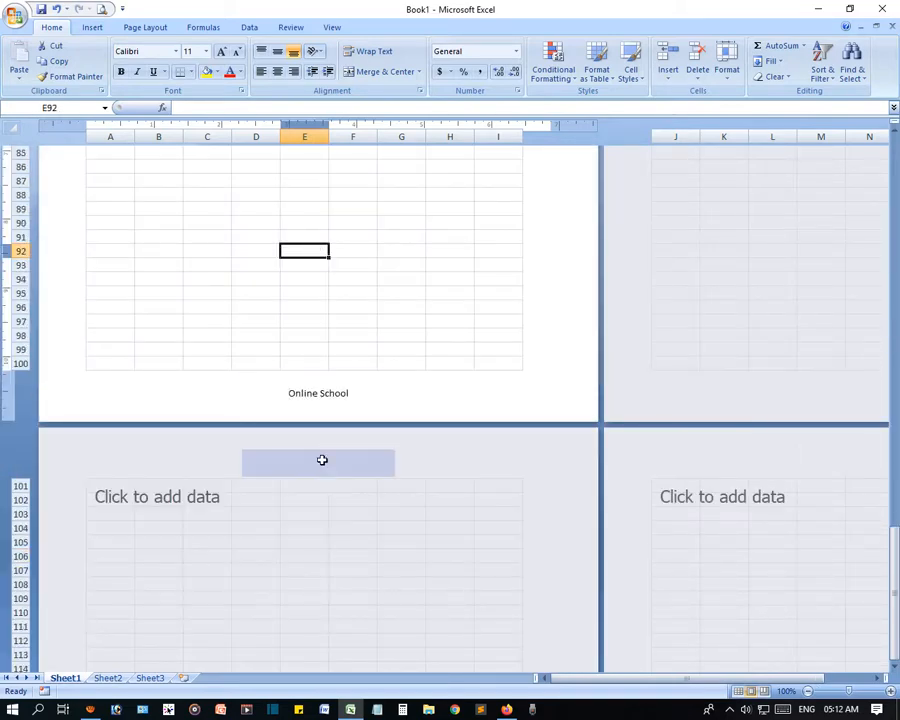
{"action": "type", "text": "1"}
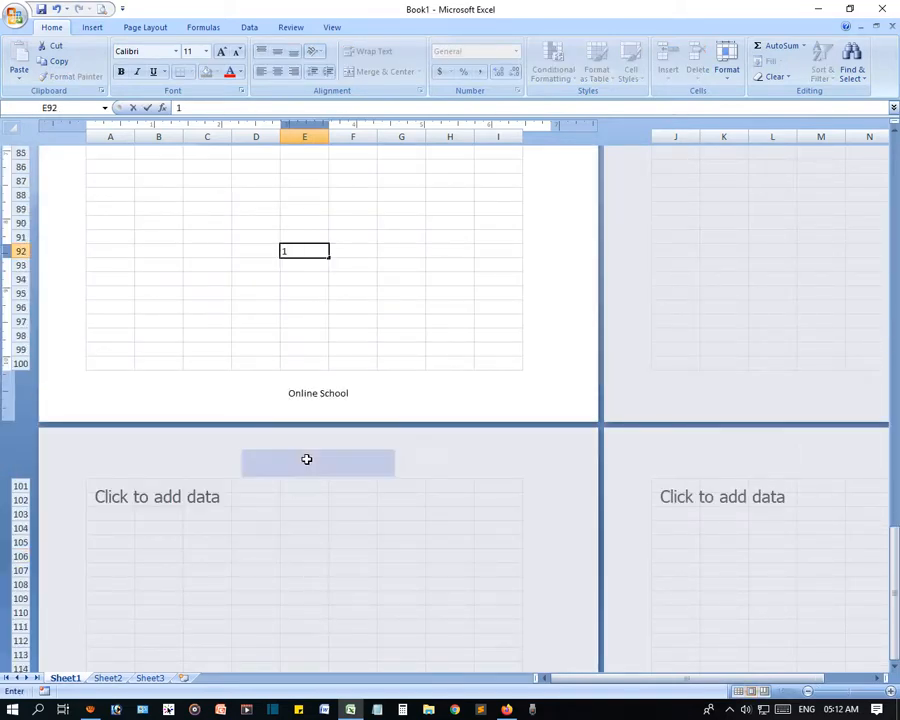
{"action": "key", "text": "BackSpace"}
{"action": "scroll", "coordinate": [318, 510], "scroll_direction": "down", "scroll_amount": 1}
- Enter 3 in cell F109 on the third page
{"action": "left_click", "coordinate": [330, 558]}
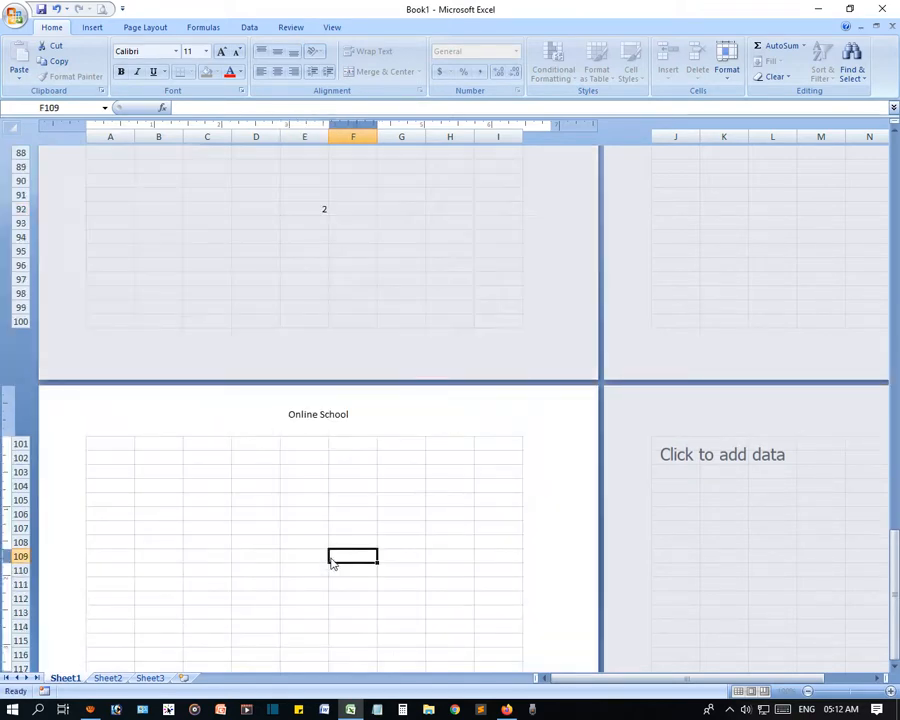
{"action": "type", "text": "3"}
{"action": "scroll", "coordinate": [360, 540], "scroll_direction": "down", "scroll_amount": 2}
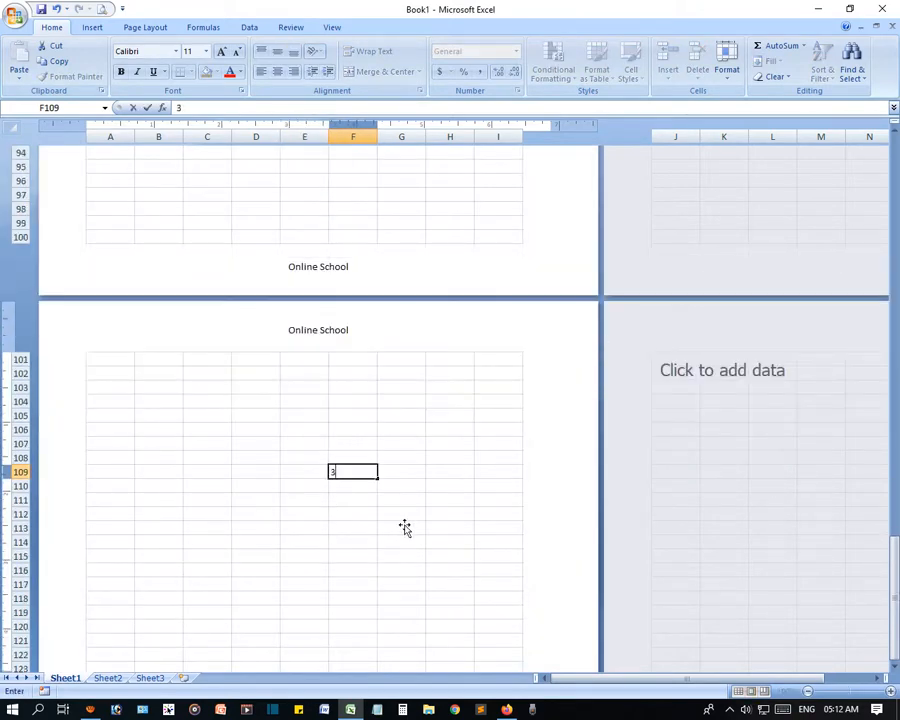
{"action": "left_click", "coordinate": [455, 457]}
{"action": "left_click", "coordinate": [398, 194]}
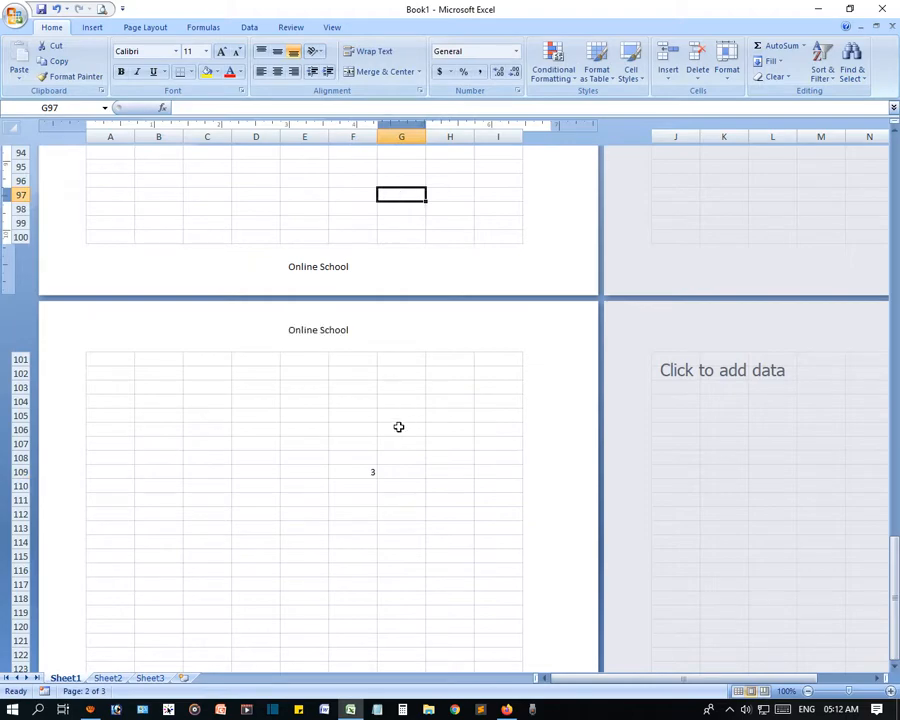
- Enter 4 in cell F158 on the fourth page and 5 in cell G212 on the fifth page
{"action": "scroll", "coordinate": [398, 444], "scroll_direction": "down", "scroll_amount": 10}
{"action": "scroll", "coordinate": [398, 475], "scroll_direction": "down", "scroll_amount": 1}
{"action": "left_click", "coordinate": [363, 533]}
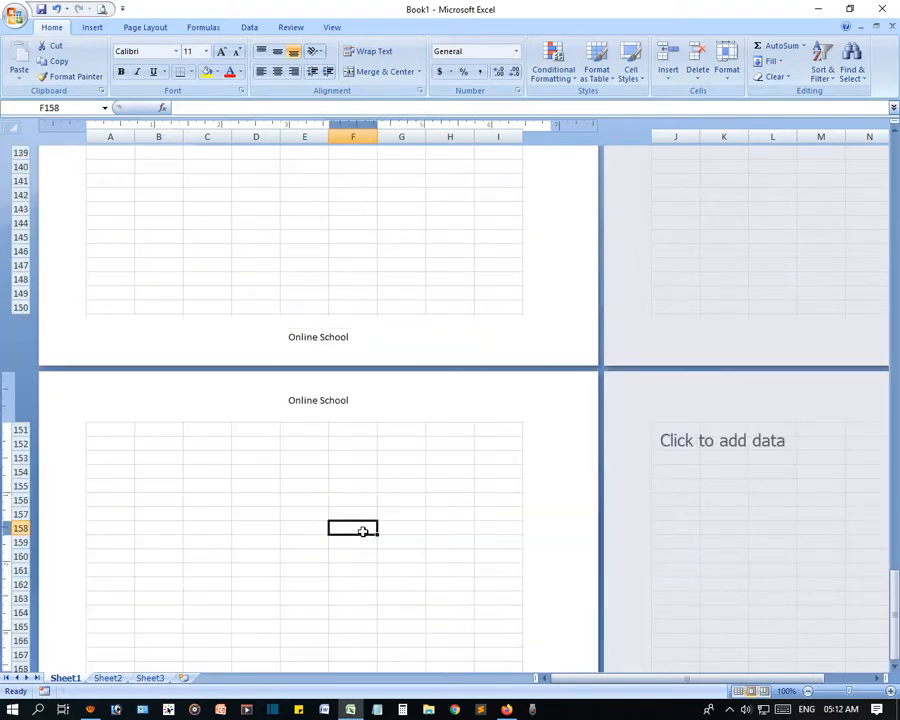
{"action": "type", "text": "4"}
{"action": "scroll", "coordinate": [364, 565], "scroll_direction": "down", "scroll_amount": 12}
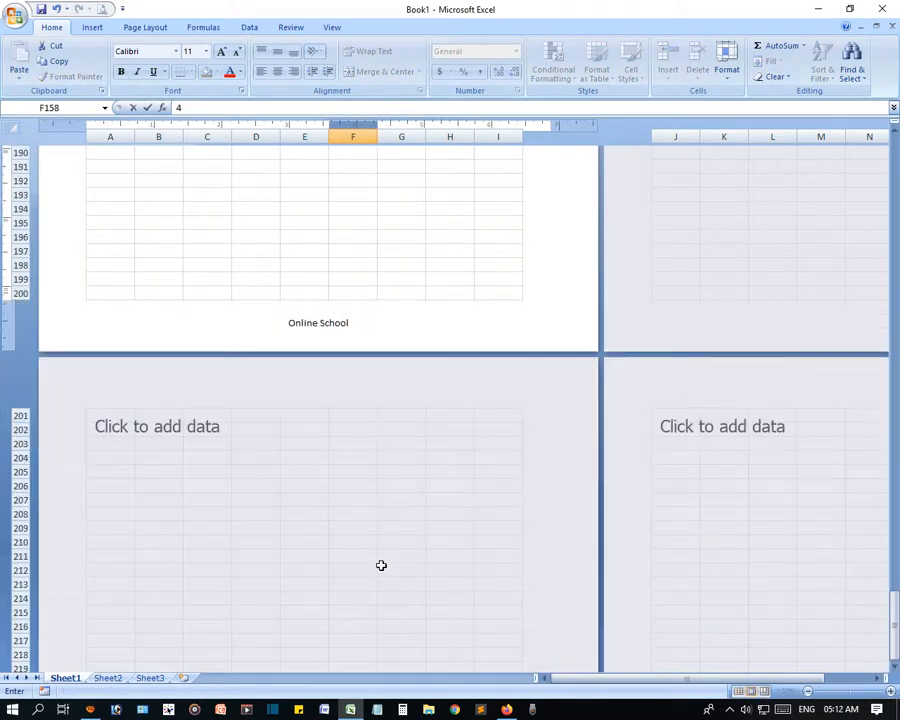
{"action": "left_click", "coordinate": [381, 566]}
{"action": "type", "text": "5"}
{"action": "left_click", "coordinate": [285, 513]}
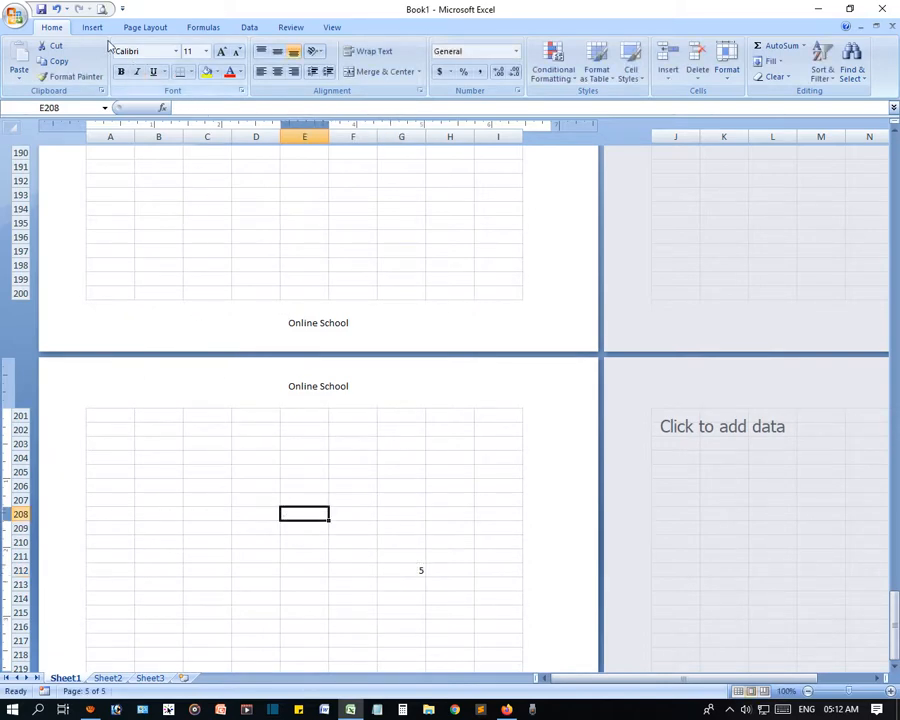
- Look through all pages in print preview to check their headers and footers, and close the preview
{"action": "left_click", "coordinate": [103, 9]}
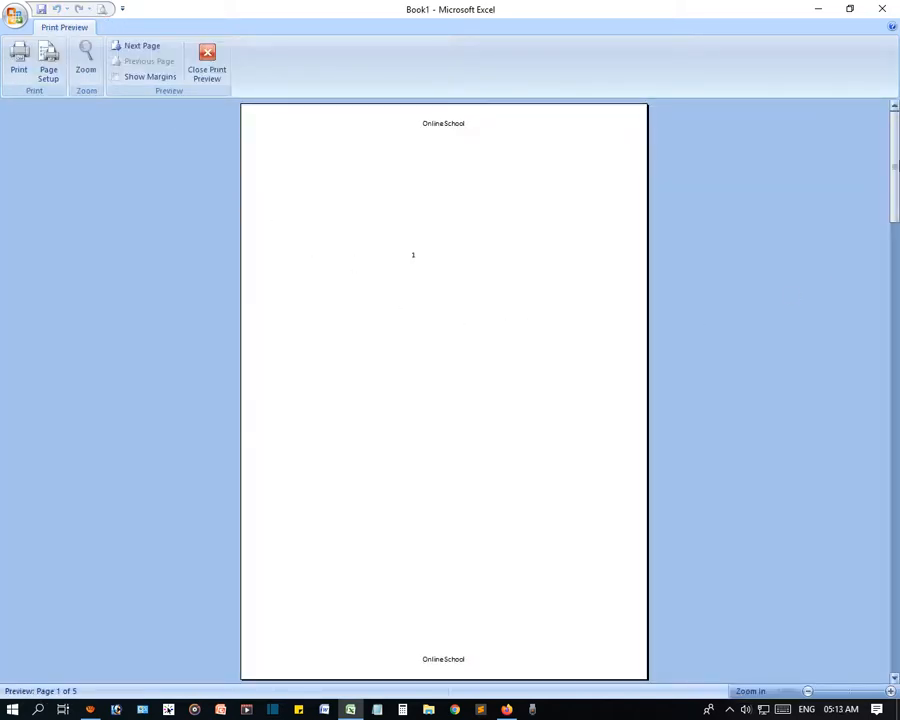
{"action": "scroll", "coordinate": [874, 229], "scroll_direction": "down", "scroll_amount": 4}
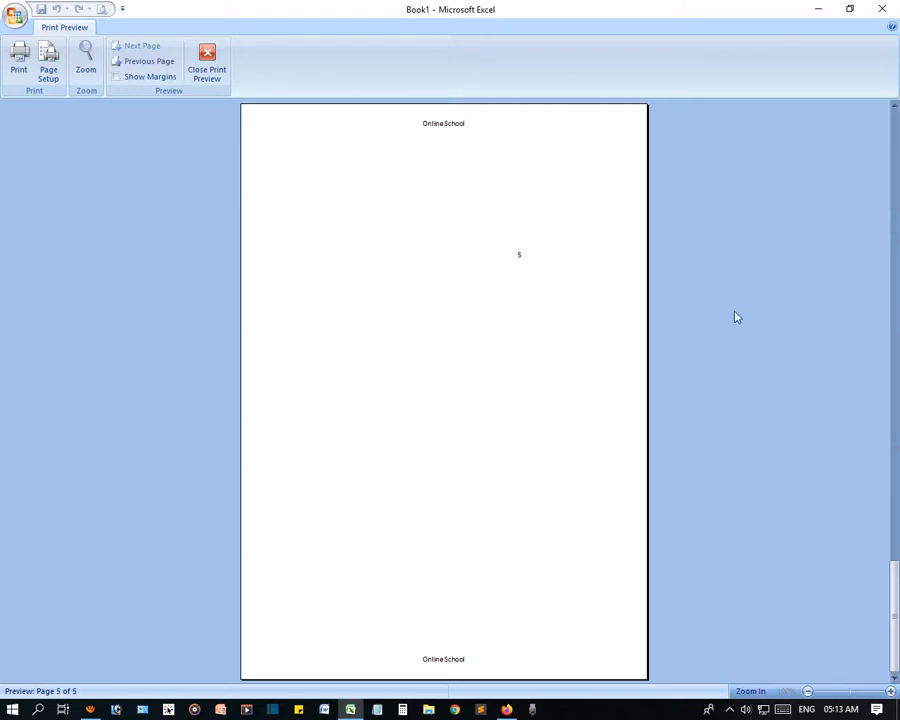
{"action": "scroll", "coordinate": [735, 317], "scroll_direction": "up", "scroll_amount": 4}
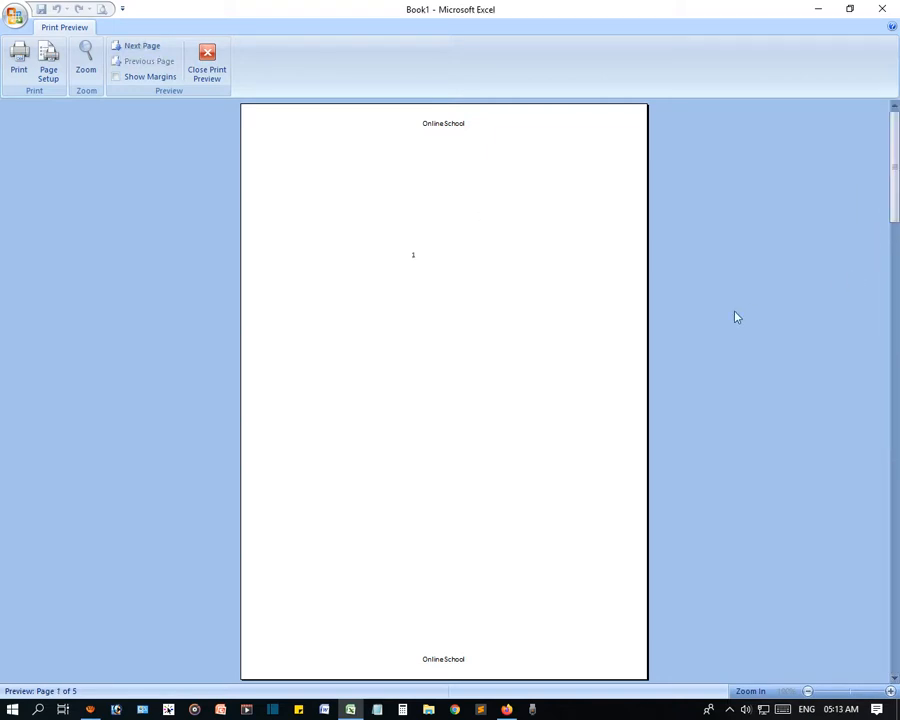
{"action": "left_click", "coordinate": [207, 64]}
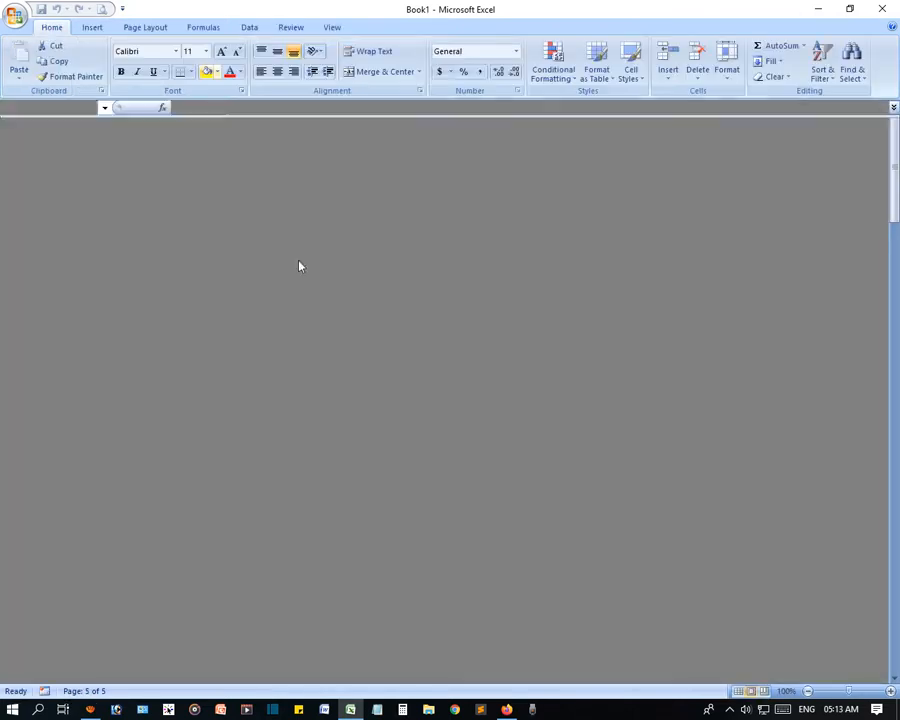
- Clear the contents of all cells in Sheet1 and select cell D5 on the first page
{"action": "scroll", "coordinate": [368, 349], "scroll_direction": "up", "scroll_amount": 15}
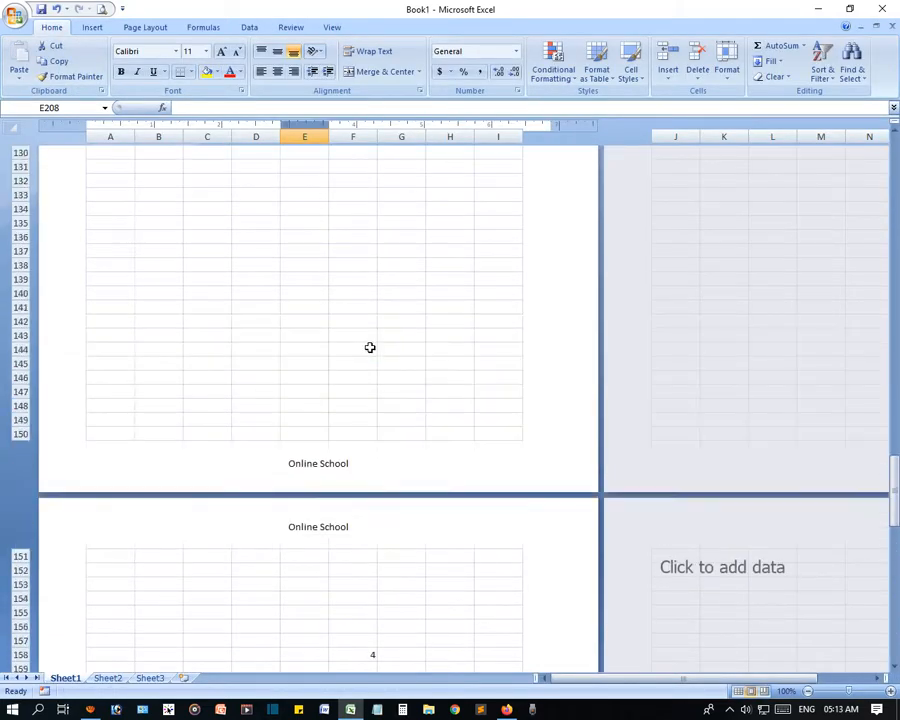
{"action": "scroll", "coordinate": [796, 474], "scroll_direction": "up", "scroll_amount": 2}
{"action": "scroll", "coordinate": [364, 466], "scroll_direction": "down", "scroll_amount": 5}
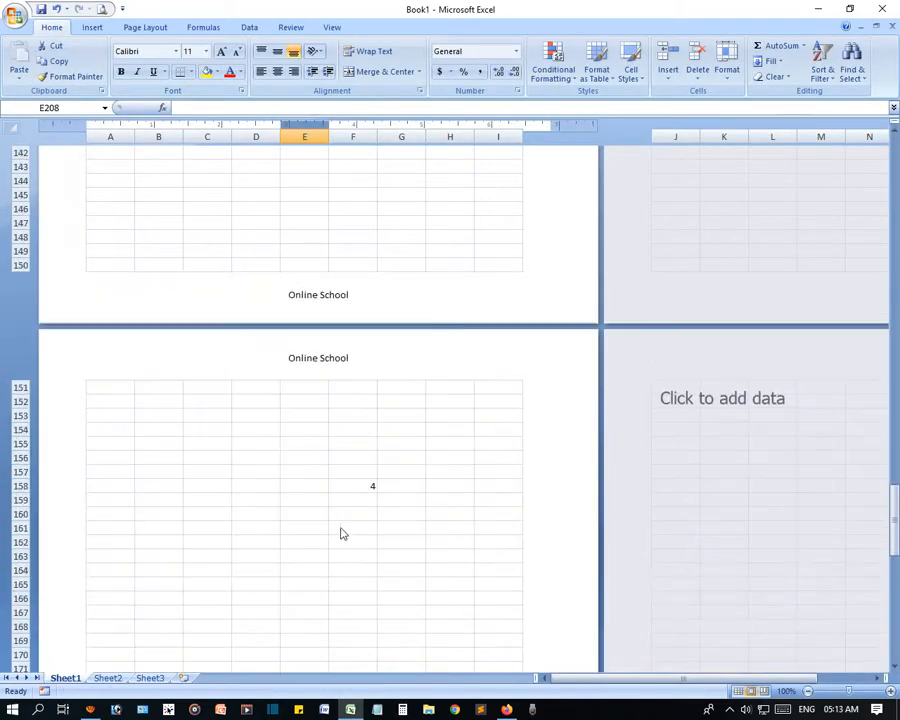
{"action": "key", "text": "ctrl+a"}
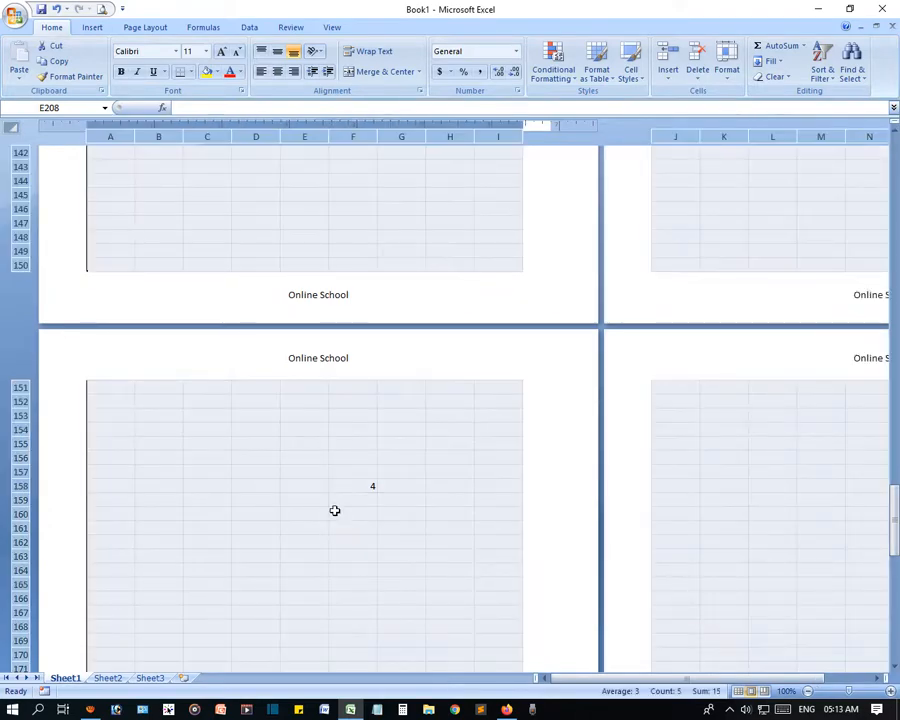
{"action": "scroll", "coordinate": [335, 510], "scroll_direction": "down", "scroll_amount": 10}
{"action": "scroll", "coordinate": [345, 450], "scroll_direction": "up", "scroll_amount": 3}
{"action": "left_click", "coordinate": [366, 250]}
{"action": "scroll", "coordinate": [385, 460], "scroll_direction": "up", "scroll_amount": 3}
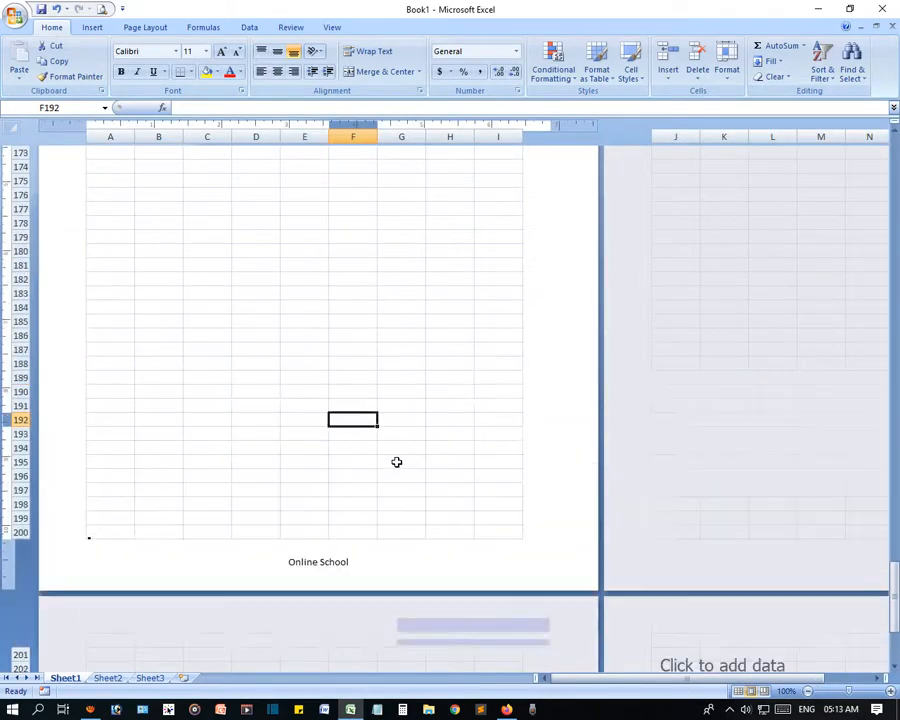
{"action": "scroll", "coordinate": [396, 462], "scroll_direction": "up", "scroll_amount": 20}
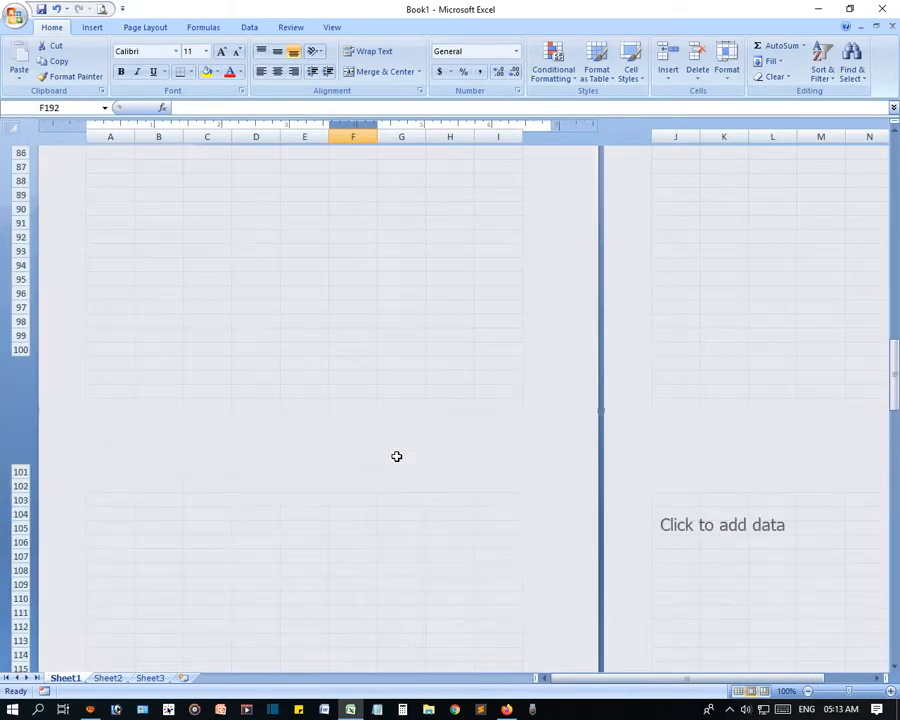
{"action": "left_click_drag", "start_coordinate": [893, 378], "coordinate": [842, 177]}
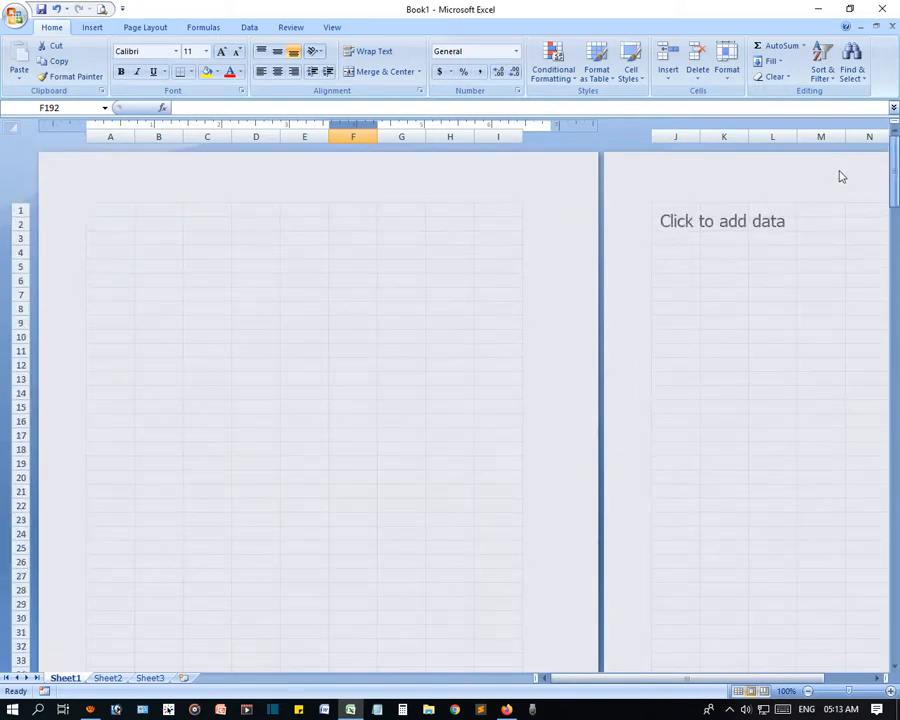
{"action": "left_click", "coordinate": [357, 363]}
{"action": "left_click", "coordinate": [265, 268]}
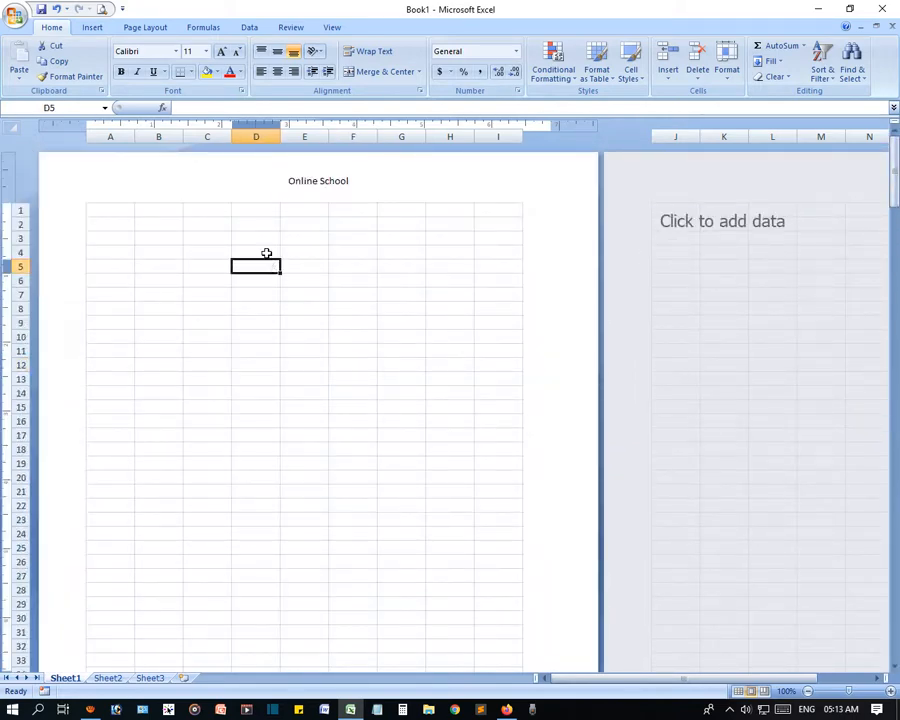
{"action": "left_click", "coordinate": [340, 195]}
{"action": "left_click", "coordinate": [423, 197]}
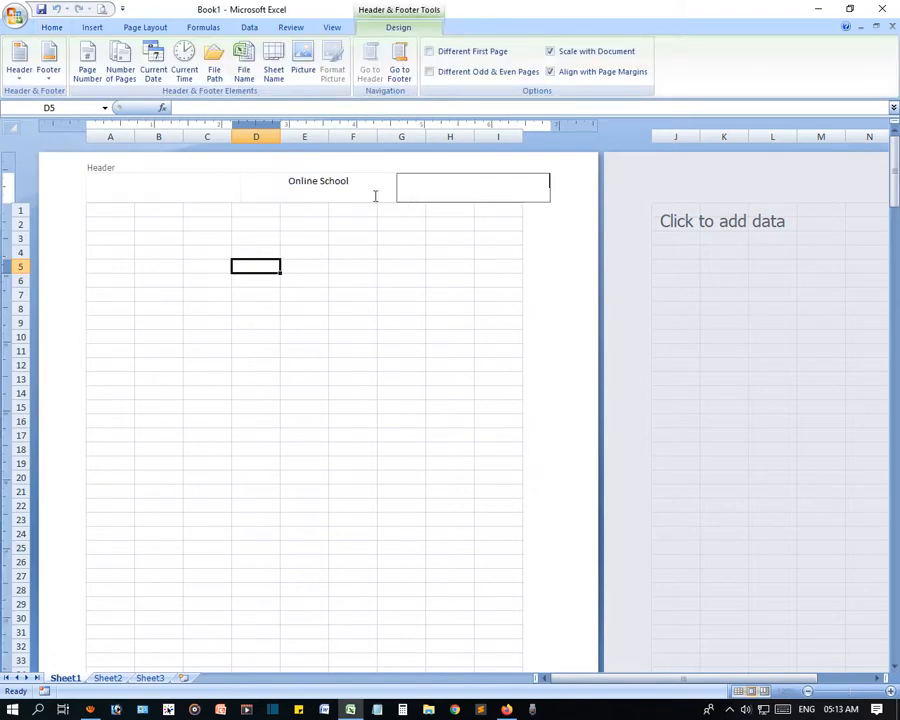
{"action": "left_click", "coordinate": [220, 184]}
{"action": "left_click", "coordinate": [474, 187]}
{"action": "left_click", "coordinate": [92, 28]}
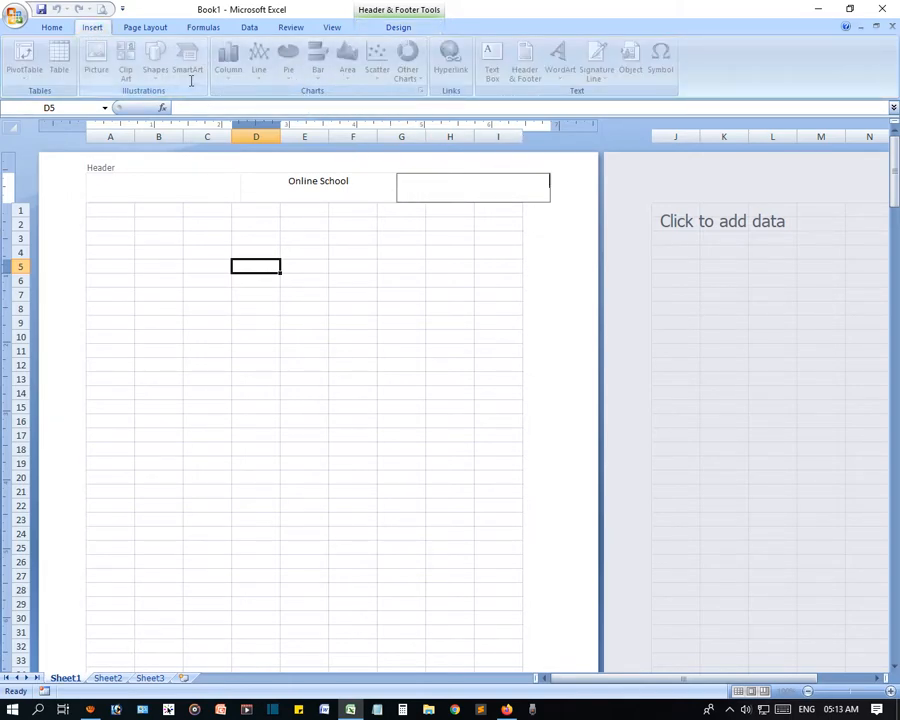
{"action": "left_click", "coordinate": [148, 28]}
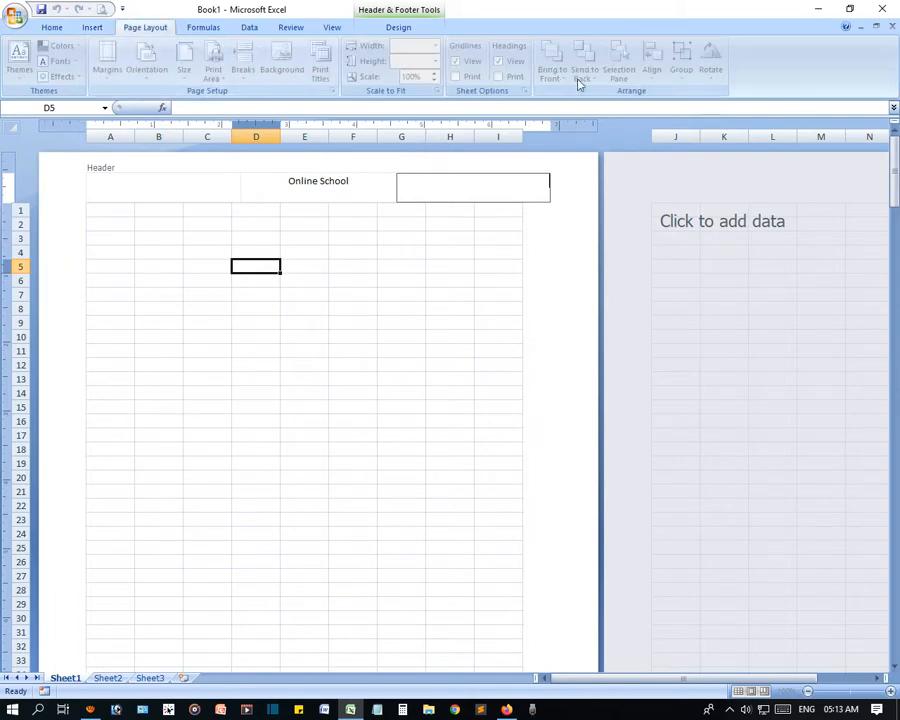
{"action": "left_click", "coordinate": [90, 29]}
{"action": "left_click", "coordinate": [52, 29]}
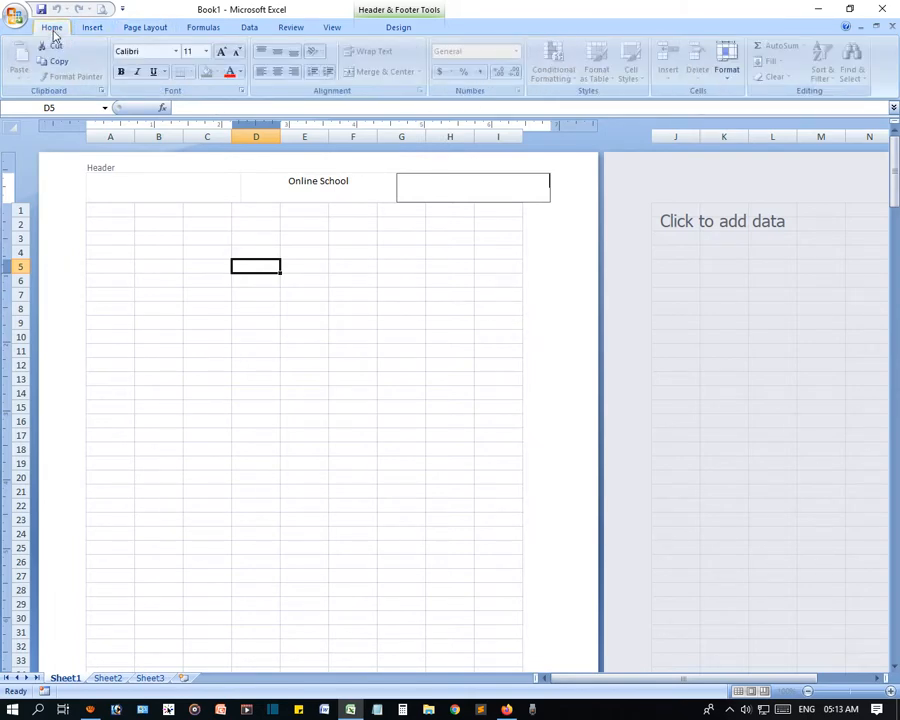
{"action": "left_click", "coordinate": [727, 80]}
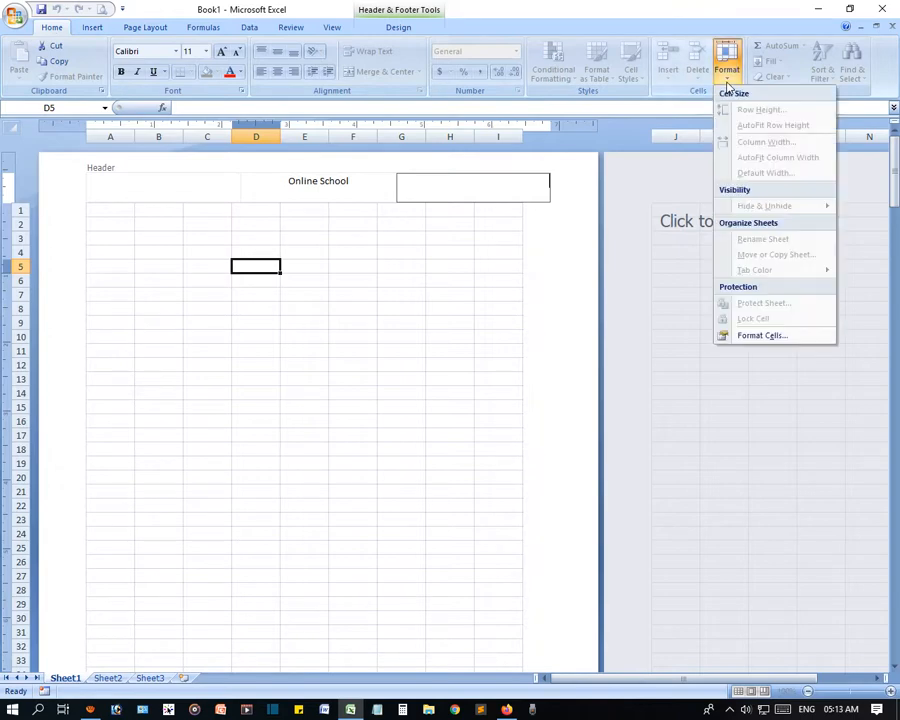
{"action": "left_click", "coordinate": [727, 82]}
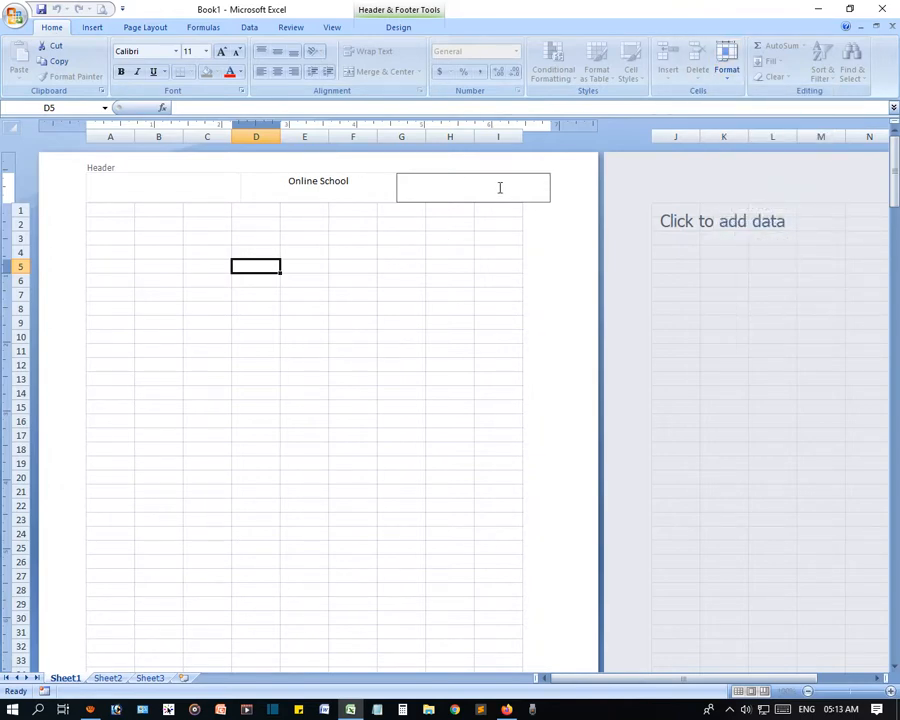
- Add the date 26/03/2020 to the left section of the page header and return to the worksheet cells
{"action": "left_click", "coordinate": [161, 190]}
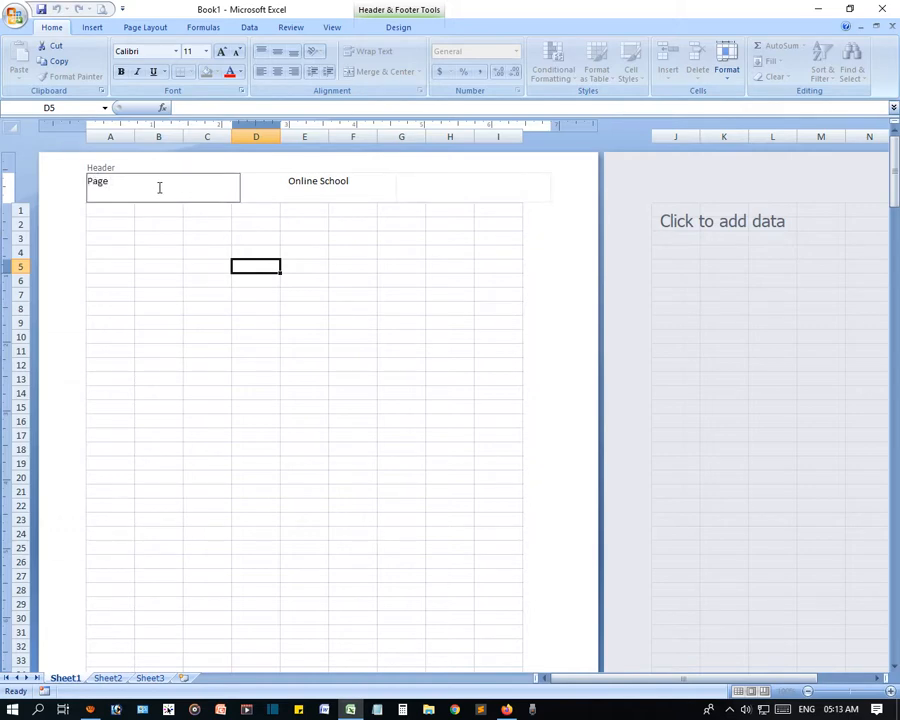
{"action": "left_click", "coordinate": [92, 28]}
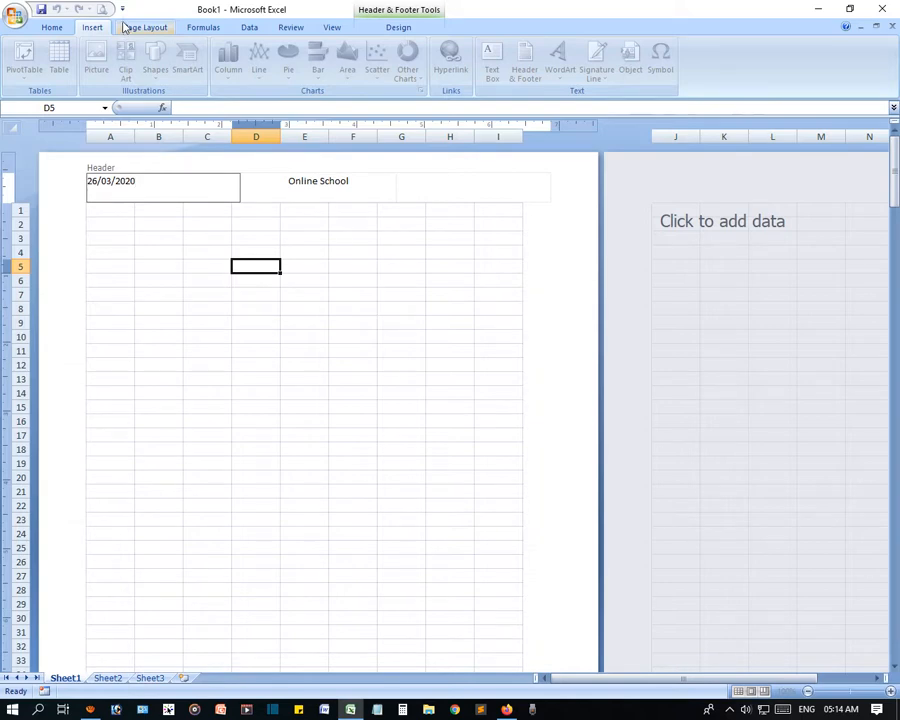
{"action": "left_click", "coordinate": [290, 388]}
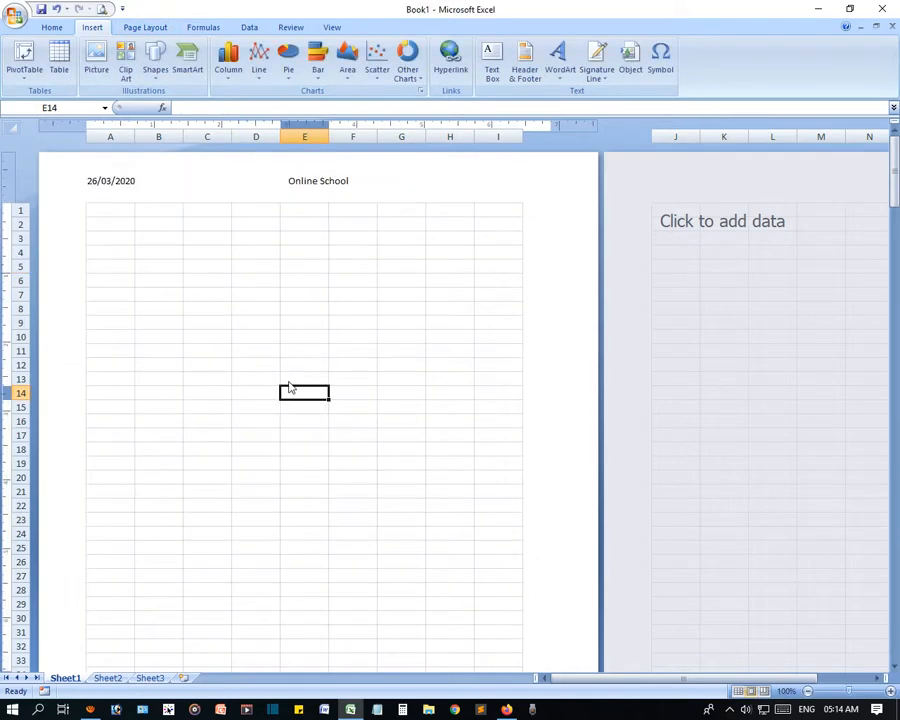
- Select the "Online School" text in the center header section and set its font size to 22
{"action": "left_click", "coordinate": [322, 197]}
{"action": "left_click", "coordinate": [323, 200]}
{"action": "mouse_move", "coordinate": [353, 185]}
{"action": "left_mouse_down"}
{"action": "mouse_move", "coordinate": [290, 184]}
{"action": "mouse_move", "coordinate": [352, 184]}
{"action": "left_mouse_up"}
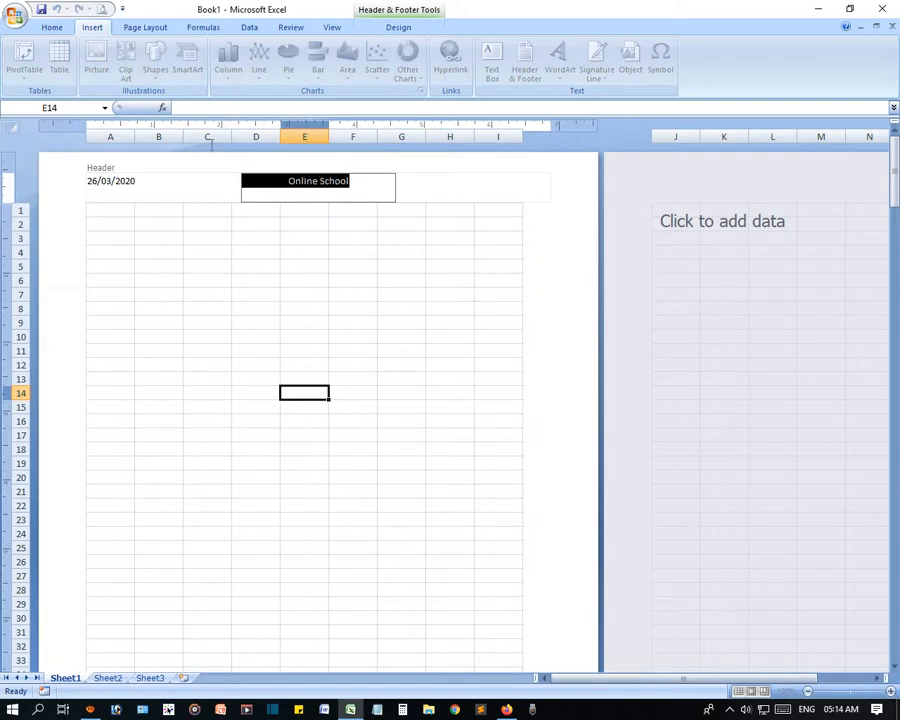
{"action": "left_click", "coordinate": [42, 27]}
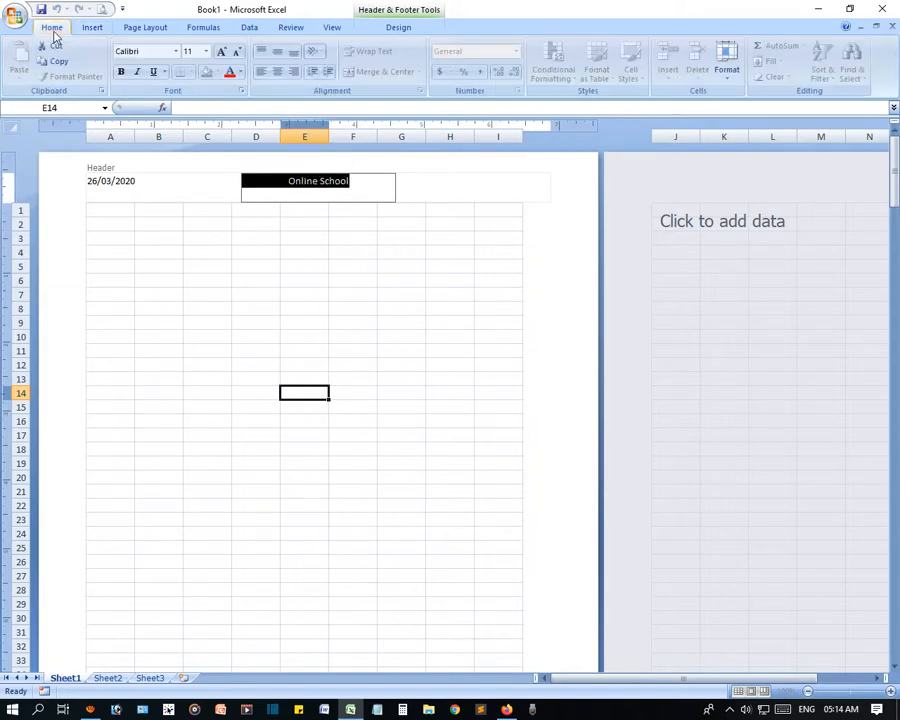
{"action": "left_click", "coordinate": [207, 52]}
{"action": "left_click", "coordinate": [191, 172]}
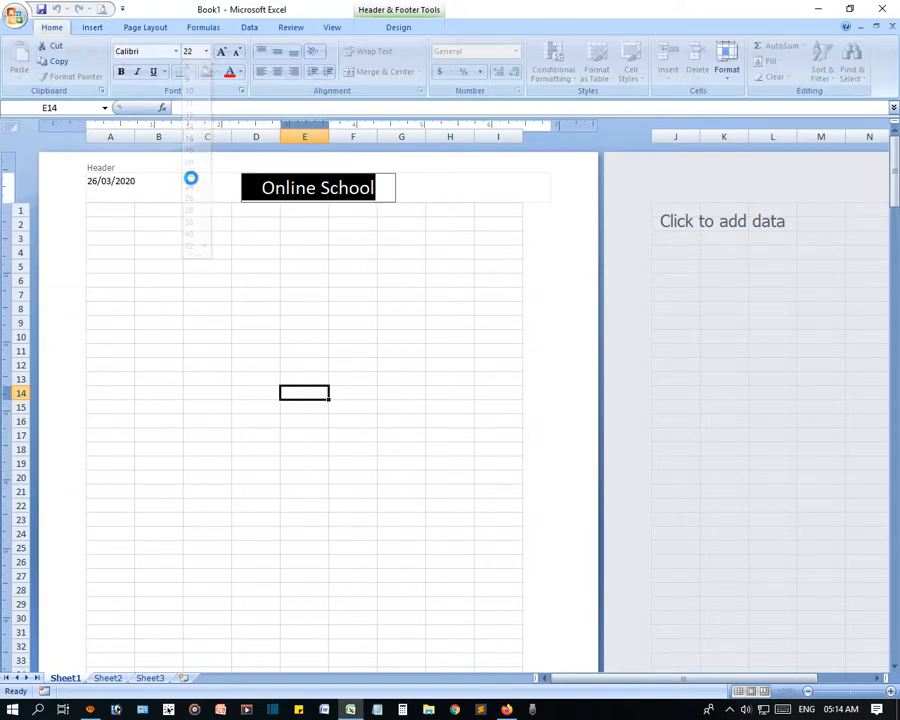
- Try the Agency FB font on the "Online School" header, replace it with ADAM.CG PRO, and leave the header
{"action": "left_click", "coordinate": [175, 52]}
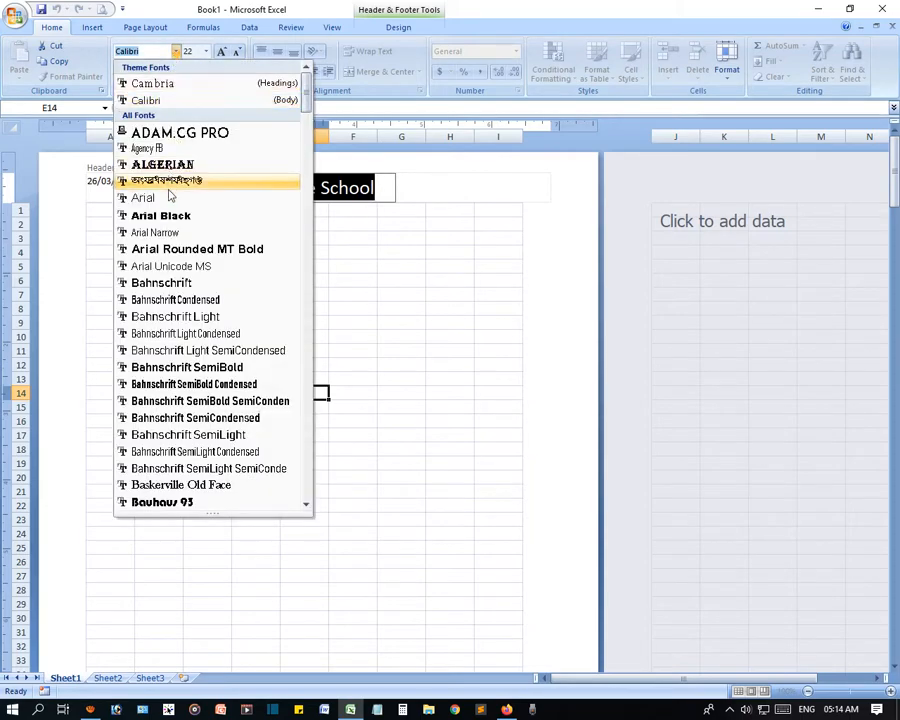
{"action": "left_click", "coordinate": [184, 147]}
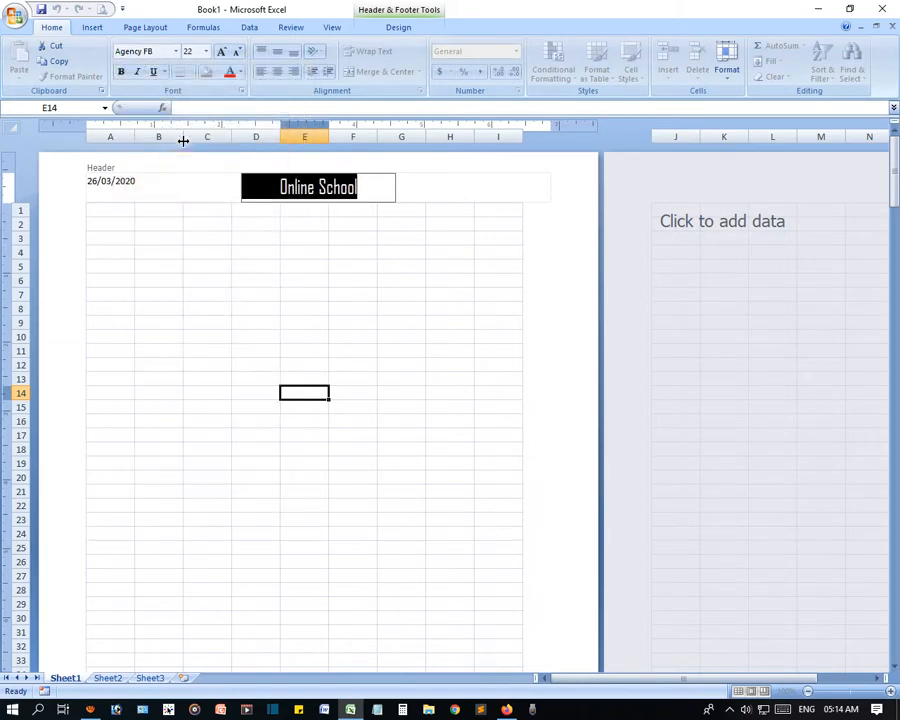
{"action": "left_click", "coordinate": [175, 52]}
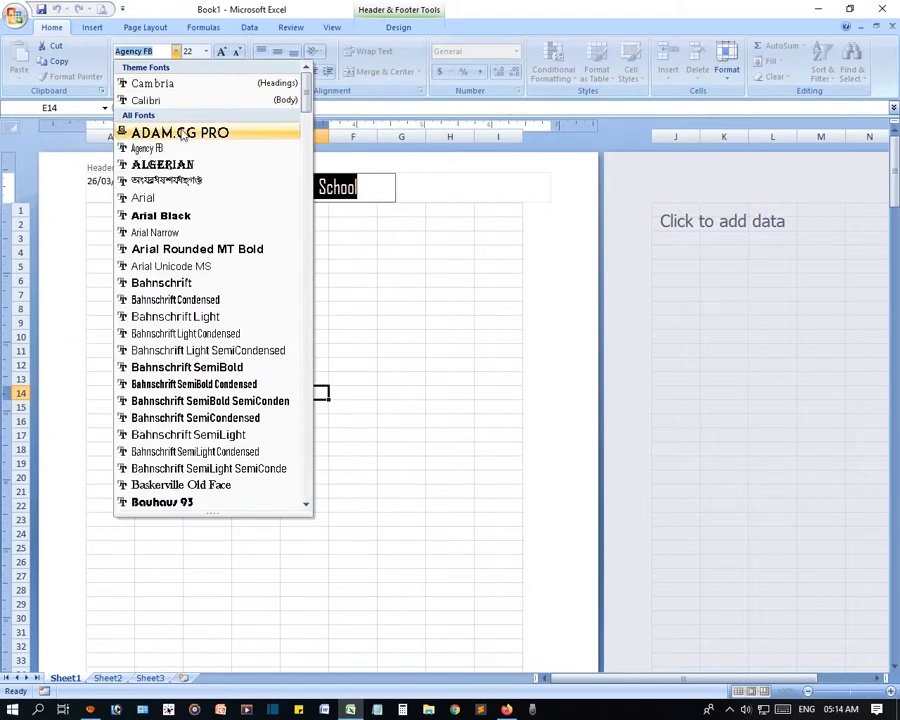
{"action": "left_click", "coordinate": [180, 129]}
{"action": "left_click", "coordinate": [367, 280]}
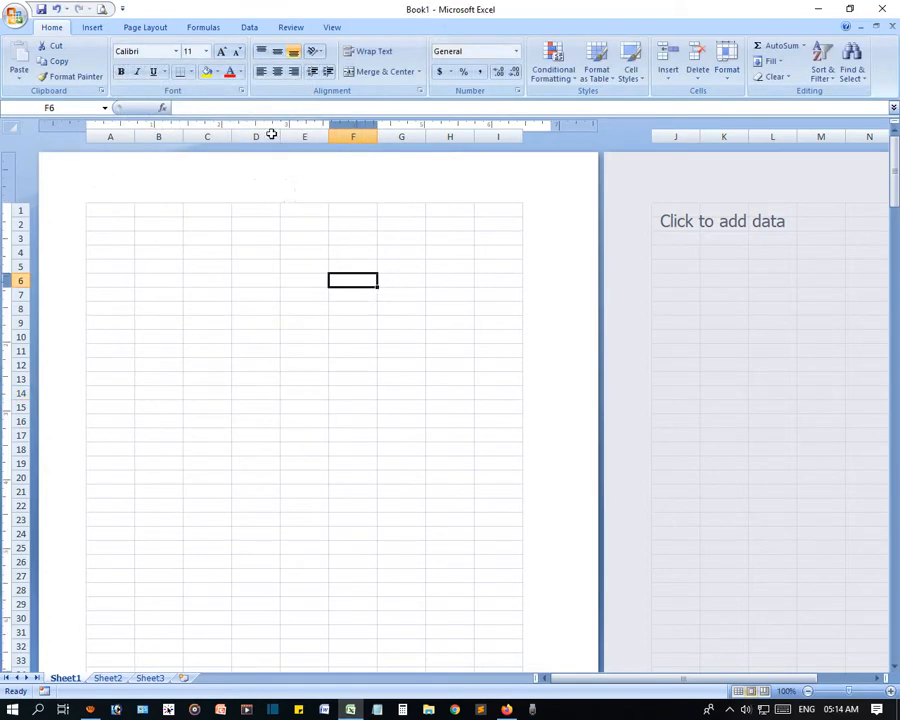
- Try to open the print preview of the empty Sheet1
{"action": "left_click", "coordinate": [102, 9]}
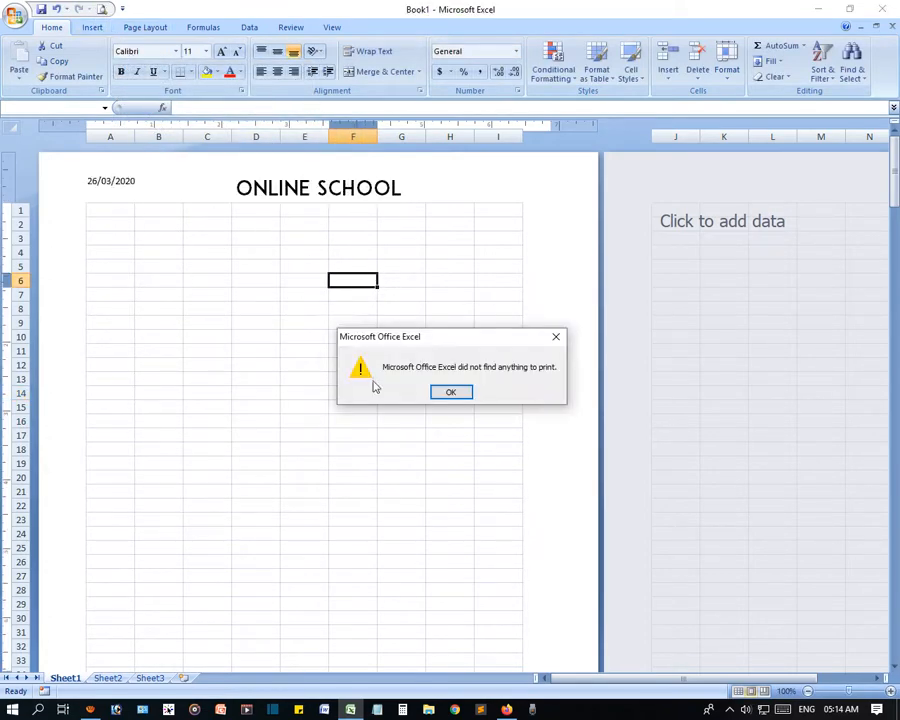
{"action": "left_click", "coordinate": [451, 392]}
{"action": "left_click", "coordinate": [262, 308]}
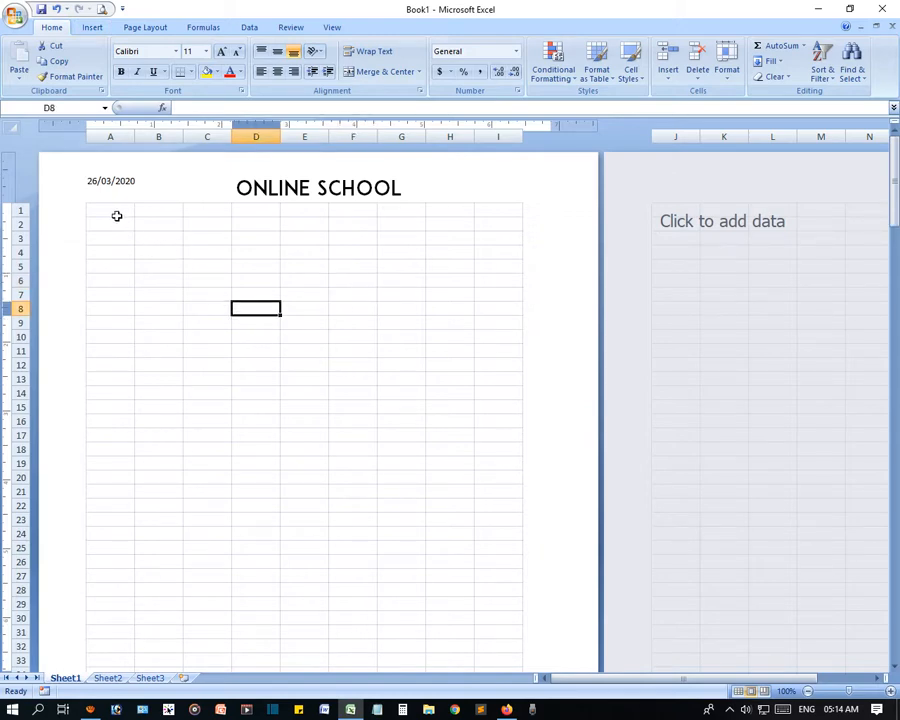
- Apply All Borders to the range A1:I2 below the header
{"action": "left_click_drag", "start_coordinate": [117, 216], "coordinate": [488, 219]}
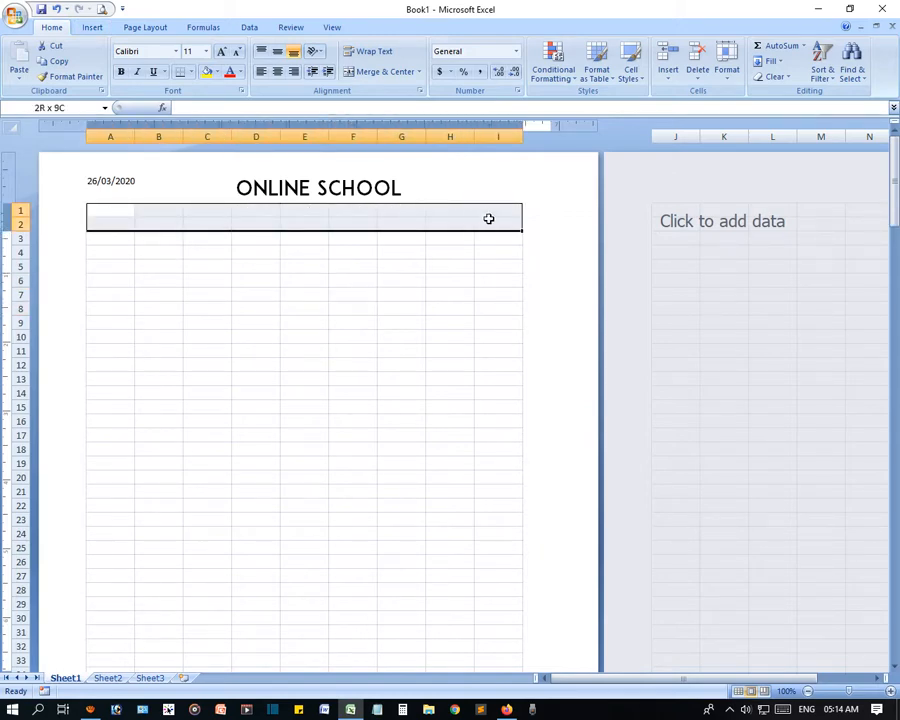
{"action": "left_click", "coordinate": [190, 72]}
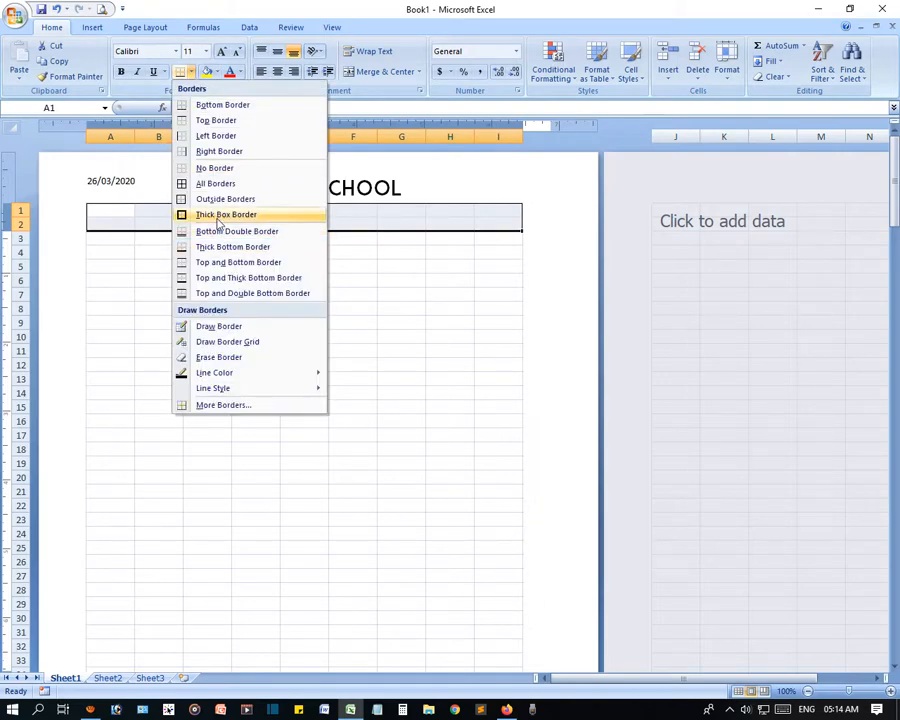
{"action": "left_click", "coordinate": [205, 183]}
{"action": "left_click", "coordinate": [352, 412]}
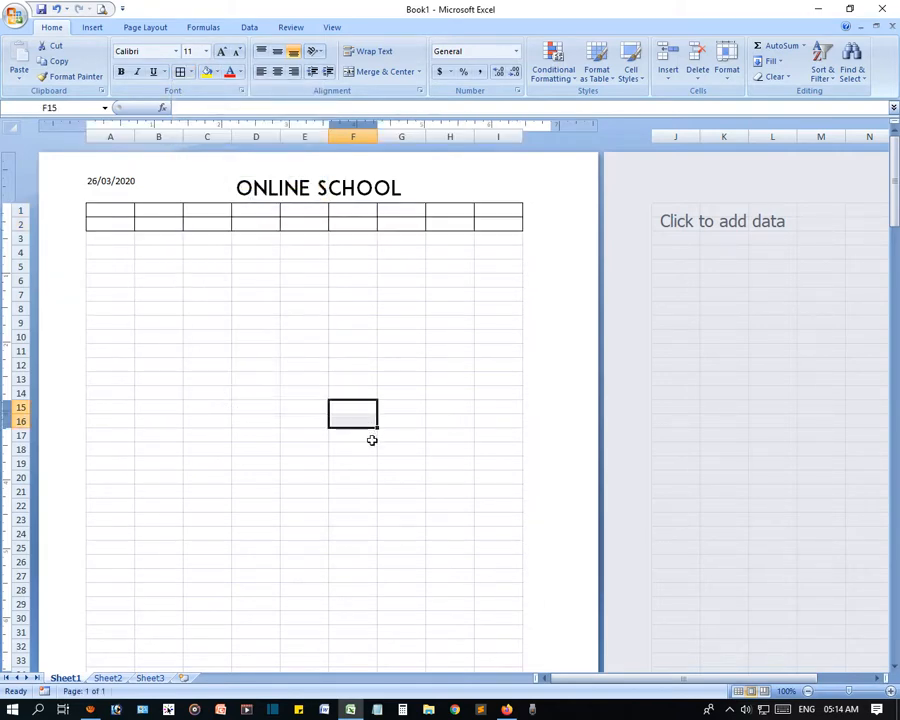
- Examine the header, bordered rows and footer in print preview, zooming in and out, and close the preview
{"action": "left_click", "coordinate": [101, 9]}
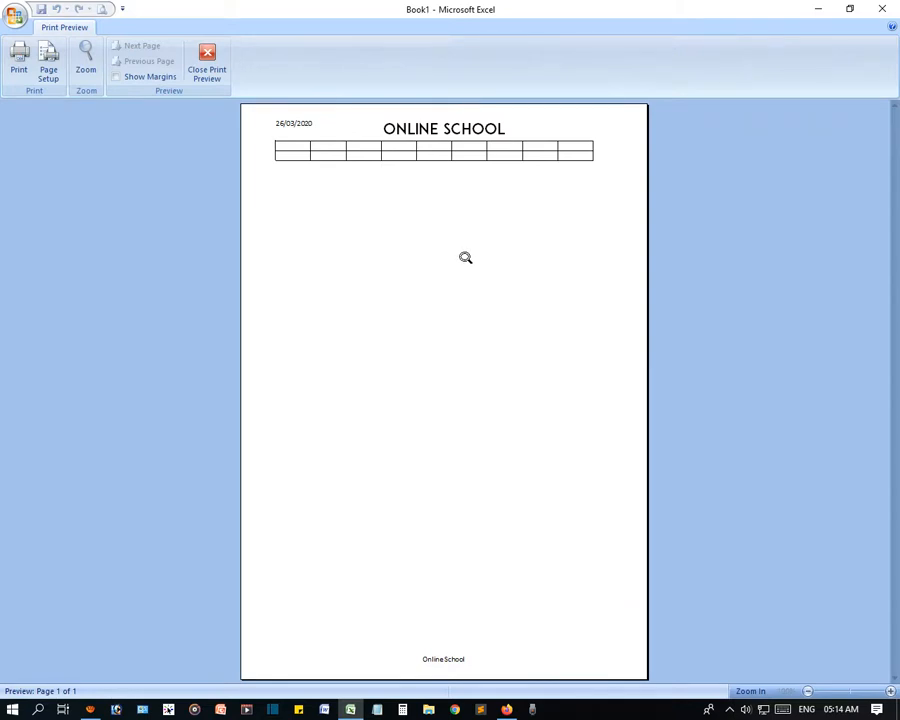
{"action": "left_click", "coordinate": [458, 140]}
{"action": "left_click", "coordinate": [466, 164]}
{"action": "left_click", "coordinate": [481, 243]}
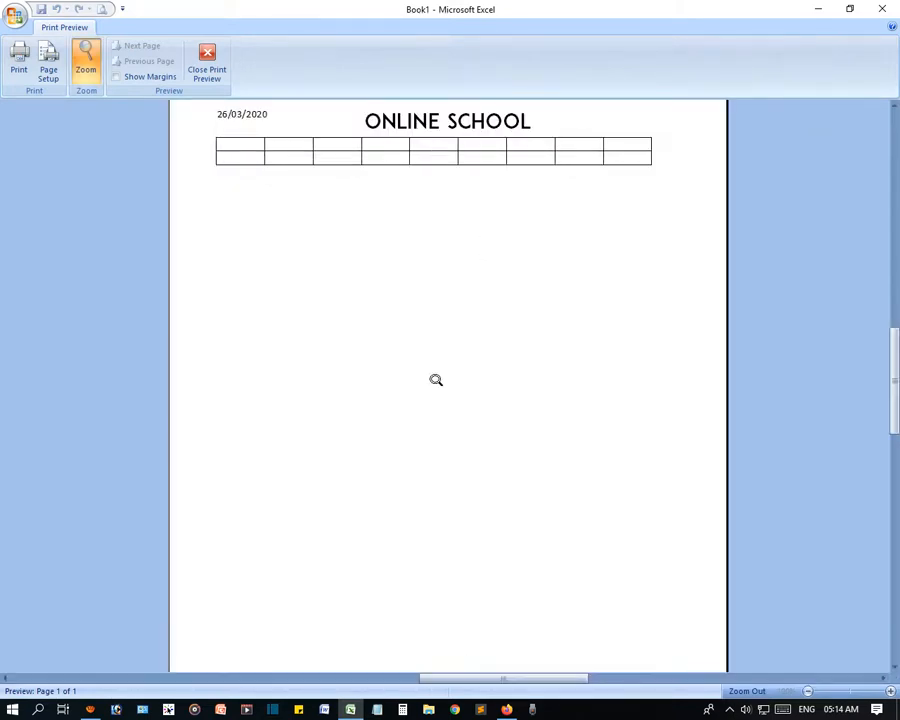
{"action": "scroll", "coordinate": [450, 500], "scroll_direction": "down", "scroll_amount": 10}
{"action": "left_click", "coordinate": [456, 434]}
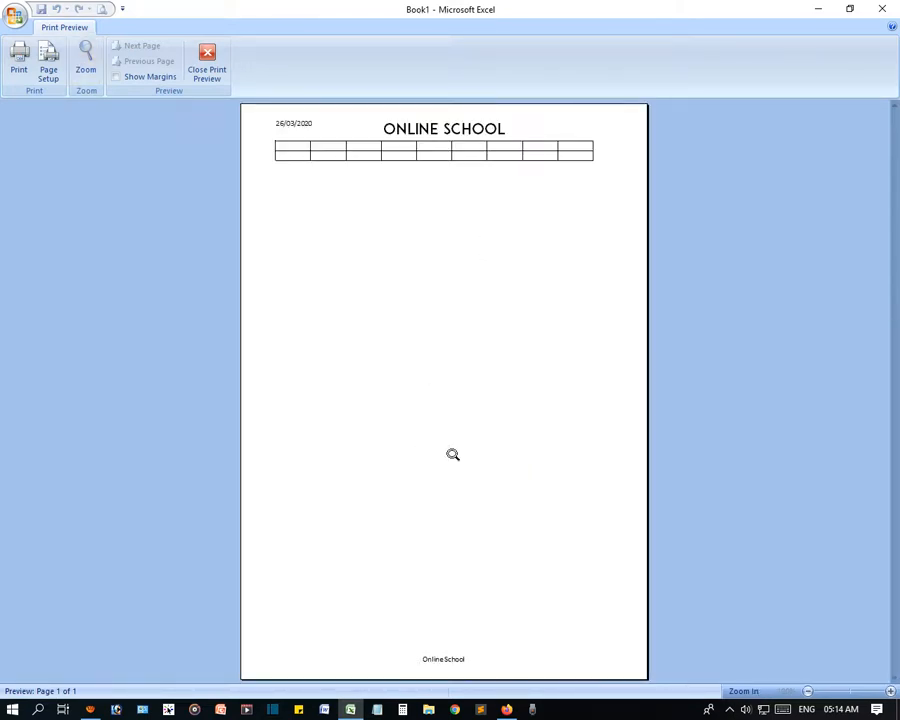
{"action": "left_click", "coordinate": [207, 64]}
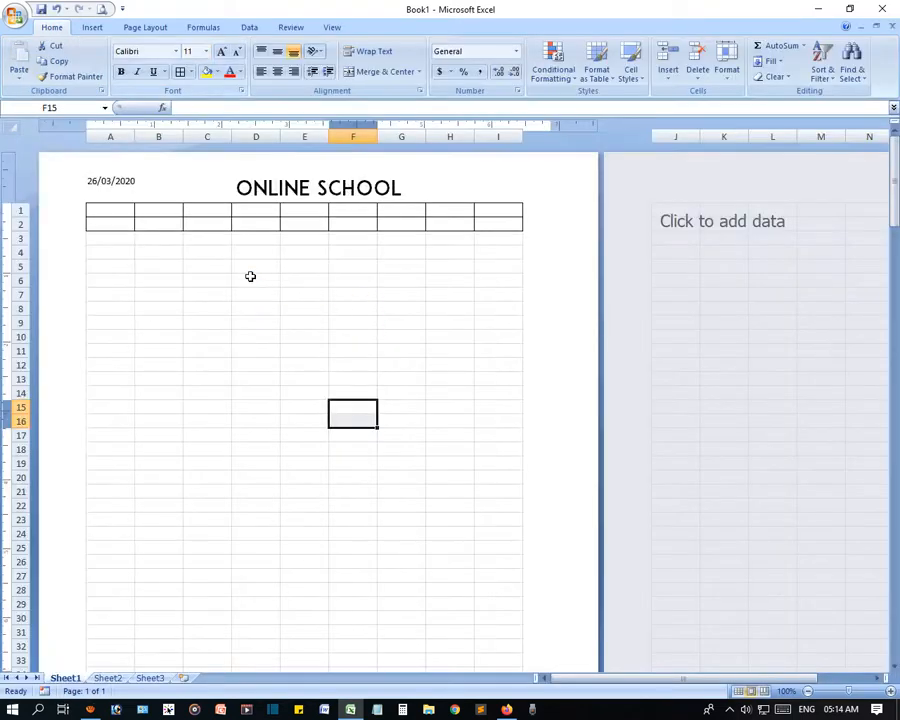
- Draw a straight horizontal line about 6.41" long across columns A to I, just beneath the header
{"action": "left_click", "coordinate": [245, 270]}
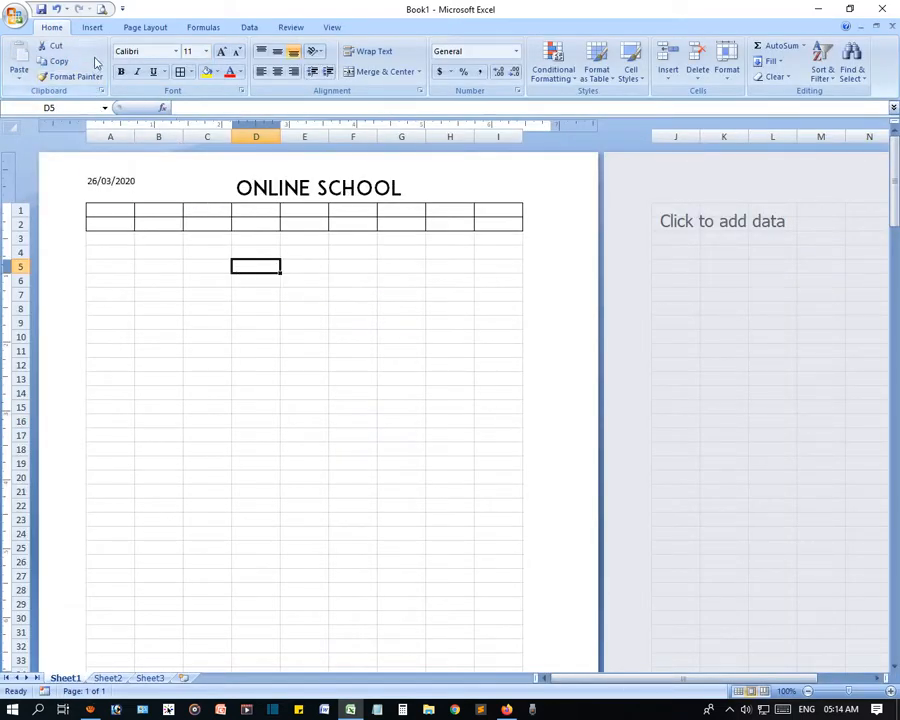
{"action": "left_click", "coordinate": [203, 177]}
{"action": "left_click", "coordinate": [92, 27]}
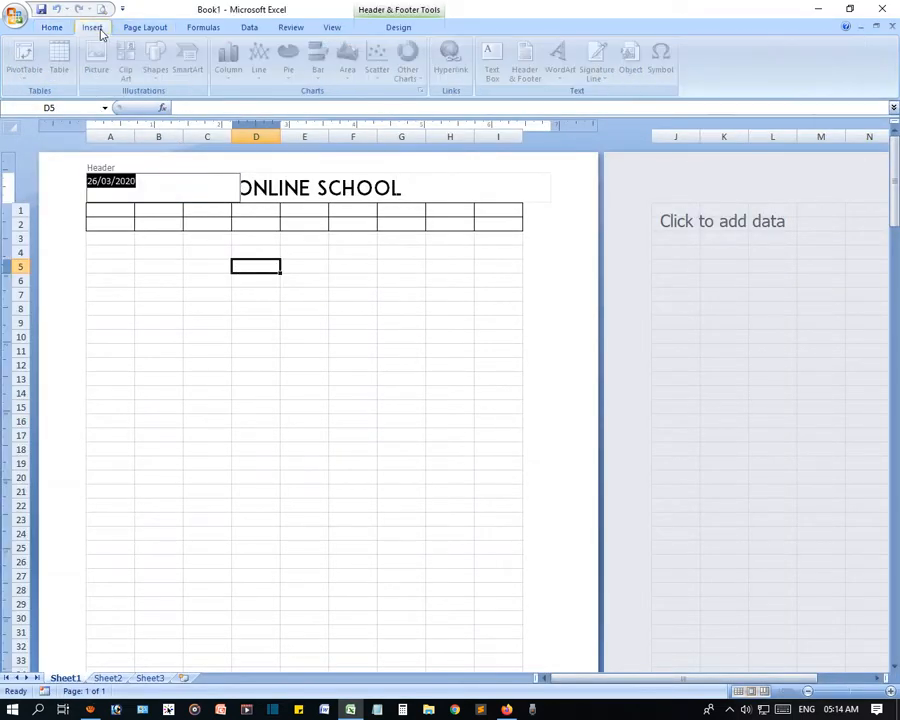
{"action": "left_click", "coordinate": [198, 324]}
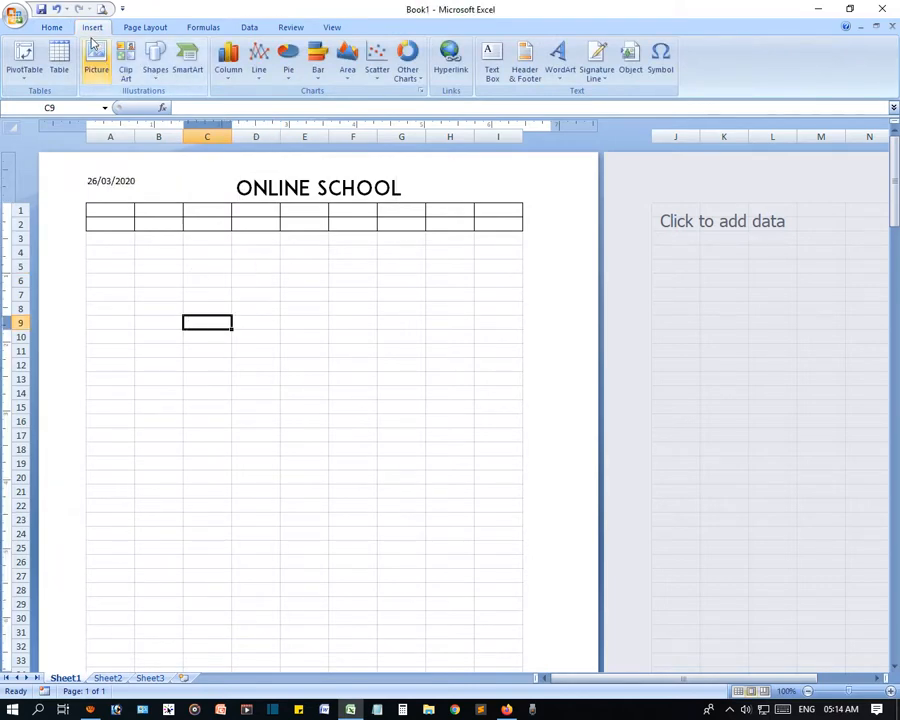
{"action": "left_click", "coordinate": [157, 72]}
{"action": "left_click", "coordinate": [152, 106]}
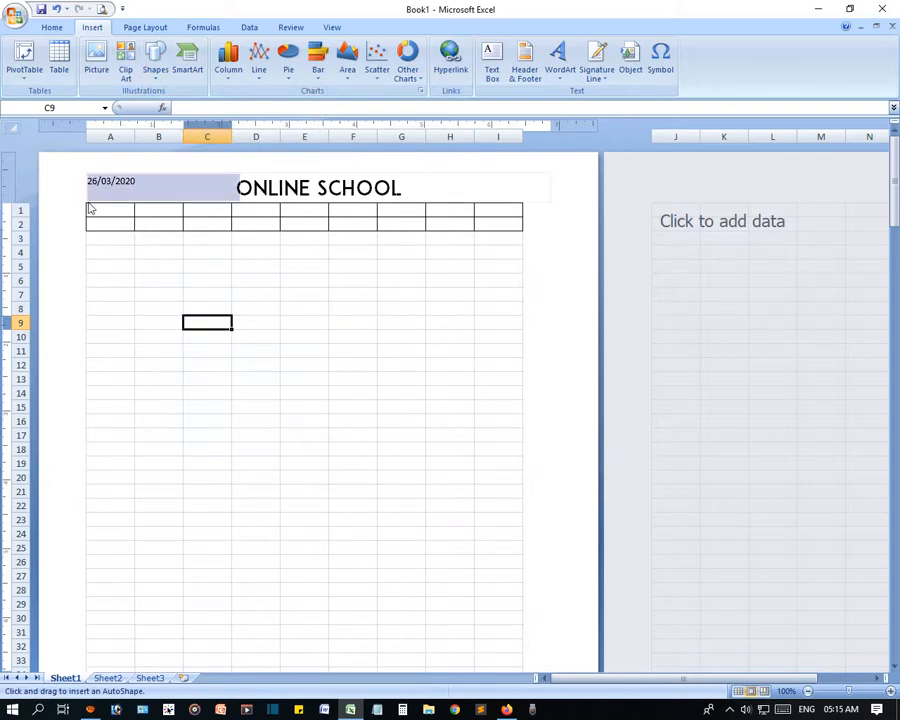
{"action": "left_click_drag", "start_coordinate": [88, 206], "coordinate": [520, 208]}
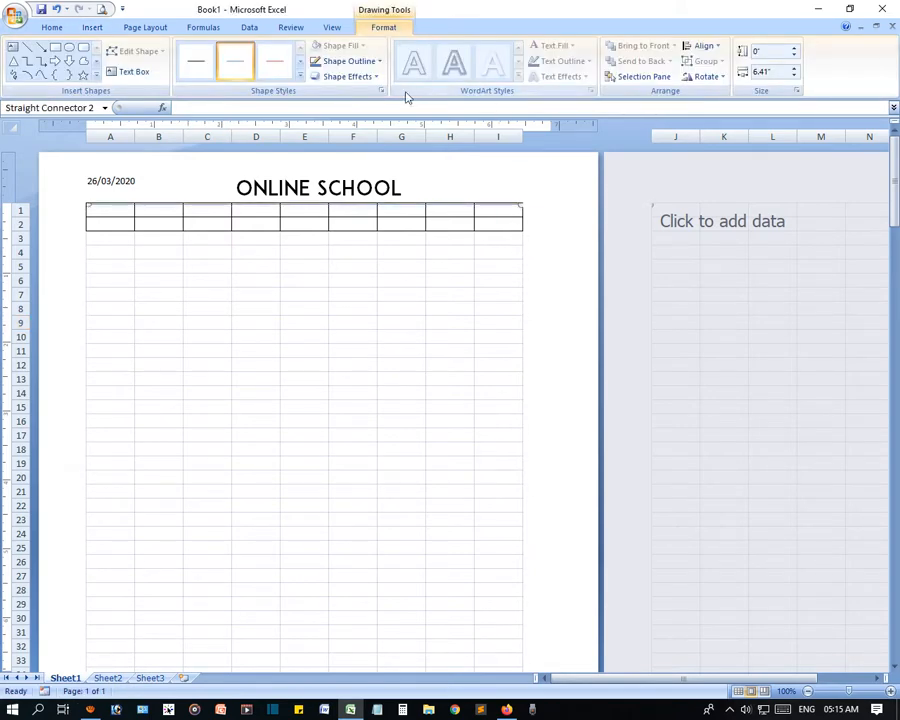
- Apply the thickest red preset shape style to the line beneath the header and deselect it
{"action": "left_click", "coordinate": [299, 75]}
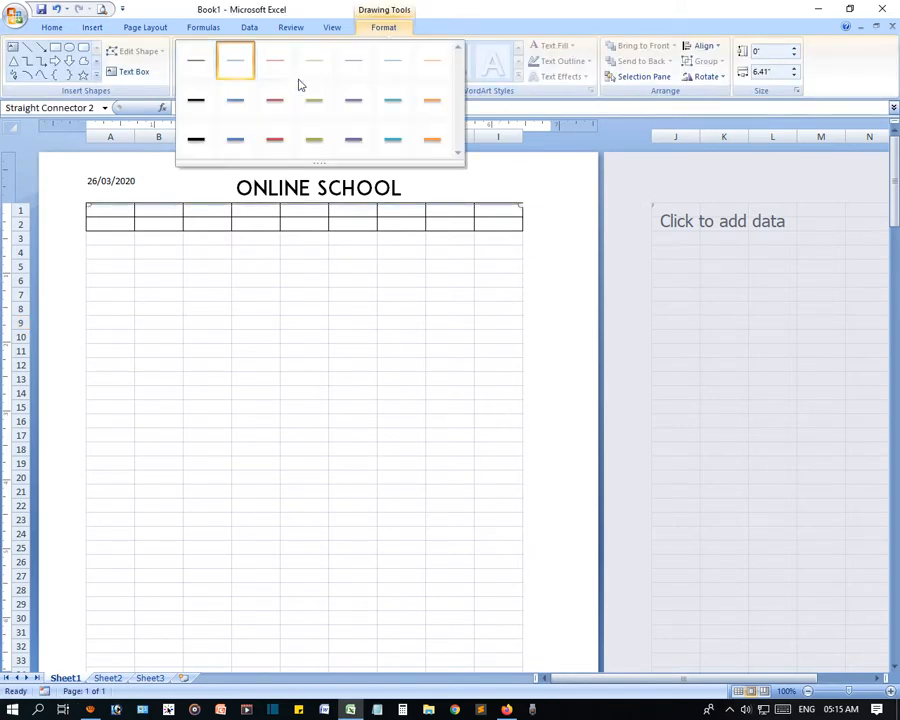
{"action": "left_click", "coordinate": [275, 145]}
{"action": "left_click", "coordinate": [288, 318]}
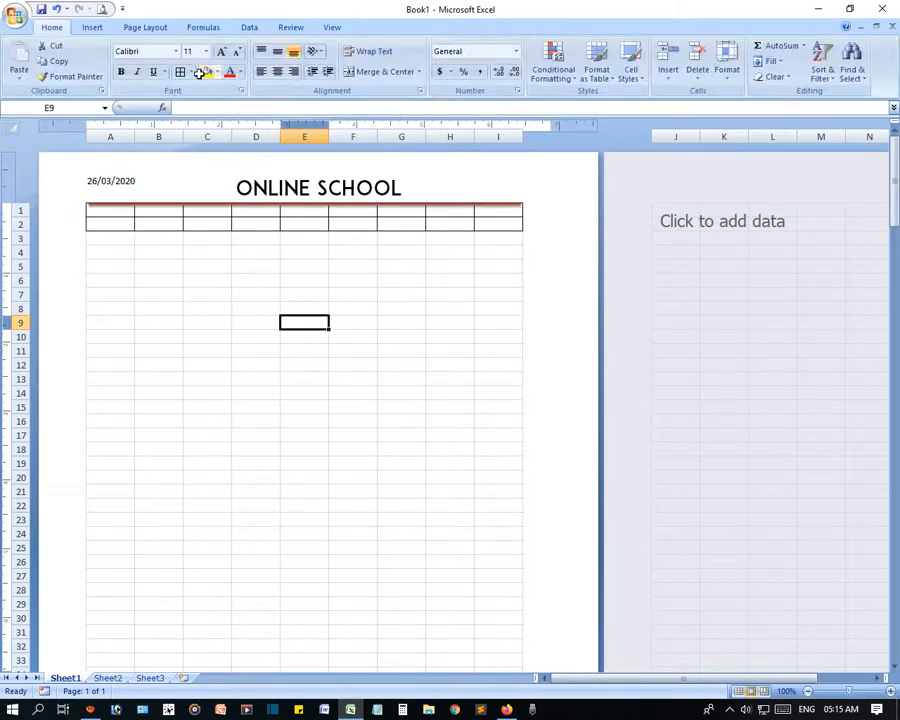
- Check how the red line appears beneath the header in print preview, and close the preview
{"action": "key", "text": "ctrl+F2"}
{"action": "left_click", "coordinate": [456, 316]}
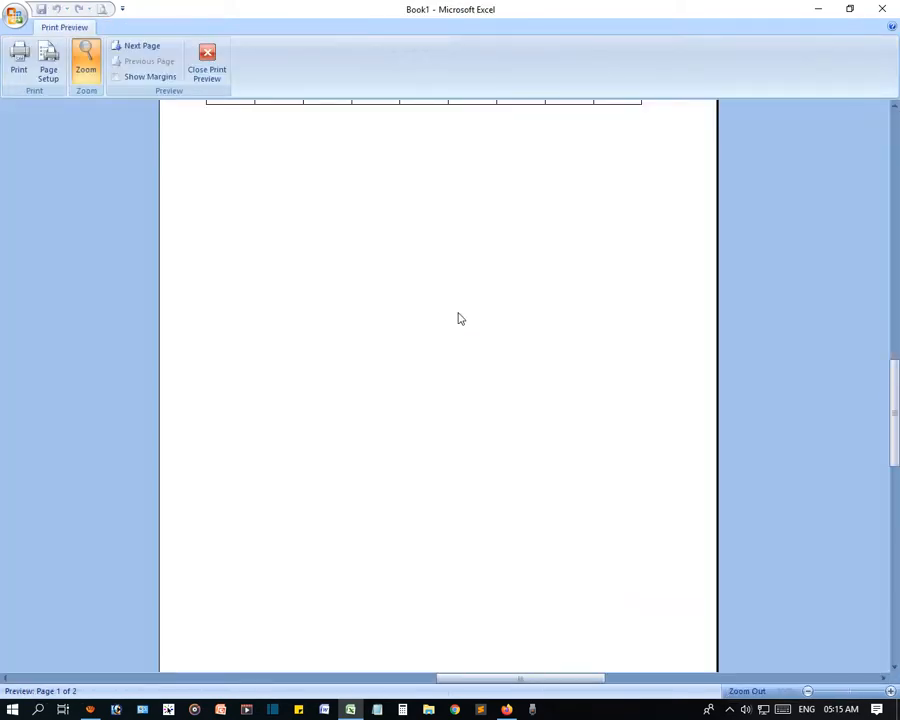
{"action": "scroll", "coordinate": [478, 262], "scroll_direction": "up", "scroll_amount": 5}
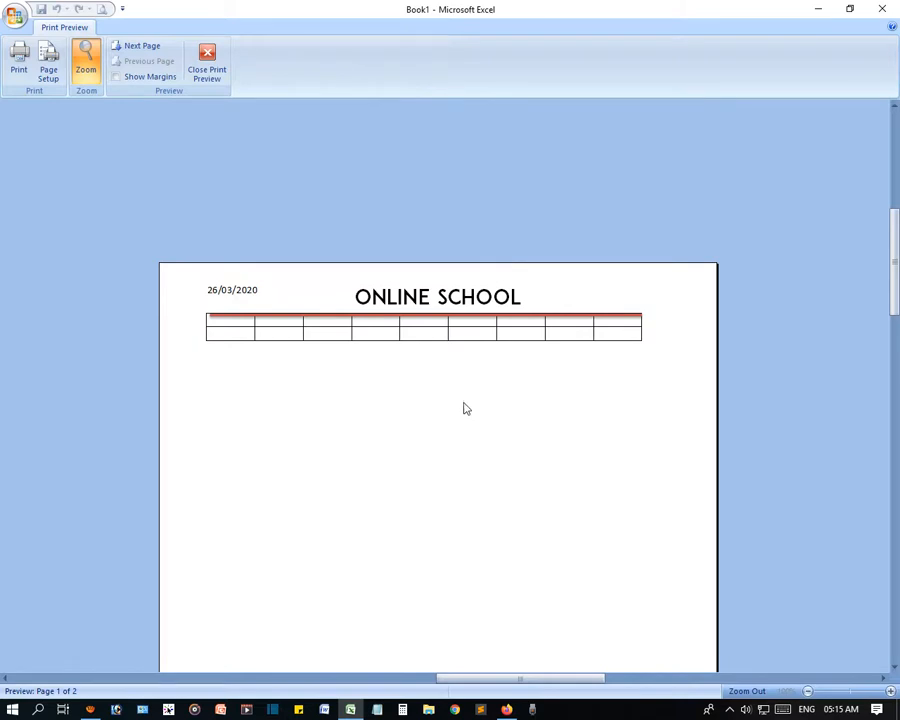
{"action": "left_click", "coordinate": [207, 65]}
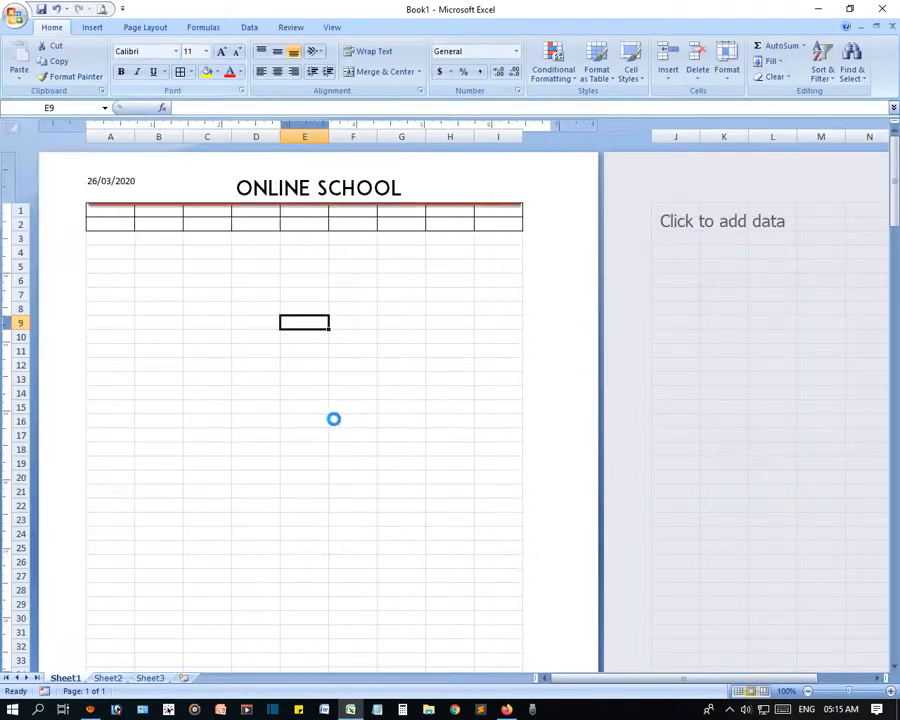
- Set the font size of the centred ONLINE SCHOOL header text to 12
{"action": "left_click", "coordinate": [345, 420]}
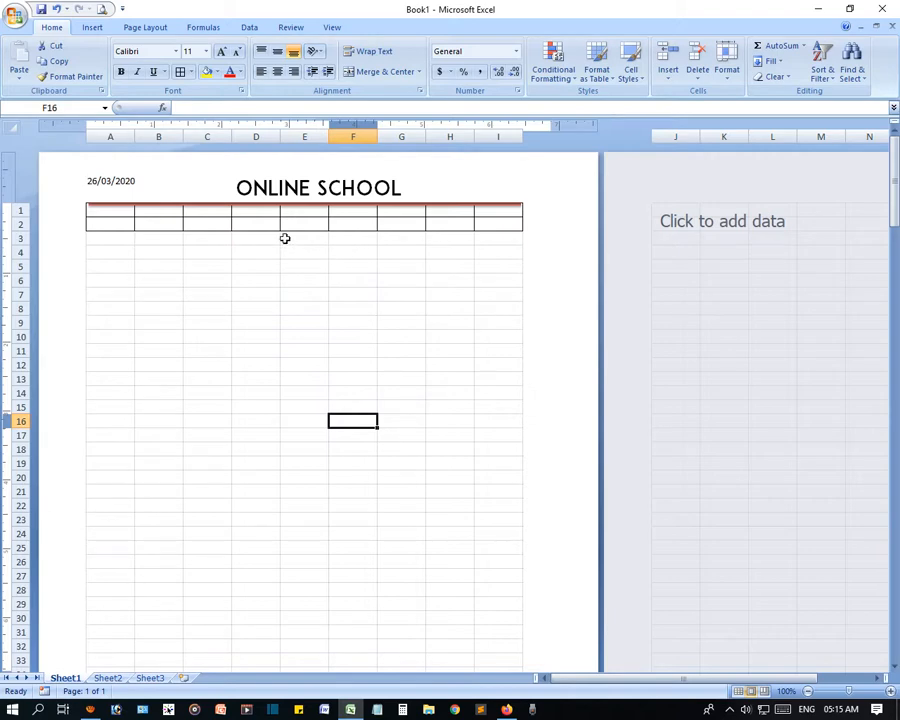
{"action": "left_click", "coordinate": [91, 28]}
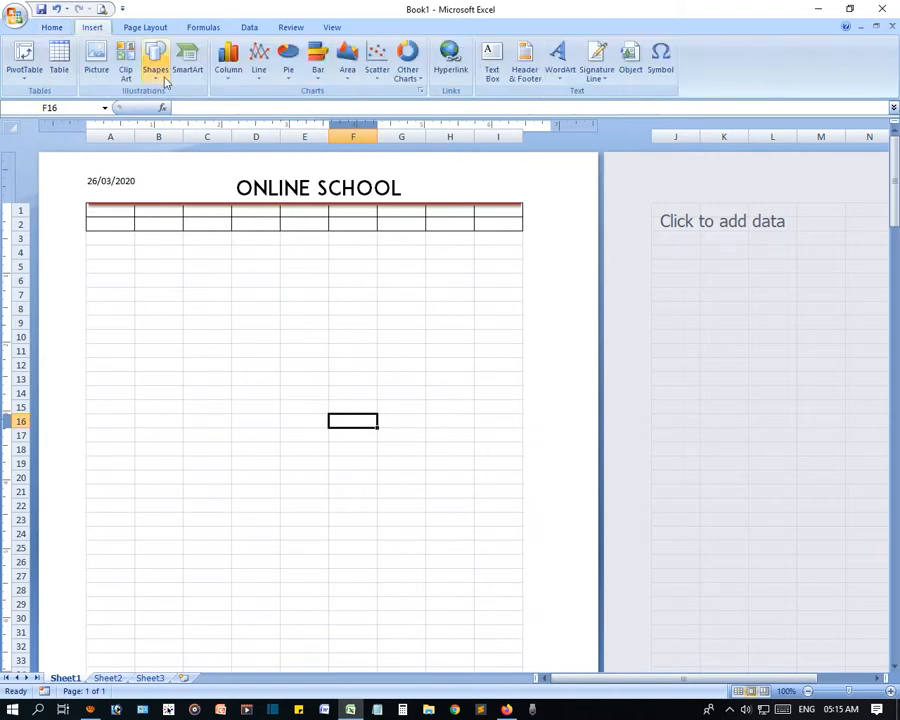
{"action": "left_click", "coordinate": [524, 64]}
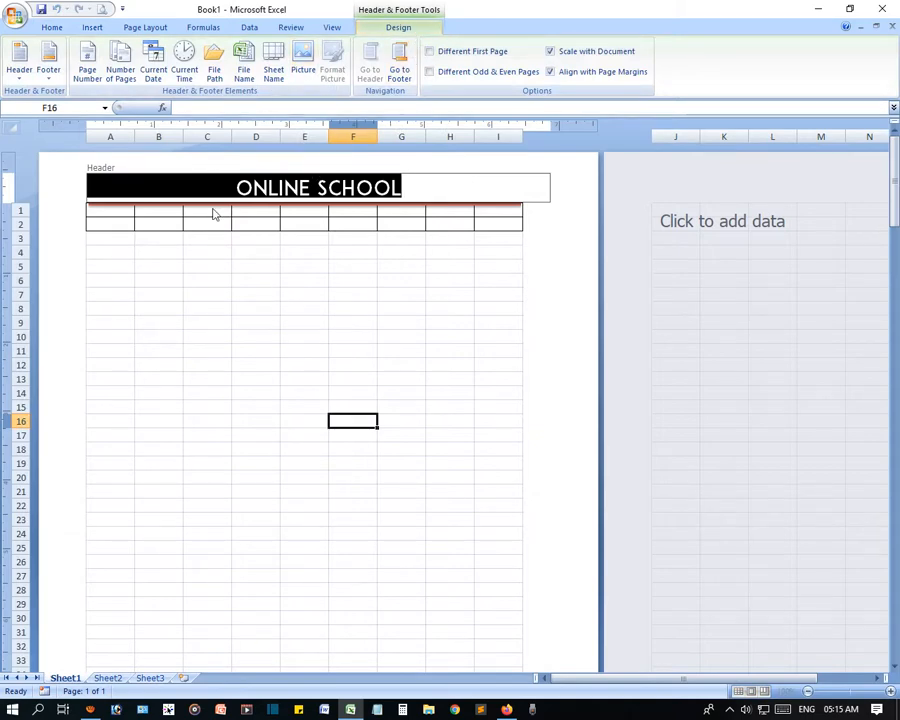
{"action": "left_click", "coordinate": [384, 366]}
{"action": "left_click", "coordinate": [342, 190]}
{"action": "left_click", "coordinate": [444, 192]}
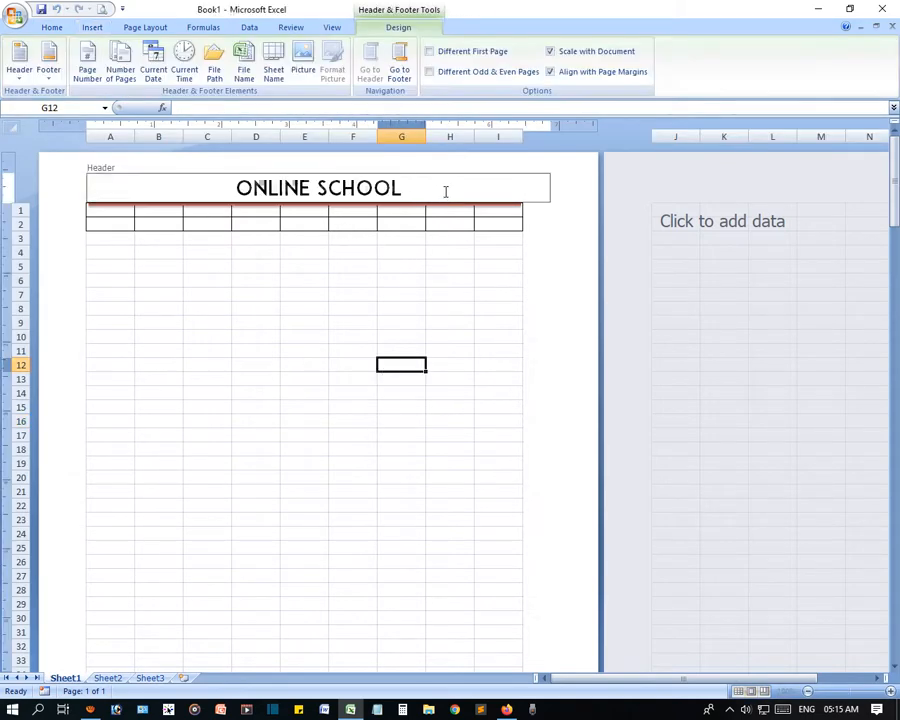
{"action": "left_click", "coordinate": [457, 374]}
{"action": "left_click", "coordinate": [351, 190]}
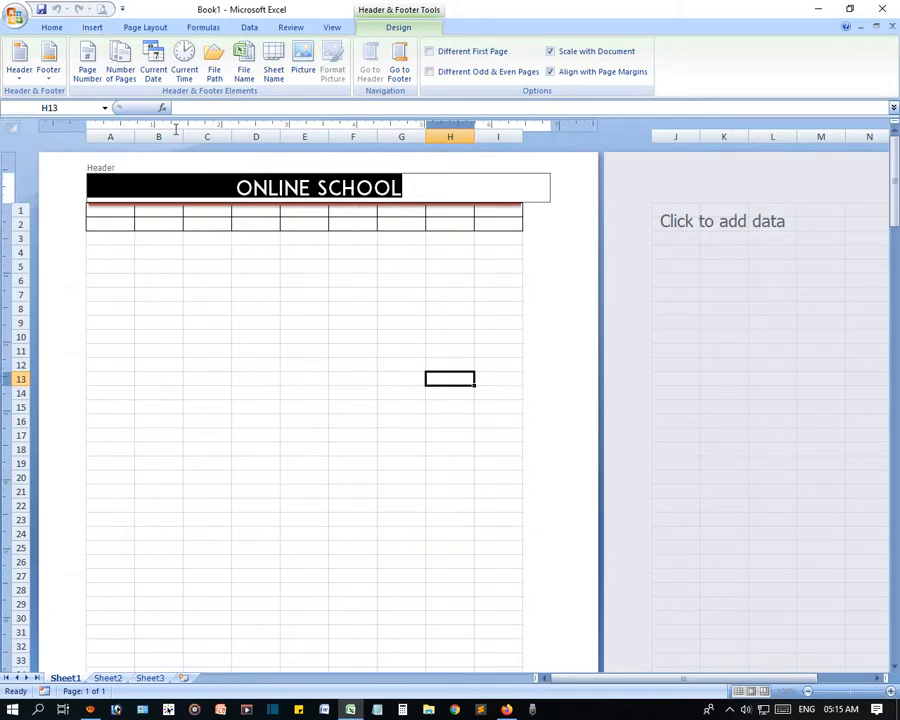
{"action": "left_click", "coordinate": [53, 28]}
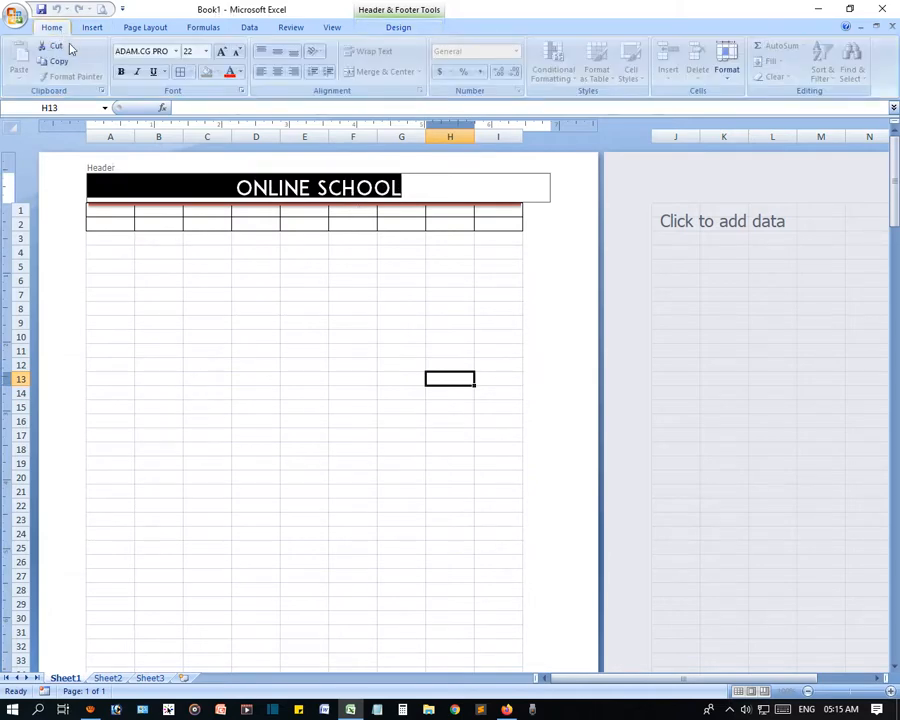
{"action": "left_click", "coordinate": [205, 51]}
{"action": "left_click", "coordinate": [189, 114]}
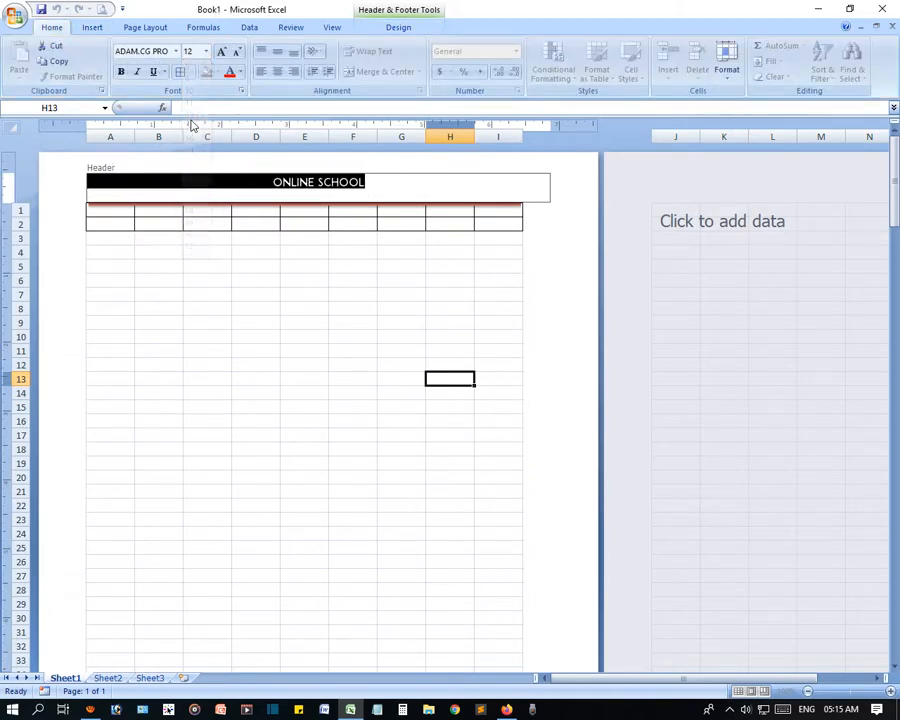
{"action": "left_click", "coordinate": [352, 265]}
- Insert an automatic page number in the right-hand section of the header
{"action": "left_click", "coordinate": [455, 183]}
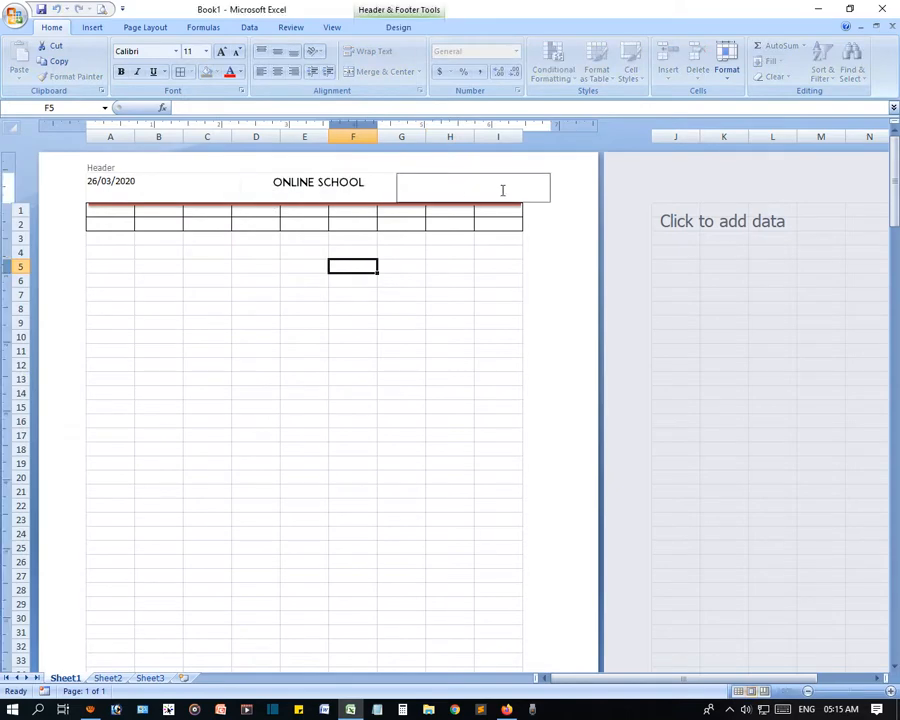
{"action": "left_click", "coordinate": [400, 28]}
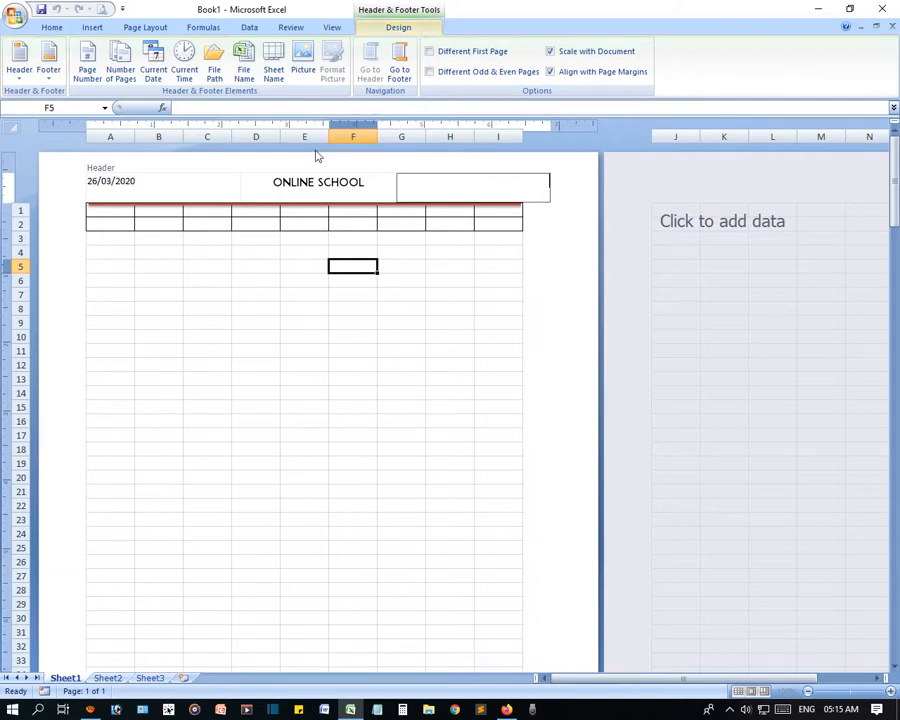
{"action": "left_click", "coordinate": [88, 62]}
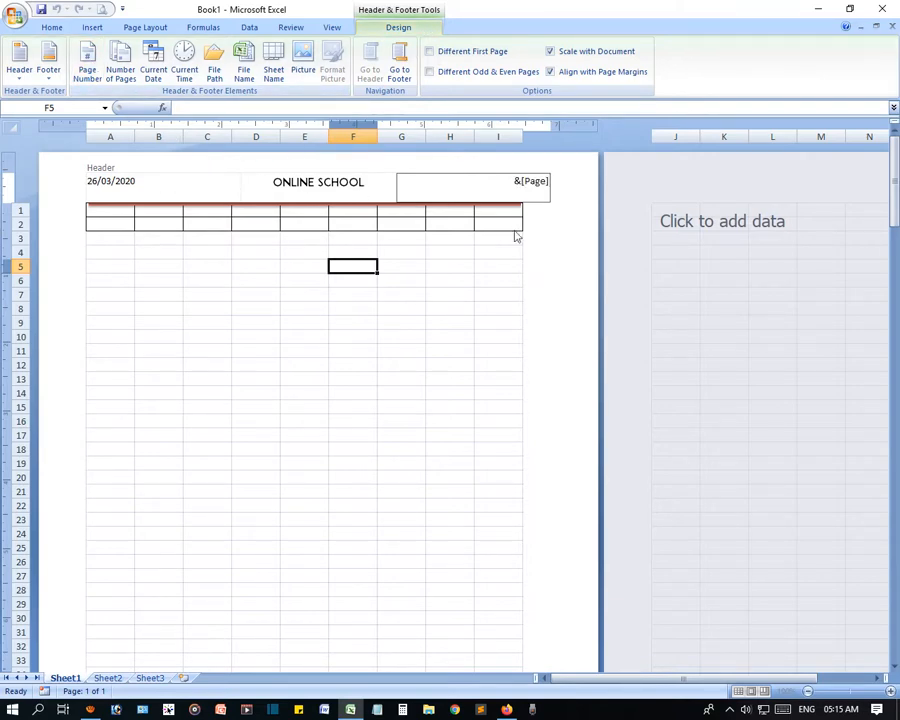
{"action": "left_click", "coordinate": [405, 308]}
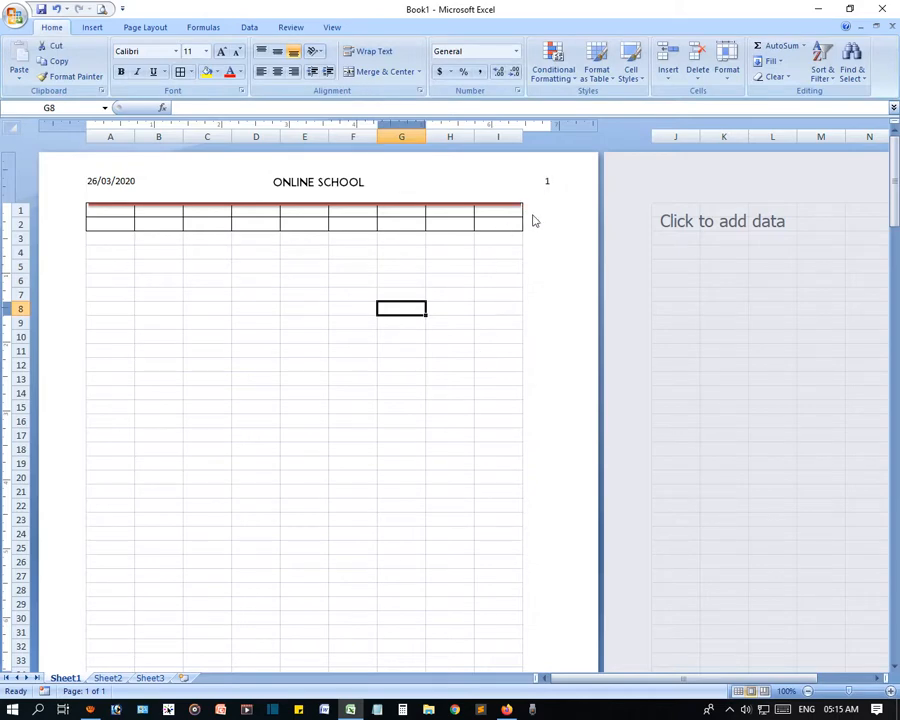
- Add the text "Page - " in front of the page number code in the header
{"action": "left_click", "coordinate": [535, 191]}
{"action": "left_click", "coordinate": [515, 181]}
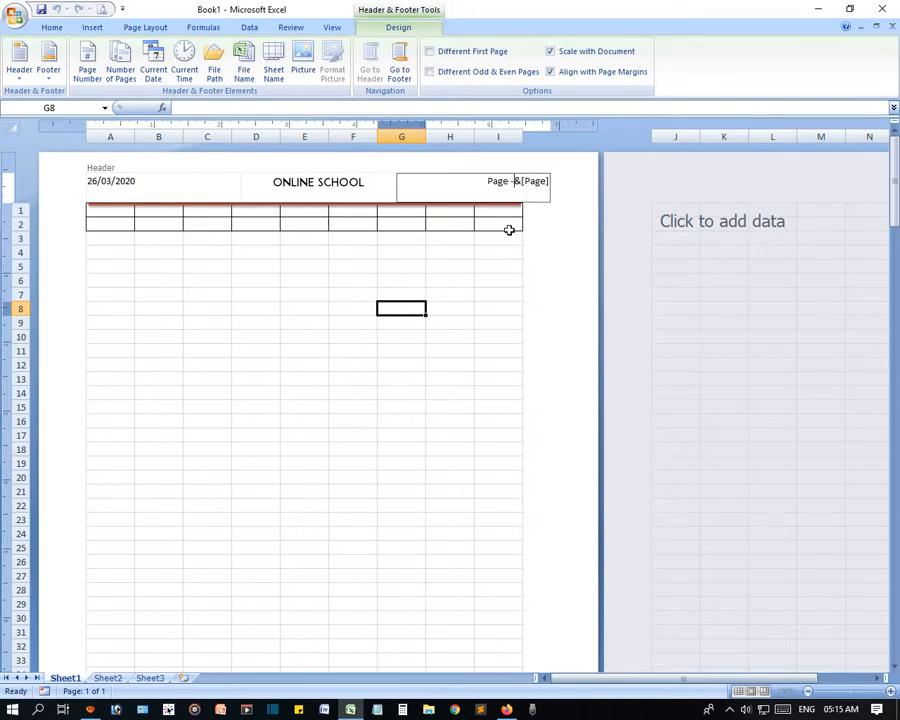
{"action": "left_click", "coordinate": [512, 346]}
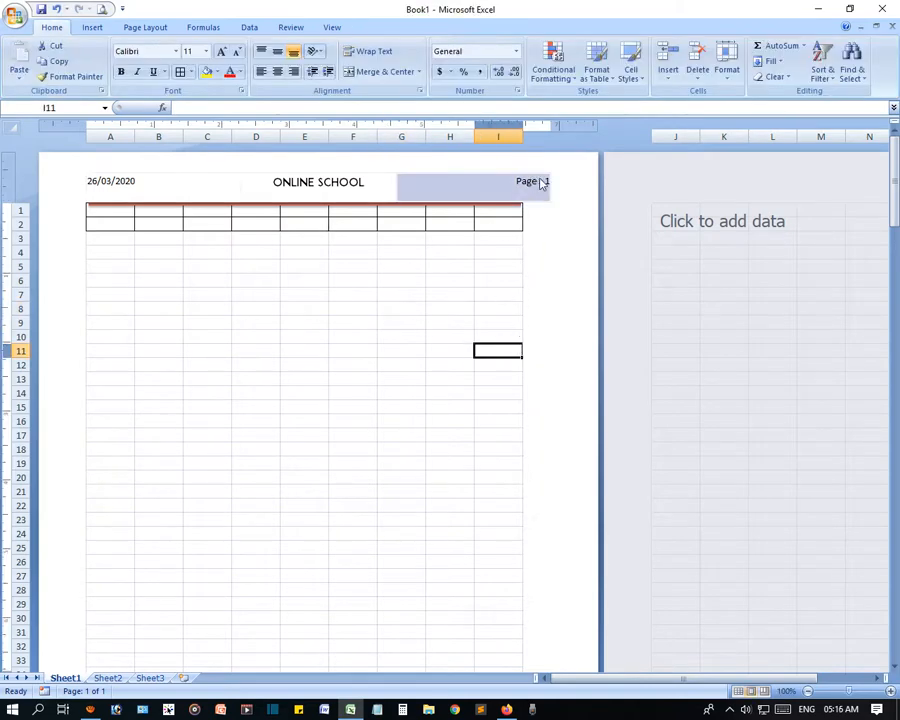
- Enter 2 in cell E60 on the page below the first one
{"action": "left_click", "coordinate": [391, 335]}
{"action": "scroll", "coordinate": [379, 356], "scroll_direction": "down", "scroll_amount": 6}
{"action": "scroll", "coordinate": [379, 356], "scroll_direction": "down", "scroll_amount": 7}
{"action": "left_click", "coordinate": [296, 541]}
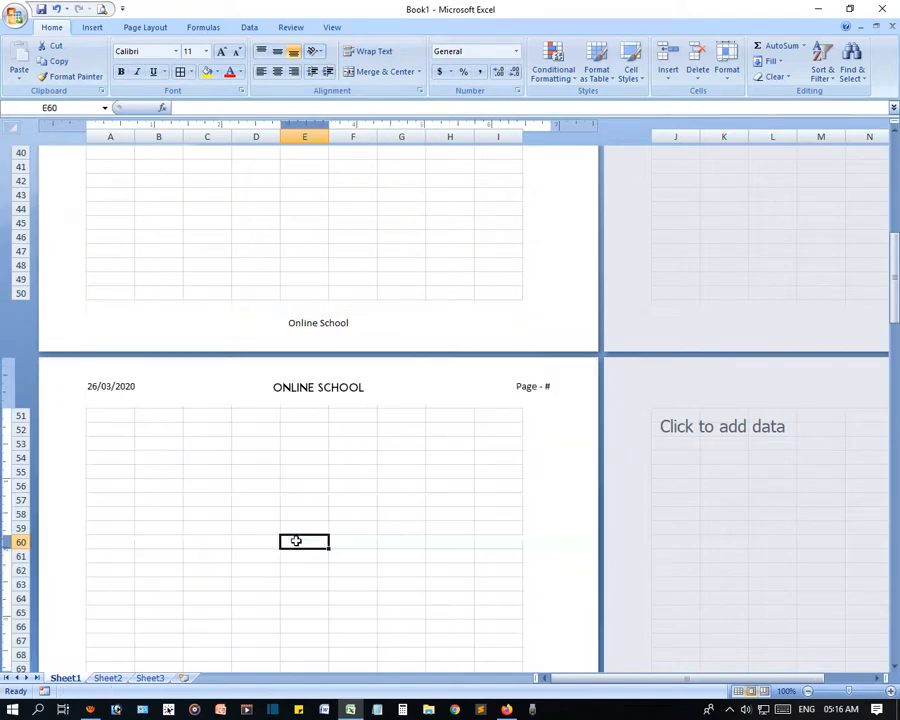
{"action": "type", "text": "2"}
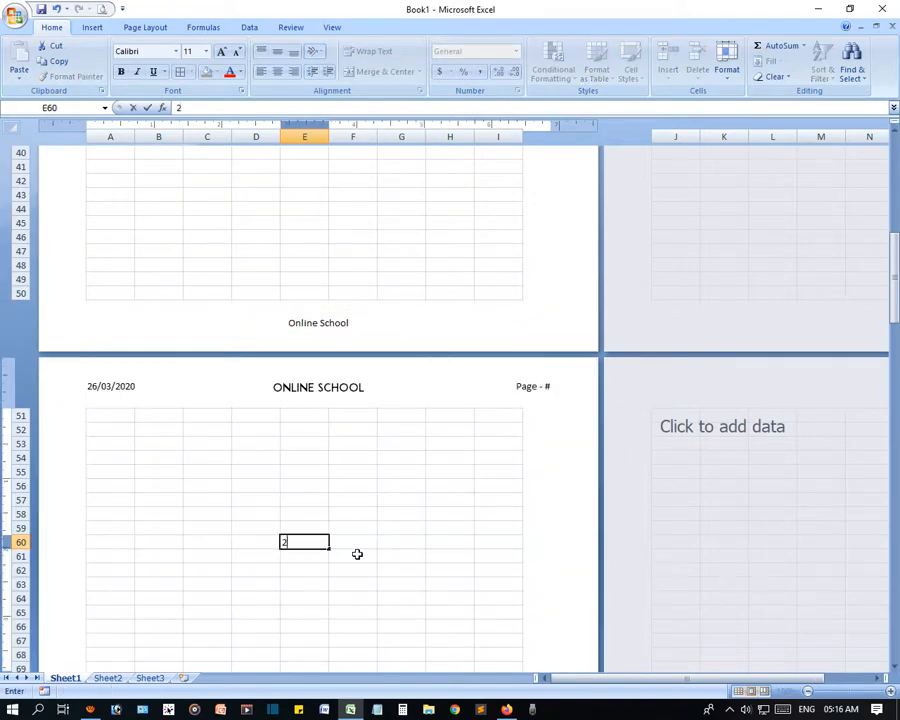
{"action": "left_click", "coordinate": [409, 284]}
- Enter 3 in cell L52 on the page beside the second one
{"action": "scroll", "coordinate": [440, 540], "scroll_direction": "down", "scroll_amount": 14}
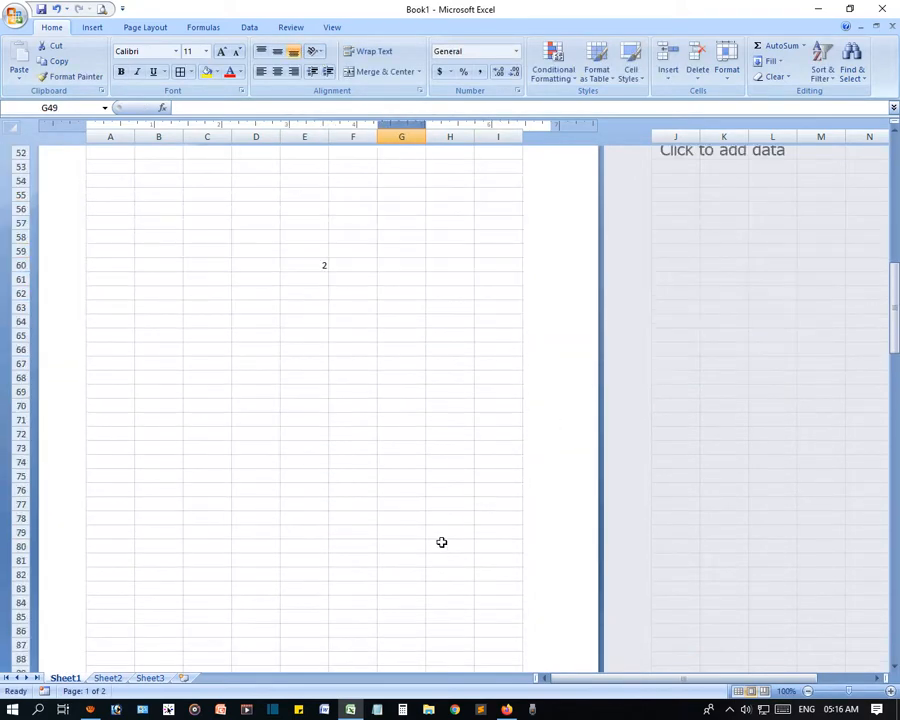
{"action": "scroll", "coordinate": [450, 504], "scroll_direction": "up", "scroll_amount": 11}
{"action": "scroll", "coordinate": [700, 545], "scroll_direction": "up", "scroll_amount": 5}
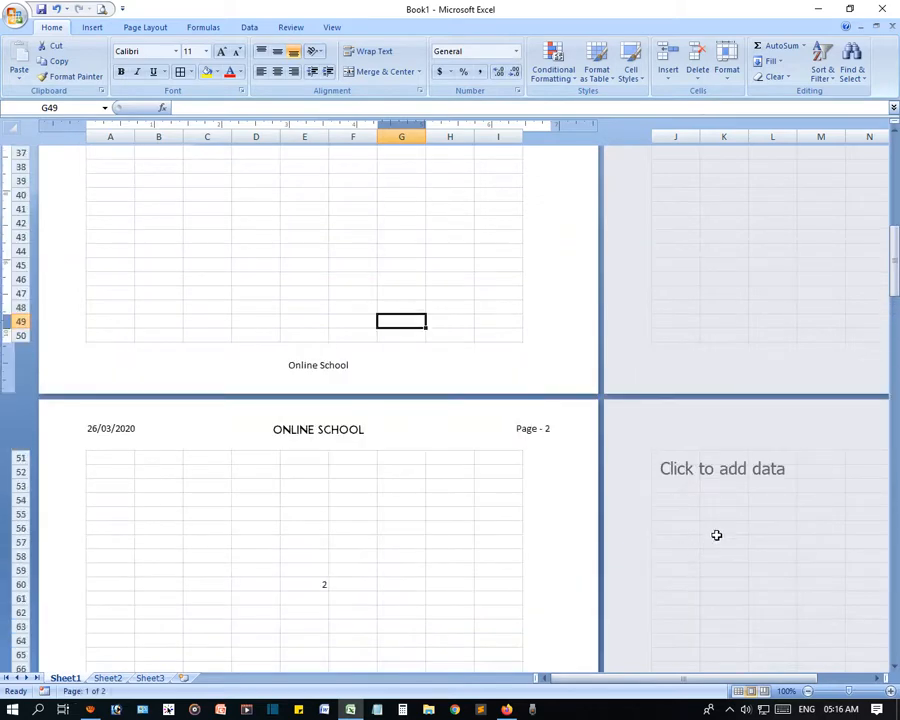
{"action": "left_click", "coordinate": [753, 473]}
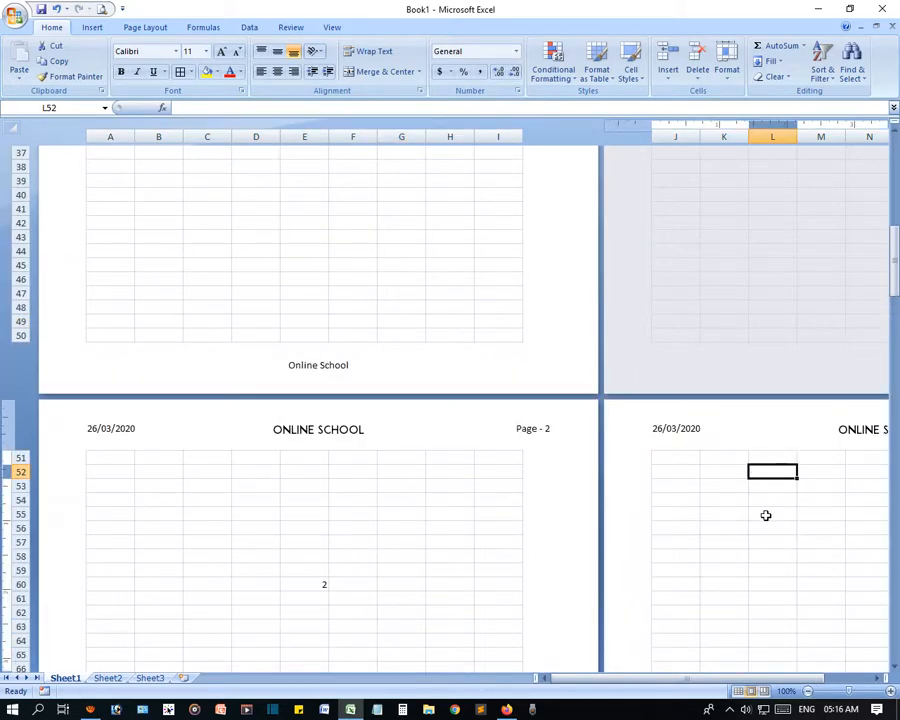
{"action": "type", "text": "3"}
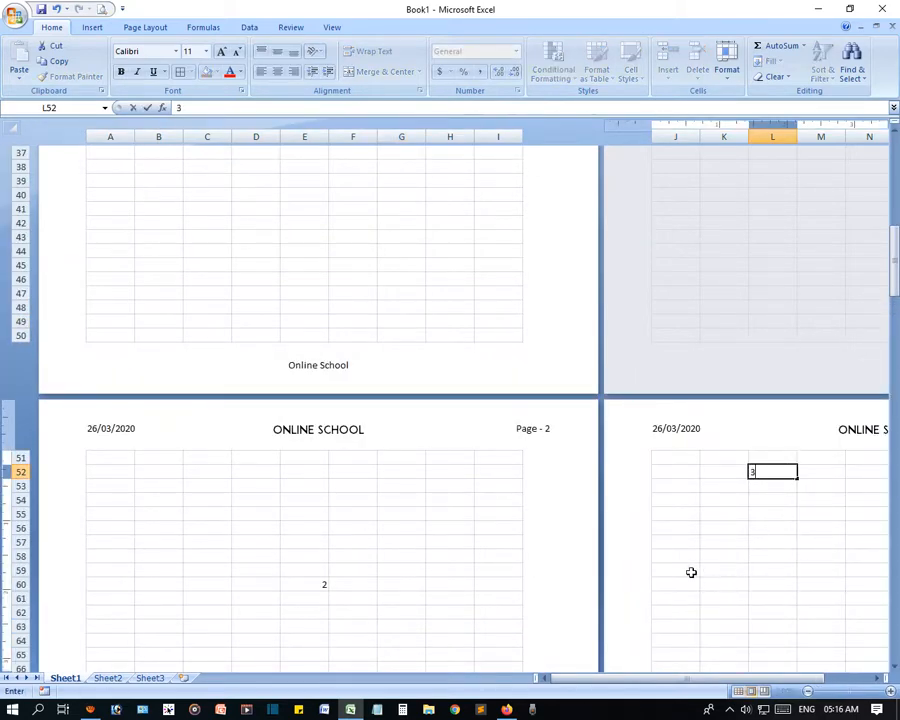
{"action": "left_click", "coordinate": [712, 541]}
- Examine the page numbers, headers and footers across all the pages at 90% zoom
{"action": "left_click_drag", "start_coordinate": [790, 679], "coordinate": [892, 691]}
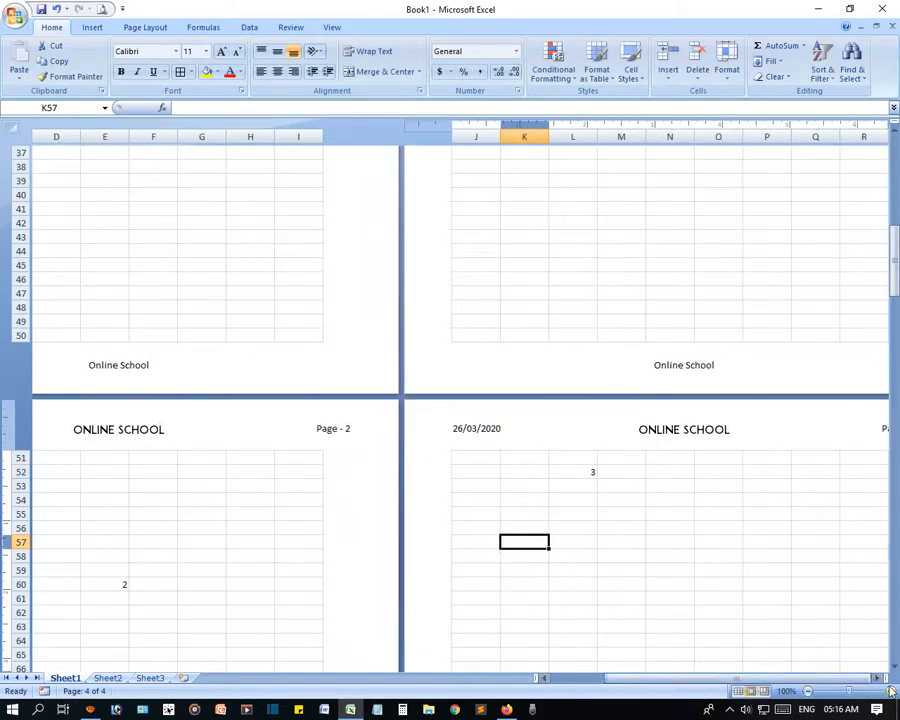
{"action": "left_click", "coordinate": [807, 691]}
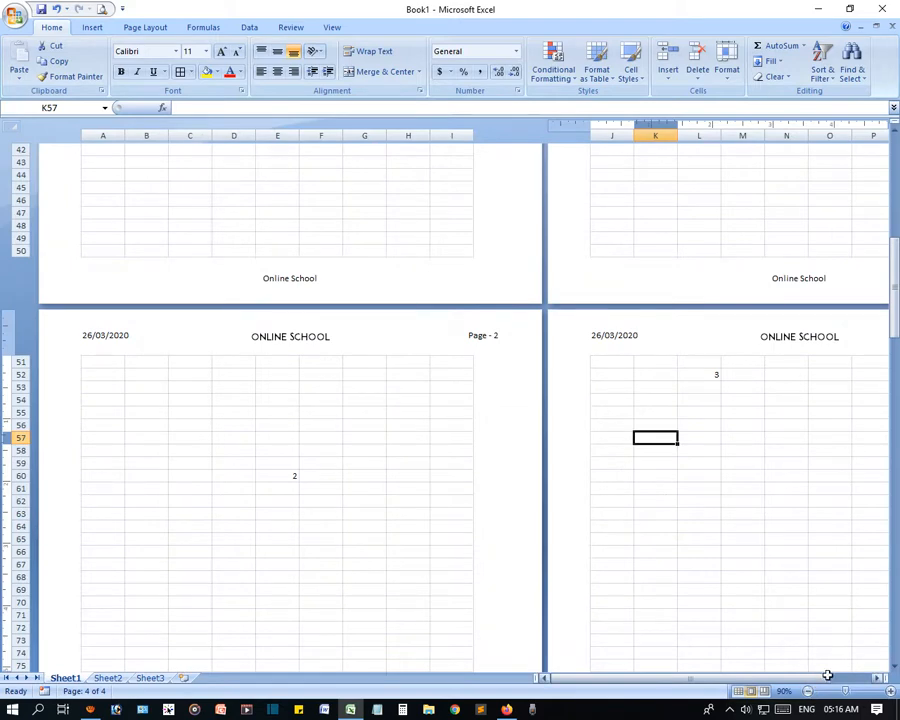
{"action": "left_click_drag", "start_coordinate": [828, 676], "coordinate": [865, 680]}
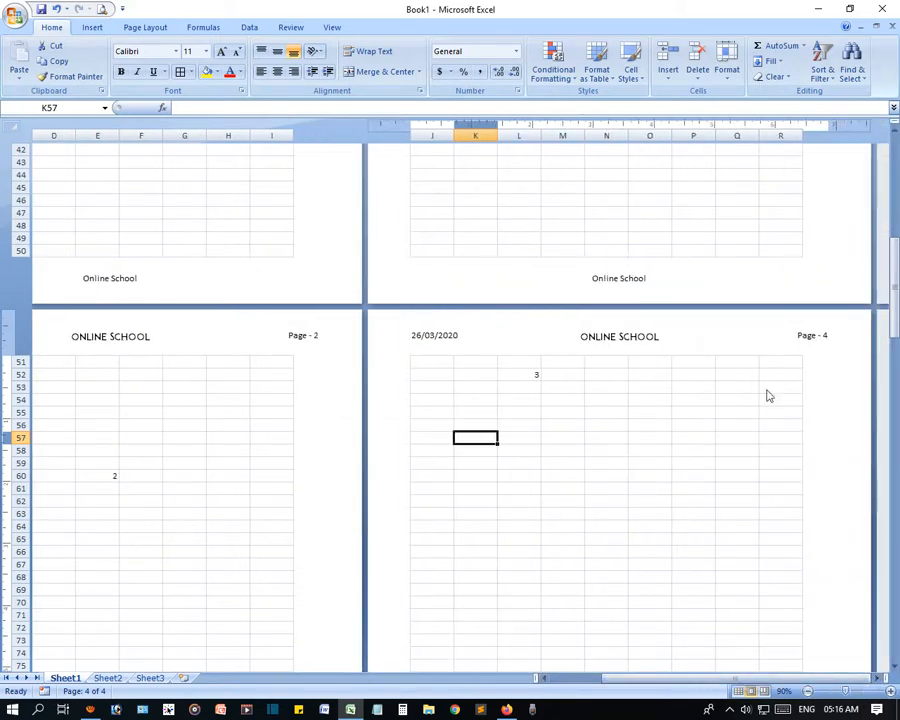
{"action": "scroll", "coordinate": [645, 415], "scroll_direction": "down", "scroll_amount": 8}
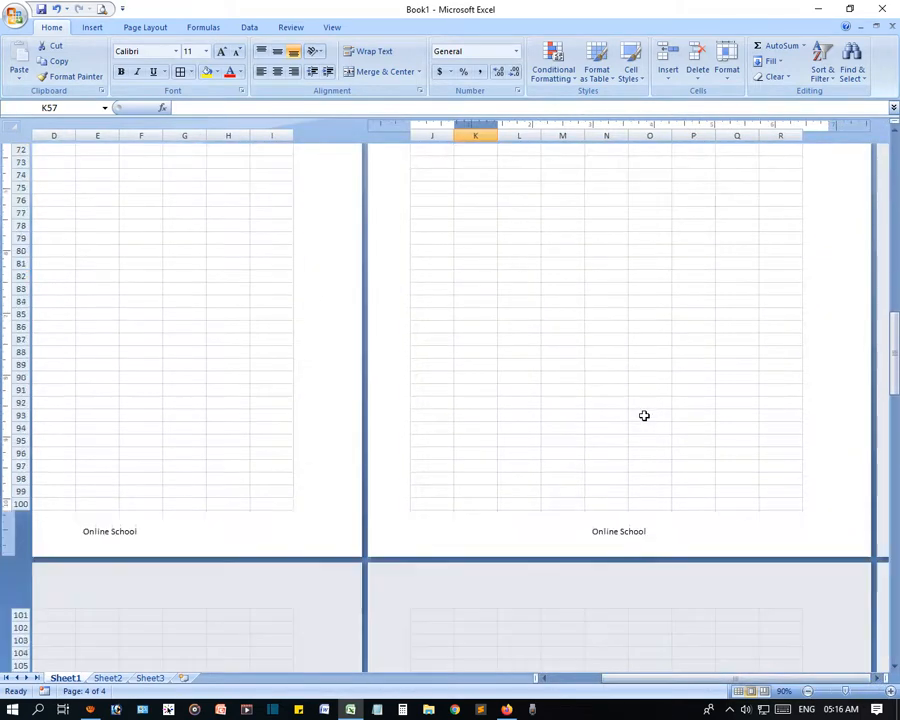
{"action": "scroll", "coordinate": [644, 415], "scroll_direction": "up", "scroll_amount": 1}
{"action": "scroll", "coordinate": [644, 415], "scroll_direction": "up", "scroll_amount": 10}
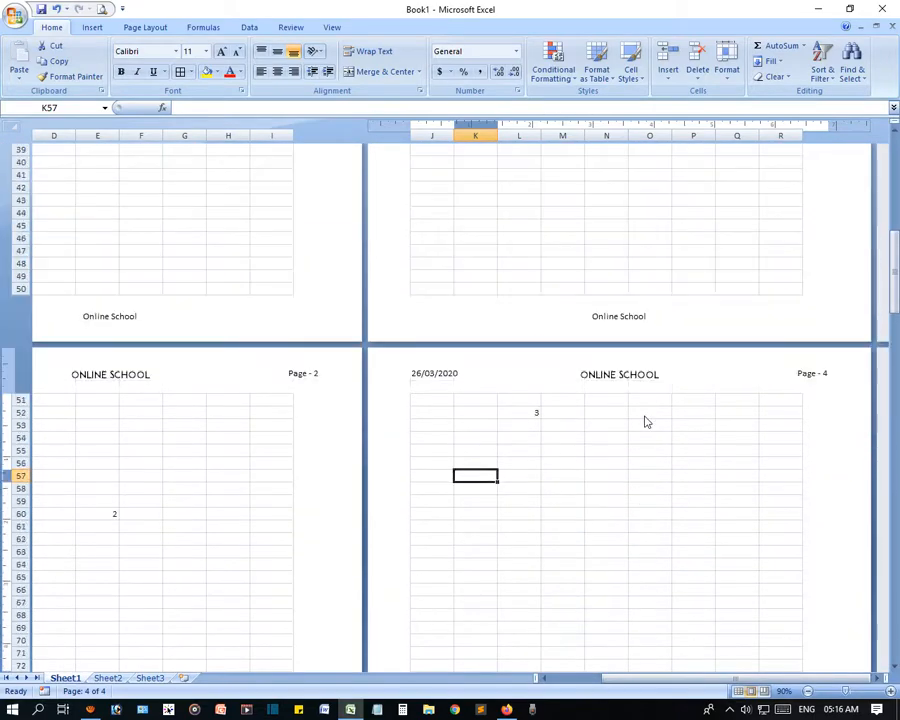
{"action": "left_click", "coordinate": [652, 300]}
{"action": "scroll", "coordinate": [670, 430], "scroll_direction": "up", "scroll_amount": 12}
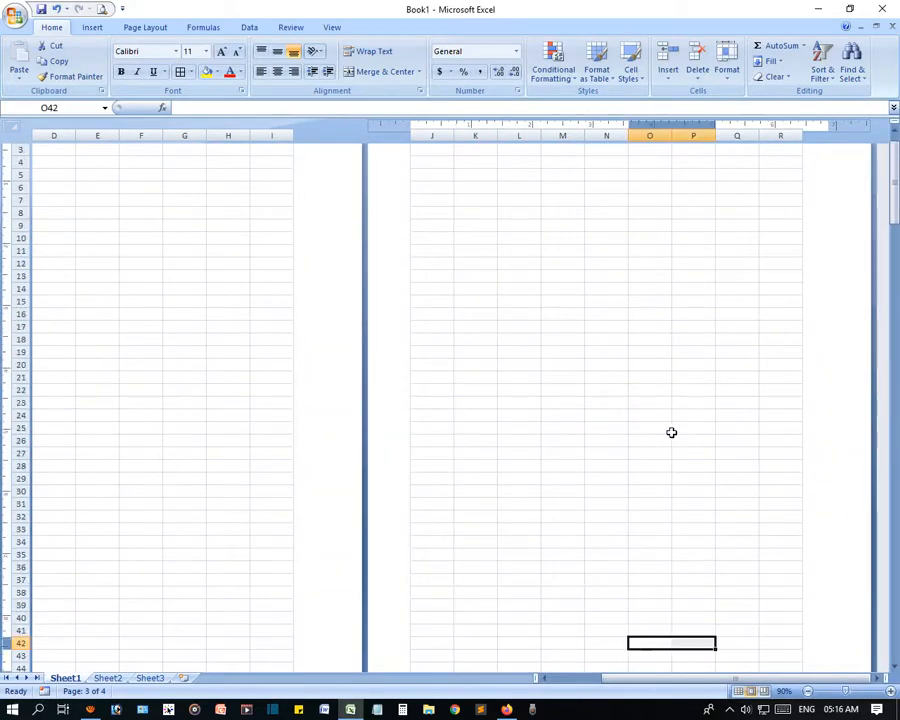
{"action": "scroll", "coordinate": [263, 463], "scroll_direction": "down", "scroll_amount": 7}
{"action": "scroll", "coordinate": [528, 483], "scroll_direction": "up", "scroll_amount": 7}
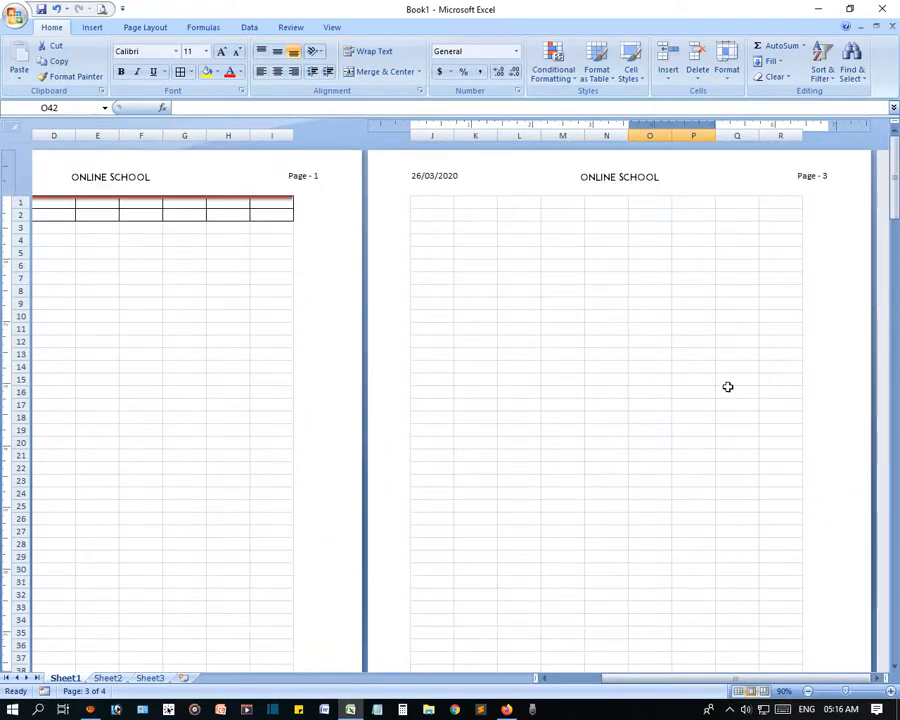
{"action": "scroll", "coordinate": [661, 472], "scroll_direction": "down", "scroll_amount": 8}
{"action": "scroll", "coordinate": [654, 495], "scroll_direction": "up", "scroll_amount": 8}
- Check the first page's header, page number and footer in print preview, and close the preview
{"action": "left_click", "coordinate": [101, 8]}
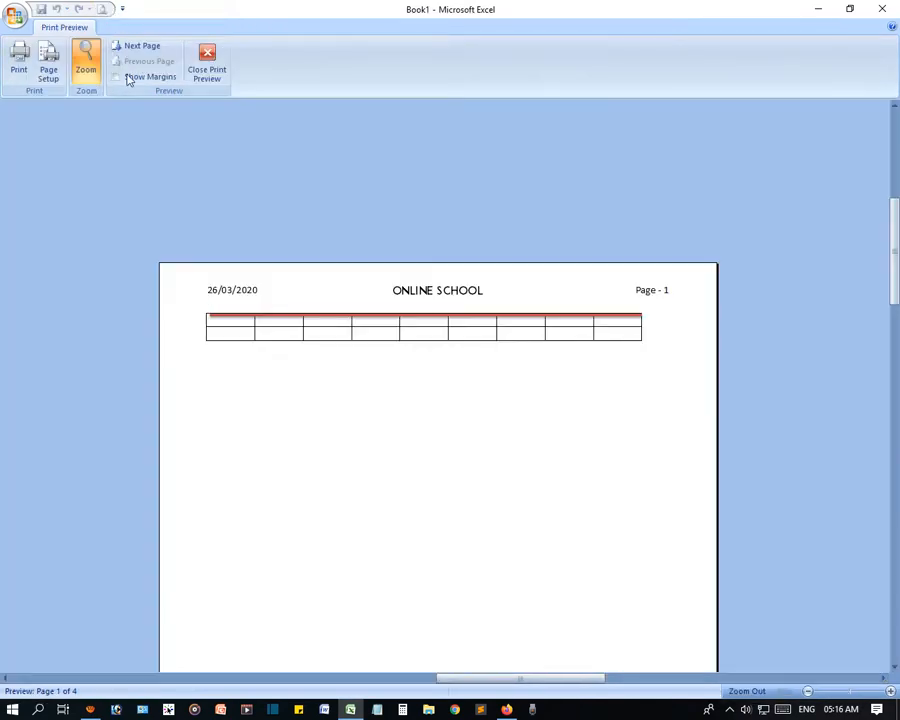
{"action": "scroll", "coordinate": [554, 401], "scroll_direction": "down", "scroll_amount": 6}
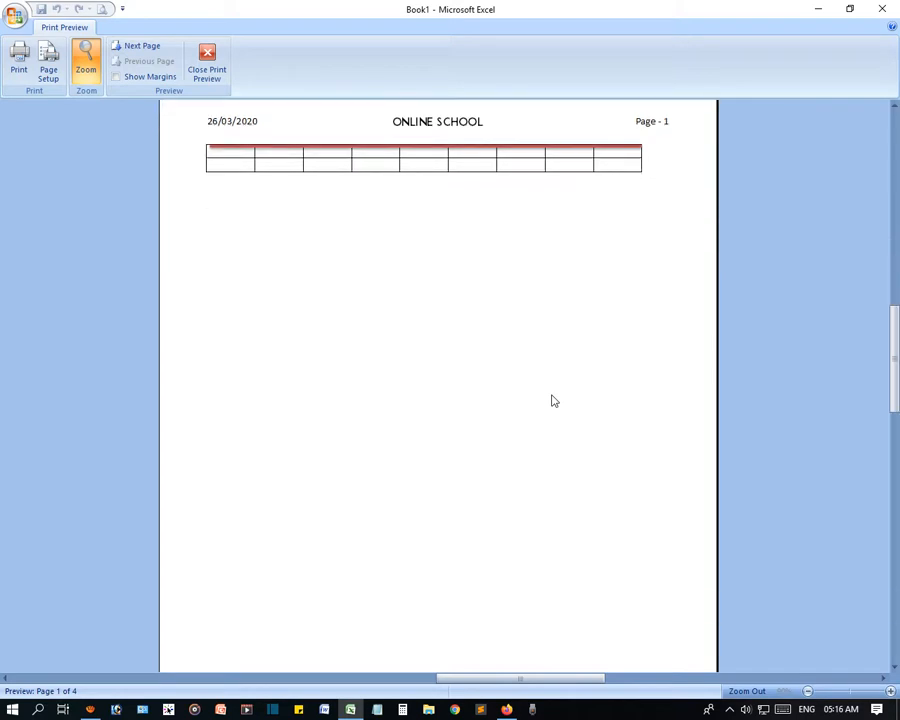
{"action": "scroll", "coordinate": [554, 401], "scroll_direction": "down", "scroll_amount": 5}
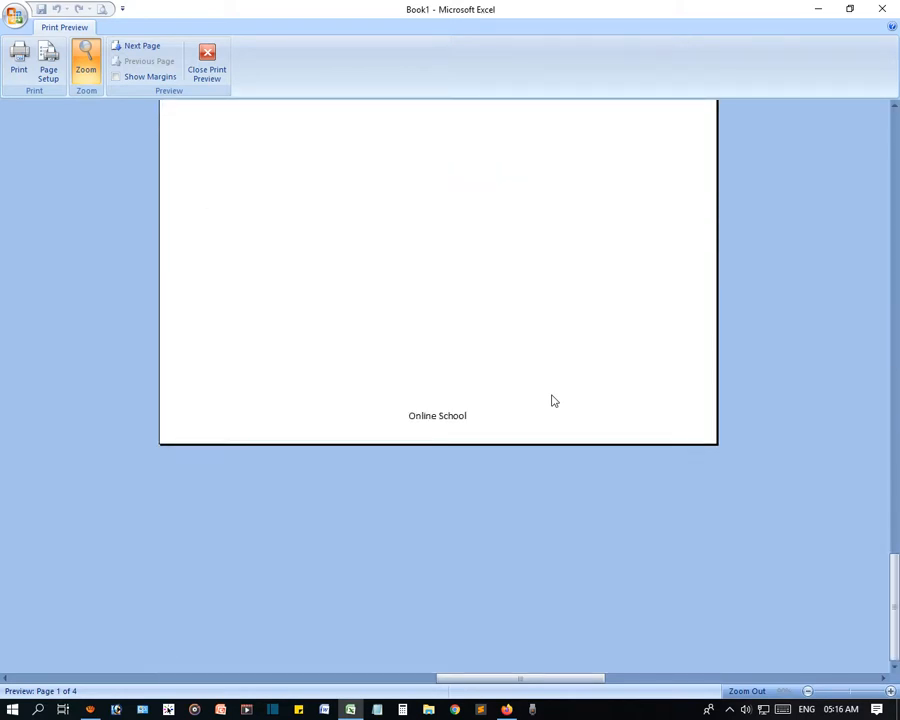
{"action": "left_click", "coordinate": [207, 62]}
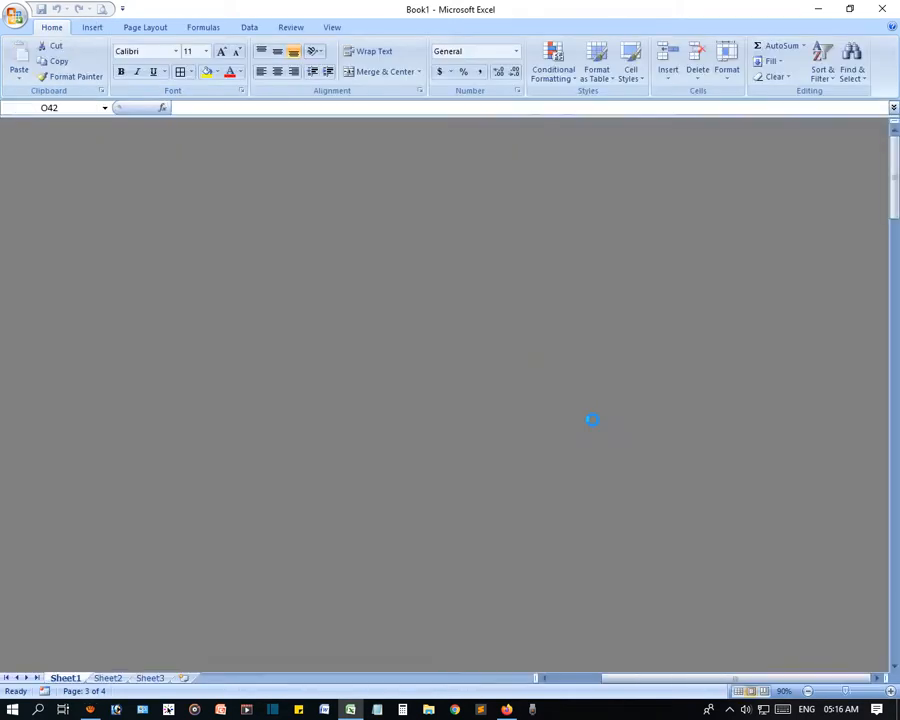
- Enter 5r in cell O7 on the page numbered 3
{"action": "left_click", "coordinate": [283, 312]}
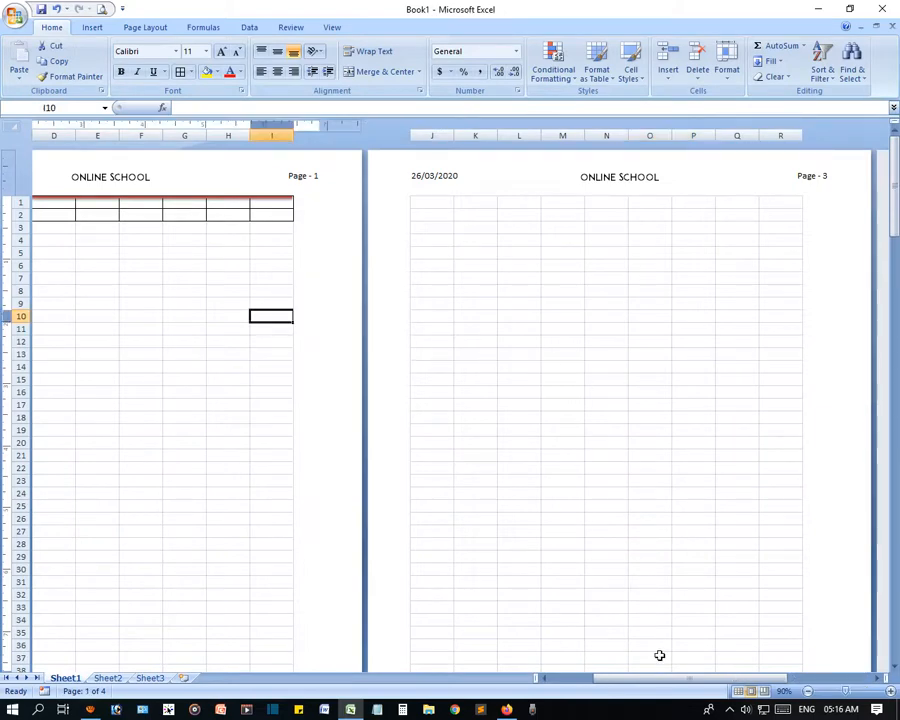
{"action": "scroll", "coordinate": [394, 490], "scroll_direction": "down", "scroll_amount": 12}
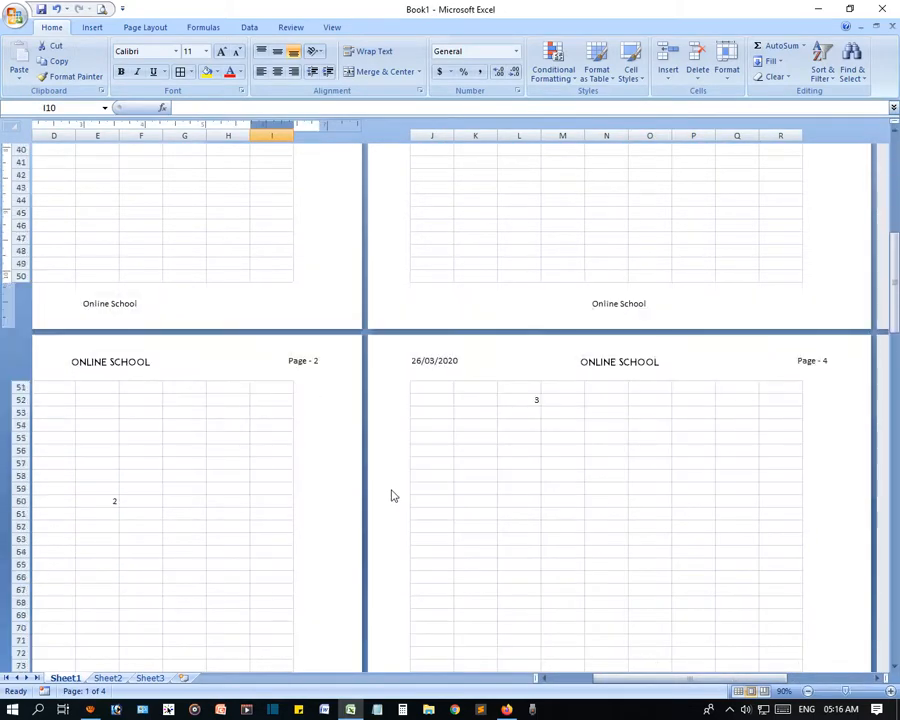
{"action": "left_click", "coordinate": [171, 450]}
{"action": "scroll", "coordinate": [472, 408], "scroll_direction": "up", "scroll_amount": 12}
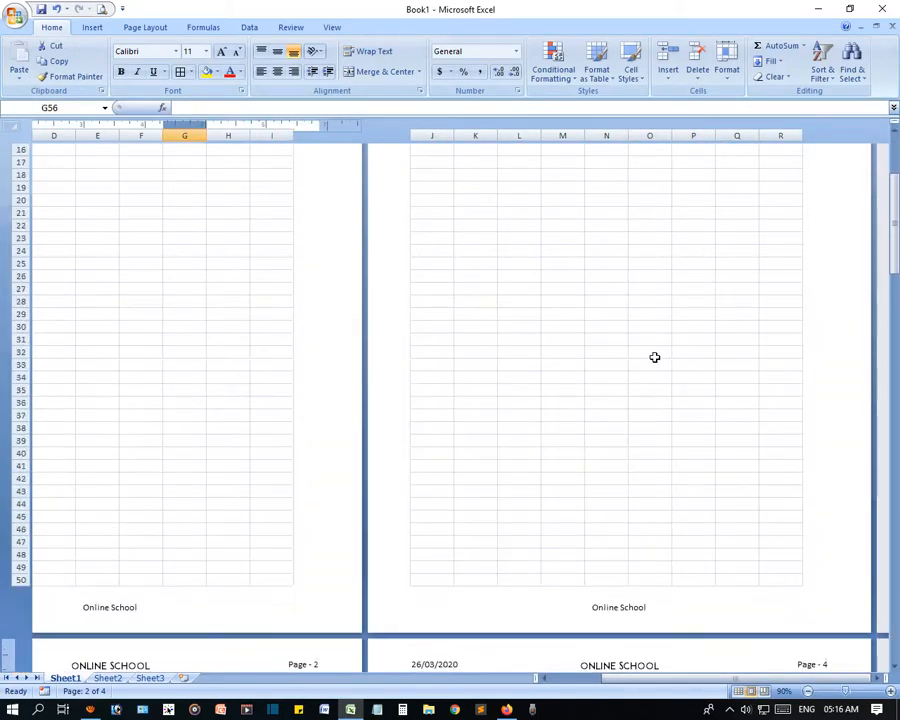
{"action": "left_click", "coordinate": [637, 272]}
{"action": "type", "text": "5r"}
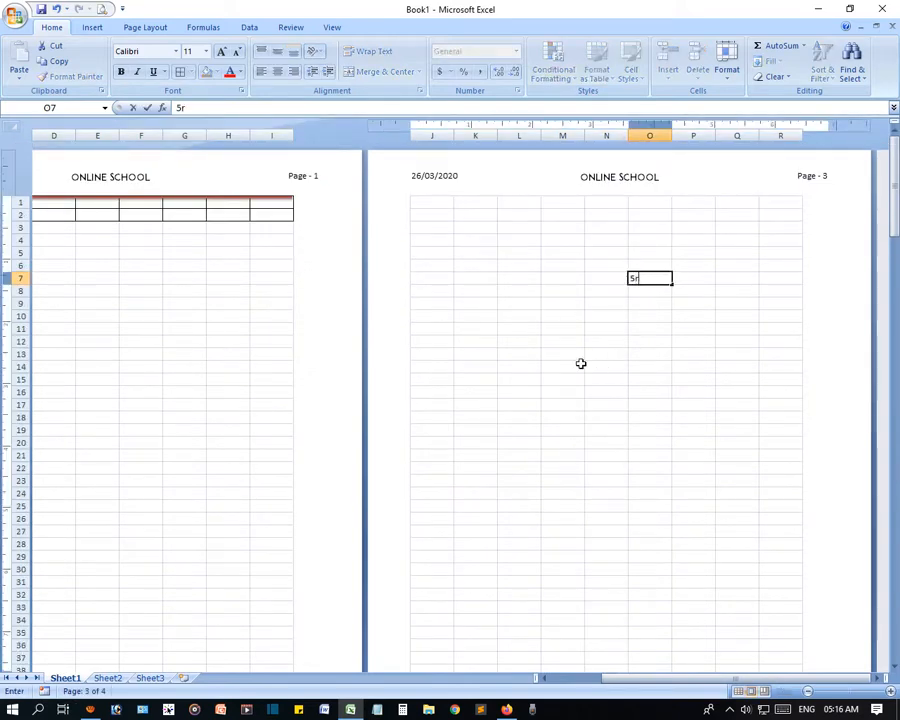
{"action": "left_click", "coordinate": [470, 364]}
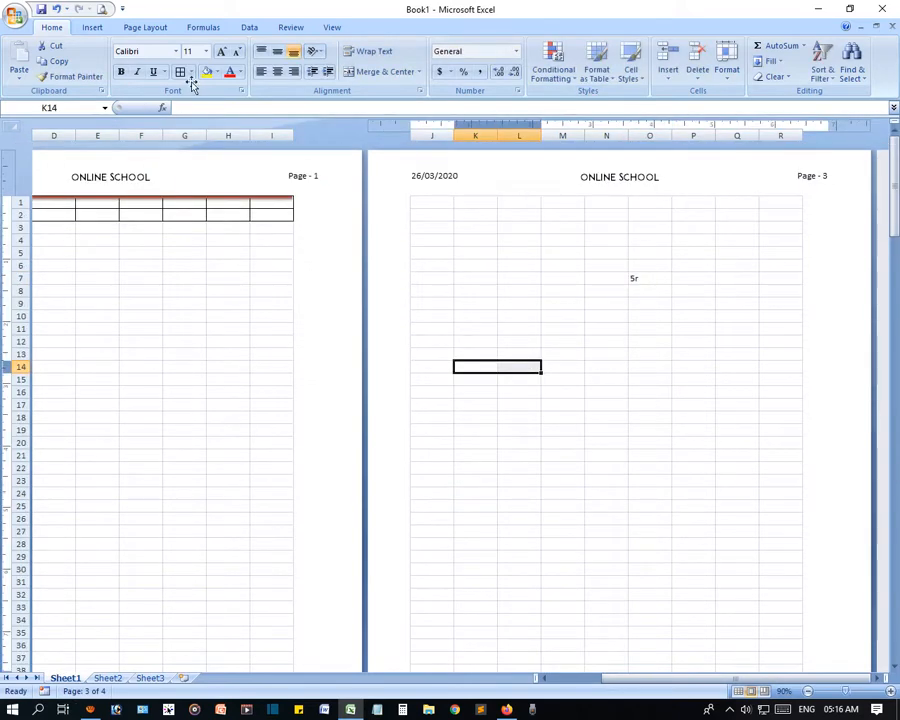
- Check the header, page number and footer on all four pages in print preview, and close the preview
{"action": "left_click", "coordinate": [102, 9]}
{"action": "scroll", "coordinate": [420, 450], "scroll_direction": "up", "scroll_amount": 10}
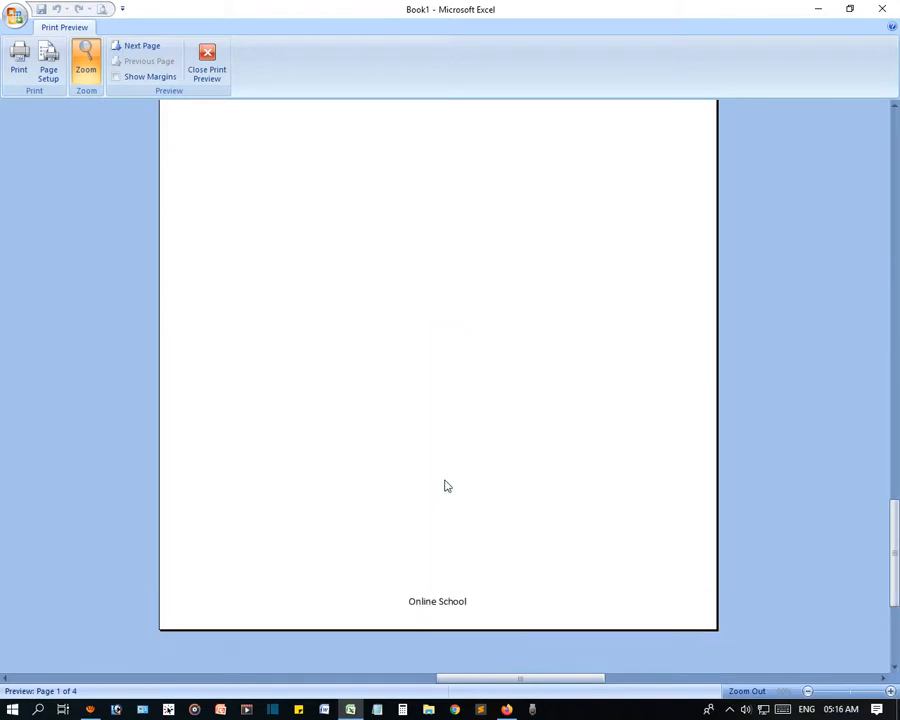
{"action": "scroll", "coordinate": [558, 469], "scroll_direction": "down", "scroll_amount": 5}
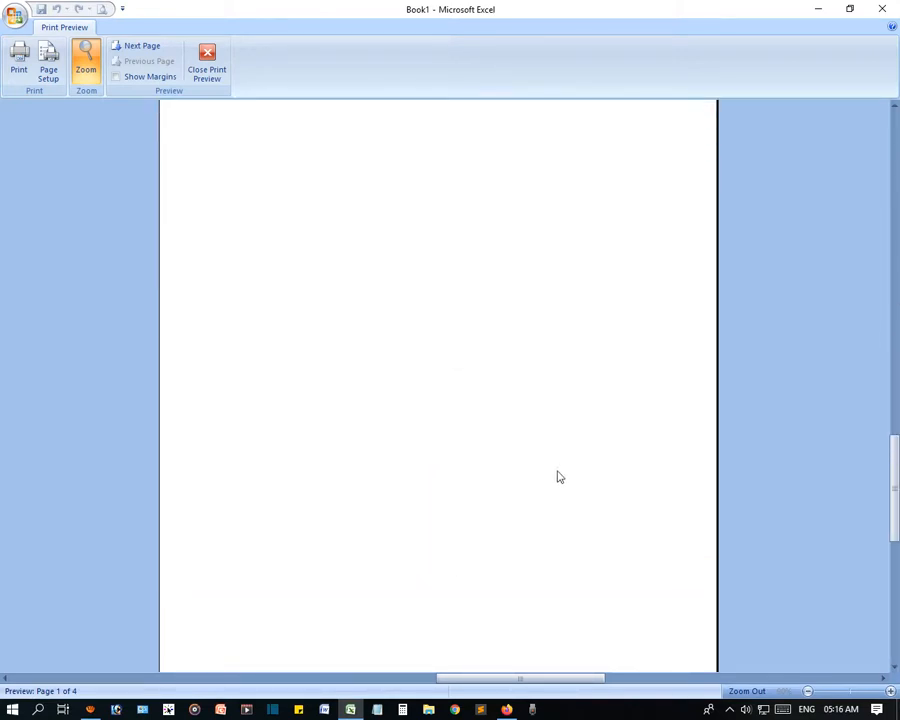
{"action": "left_click_drag", "start_coordinate": [572, 681], "coordinate": [259, 676]}
{"action": "left_click", "coordinate": [259, 674]}
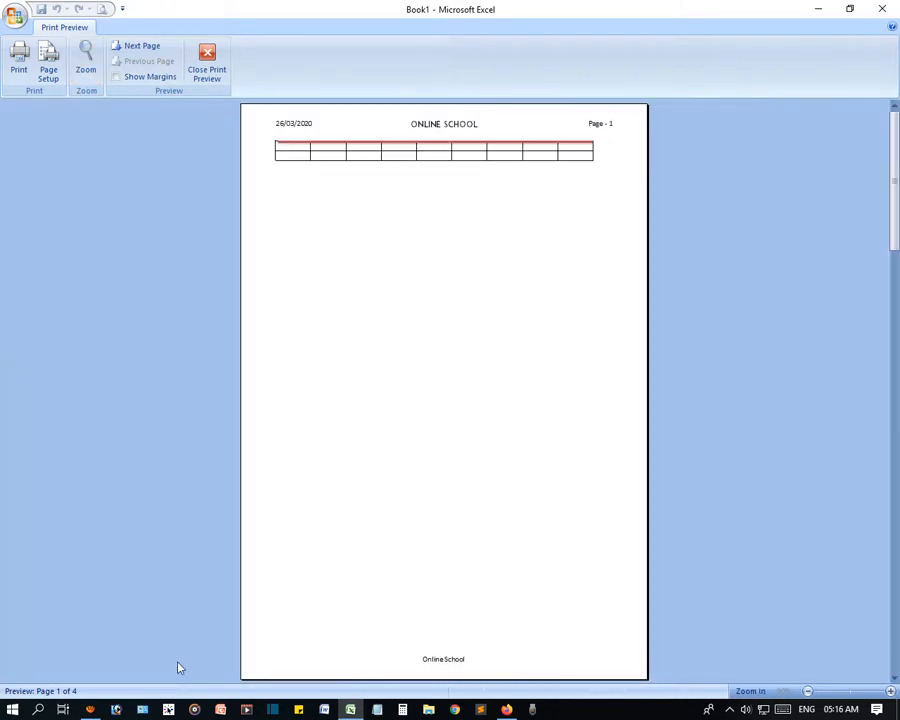
{"action": "scroll", "coordinate": [502, 275], "scroll_direction": "down", "scroll_amount": 3}
{"action": "scroll", "coordinate": [504, 282], "scroll_direction": "up", "scroll_amount": 3}
{"action": "left_click", "coordinate": [137, 46]}
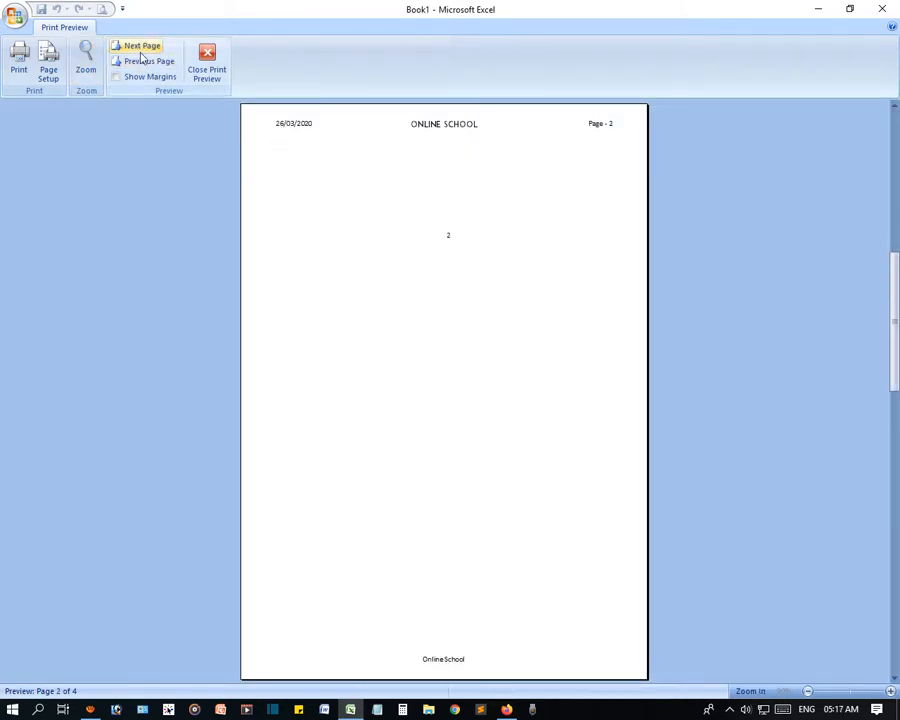
{"action": "left_click", "coordinate": [140, 49]}
{"action": "left_click", "coordinate": [139, 51]}
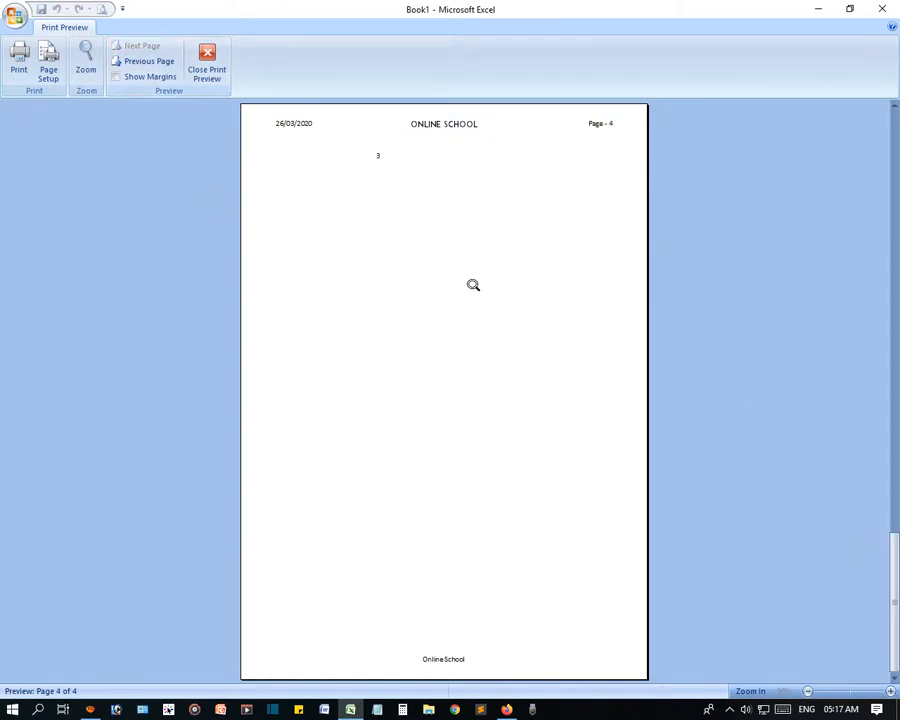
{"action": "left_click_drag", "start_coordinate": [895, 632], "coordinate": [885, 178]}
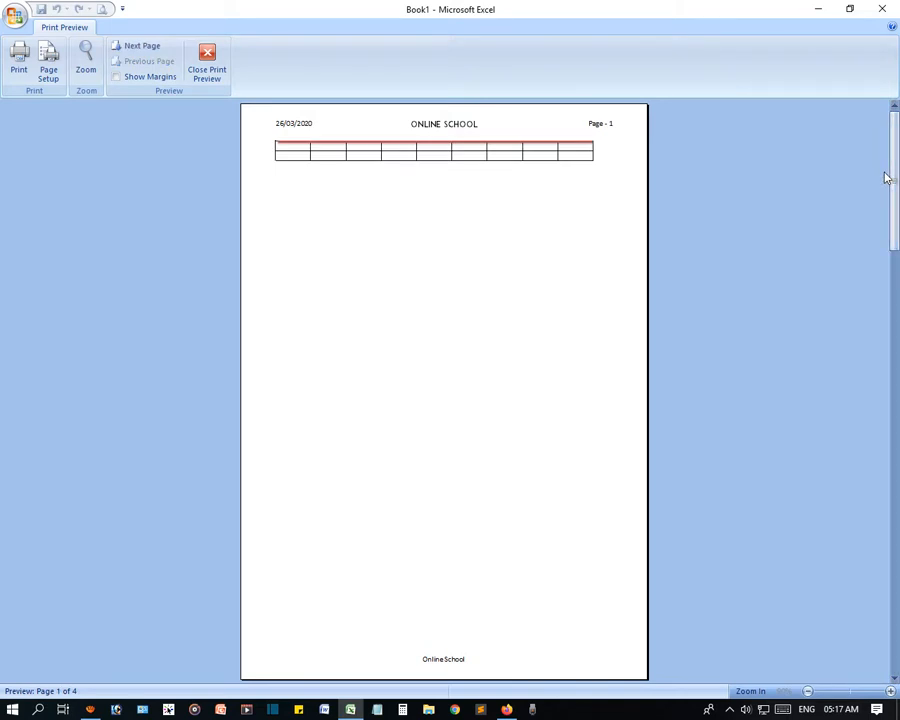
{"action": "left_click", "coordinate": [209, 74]}
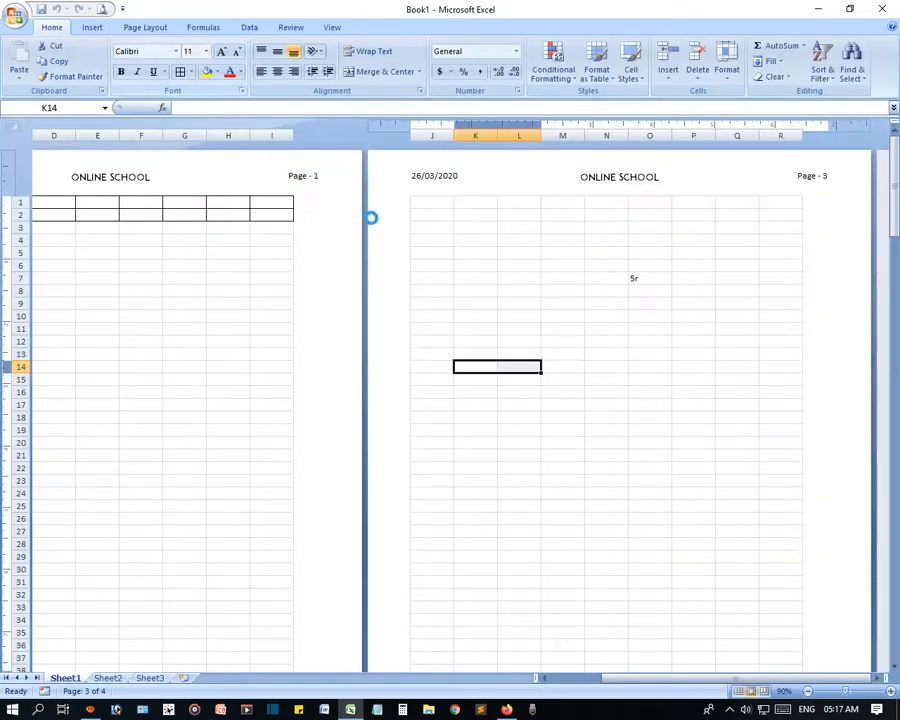
- Replace the date in the first page's left header section with the current date and current time fields
{"action": "left_click", "coordinate": [570, 680]}
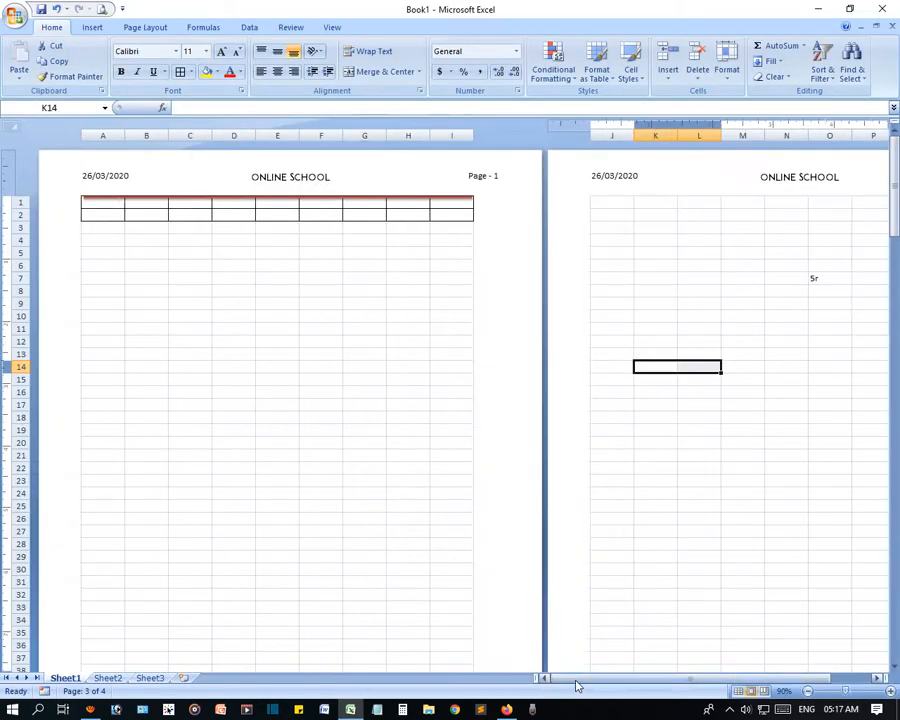
{"action": "left_click", "coordinate": [204, 178]}
{"action": "key", "text": "Delete"}
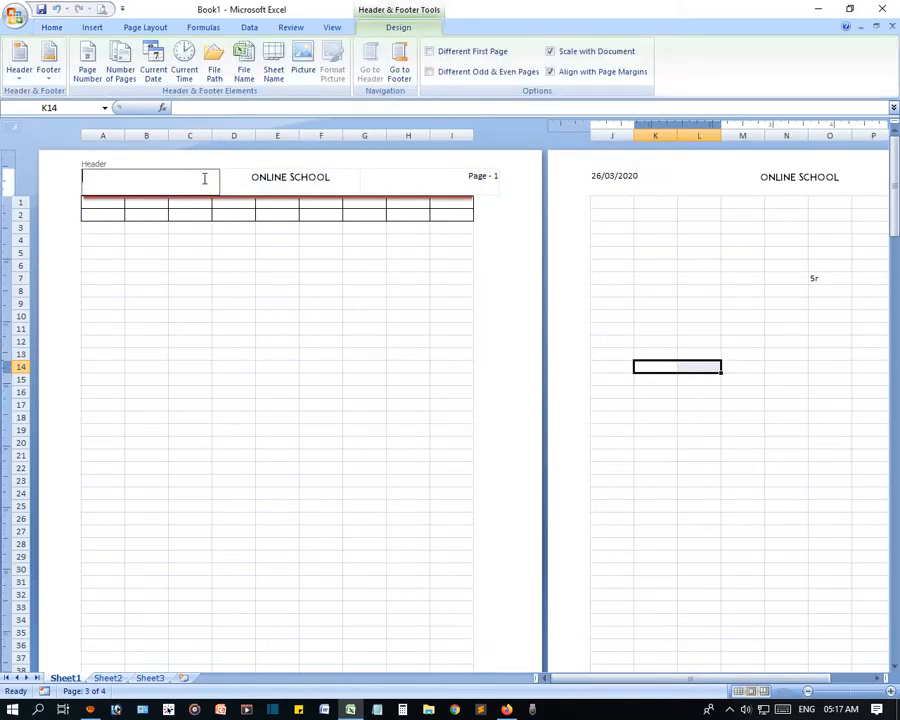
{"action": "left_click", "coordinate": [153, 60]}
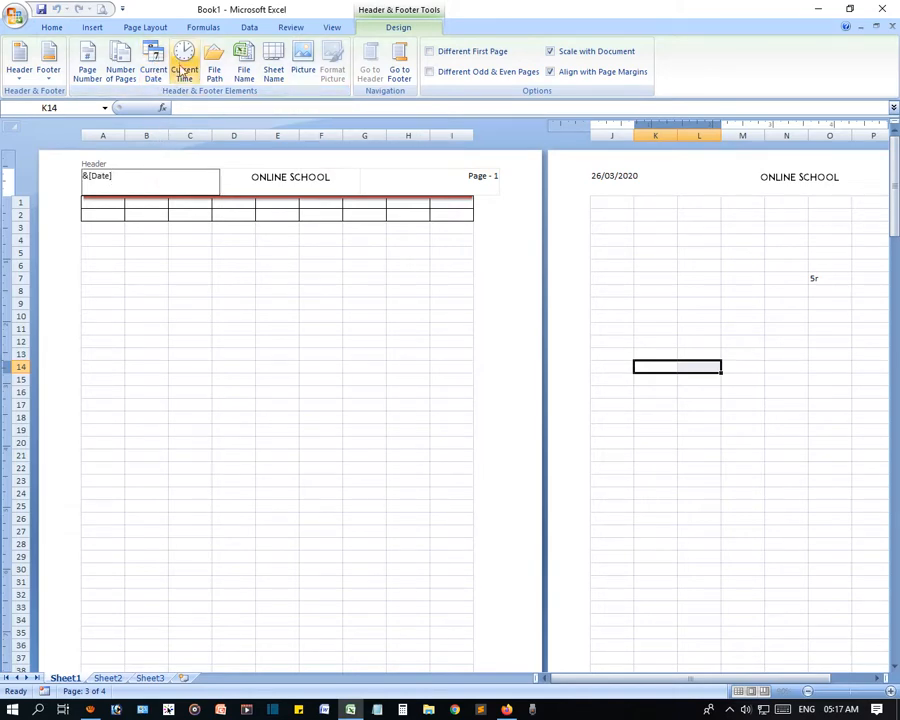
{"action": "left_click", "coordinate": [184, 62]}
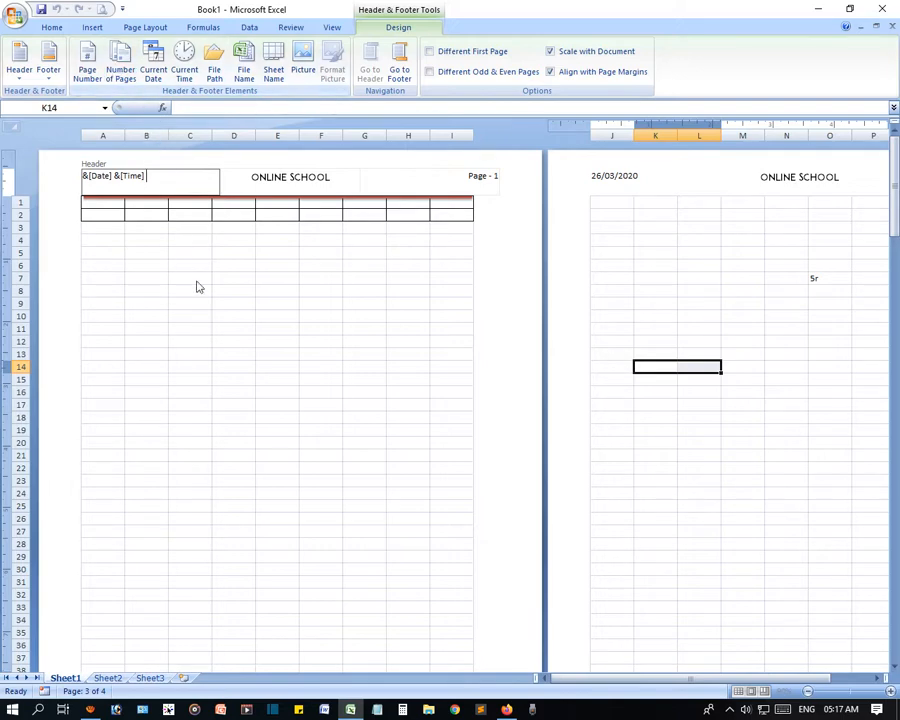
{"action": "left_click", "coordinate": [212, 364]}
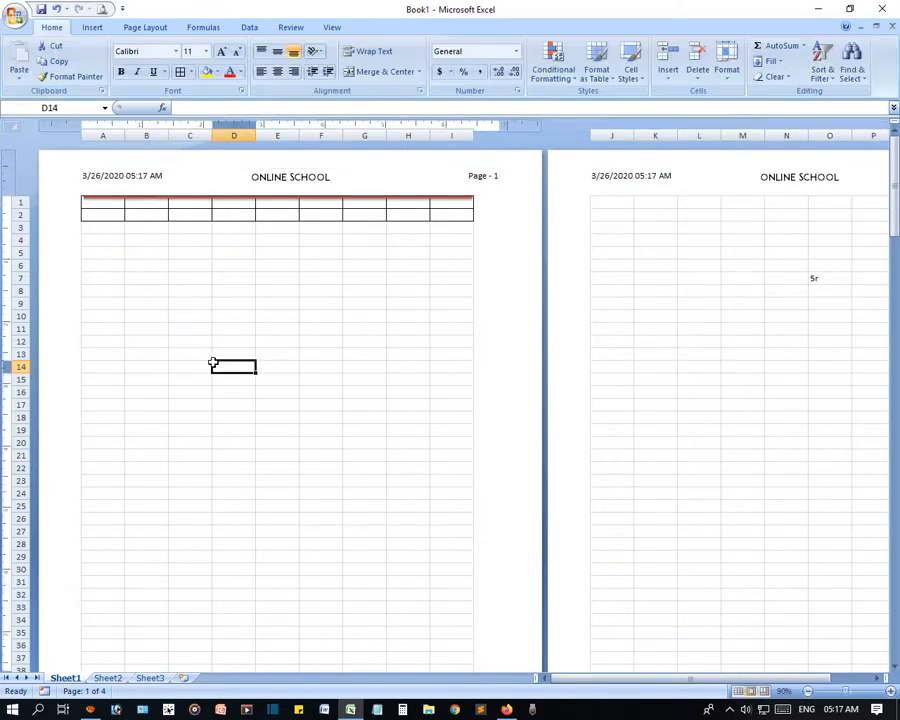
- Add the sheet name field after the date and time in the left header section
{"action": "left_click", "coordinate": [195, 186]}
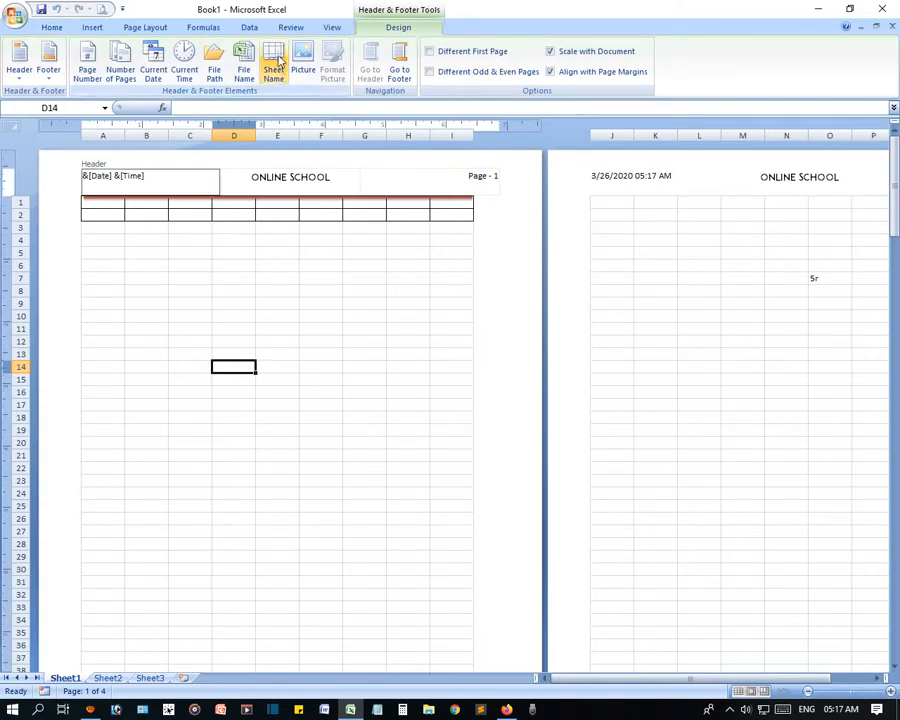
{"action": "left_click", "coordinate": [273, 66]}
{"action": "left_click", "coordinate": [188, 352]}
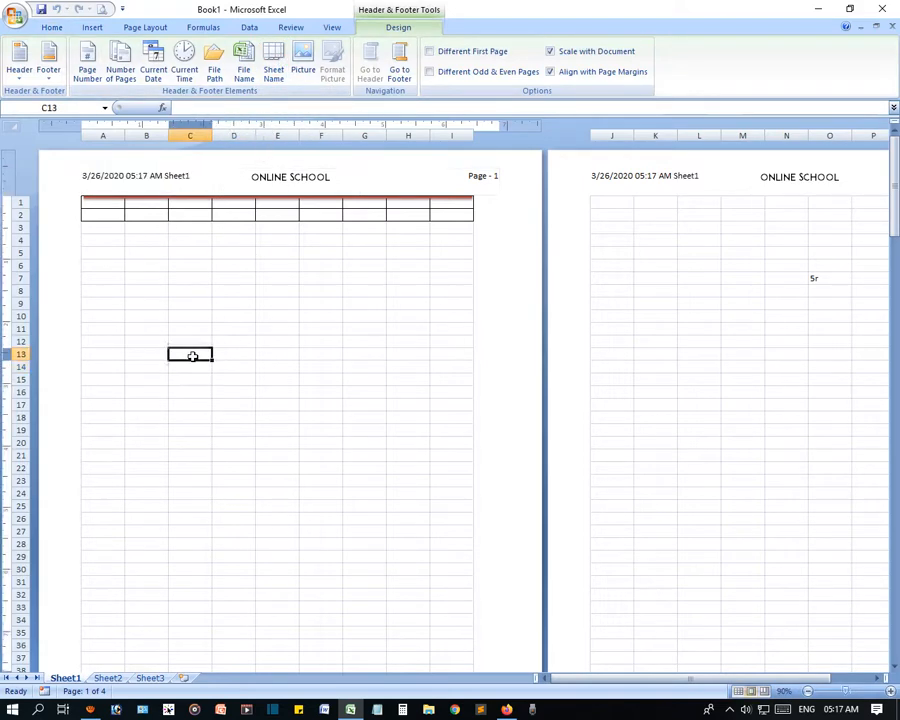
{"action": "left_click", "coordinate": [178, 183]}
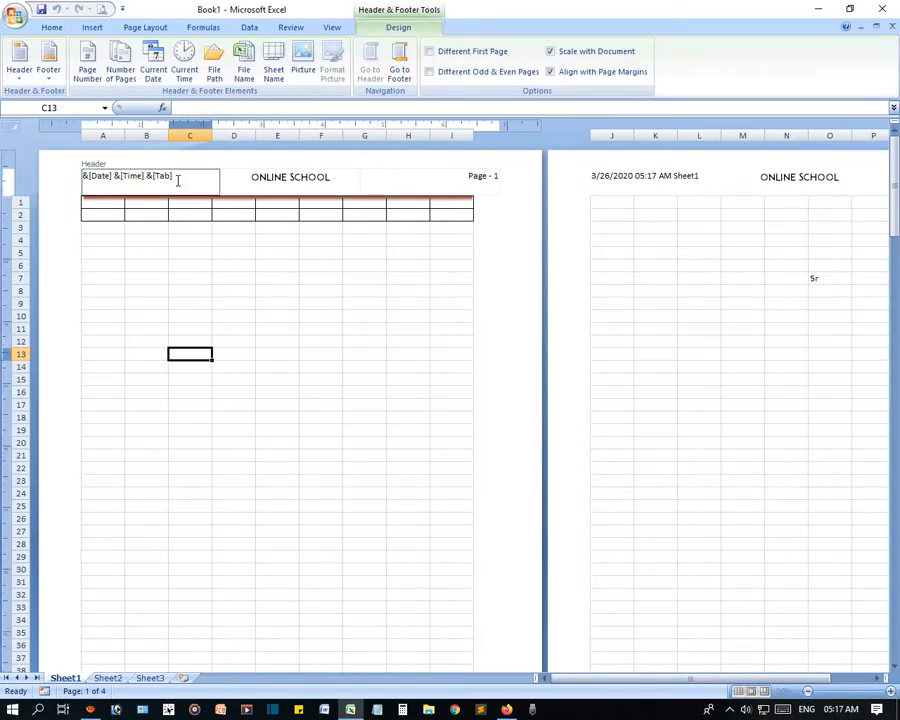
{"action": "left_click", "coordinate": [182, 459]}
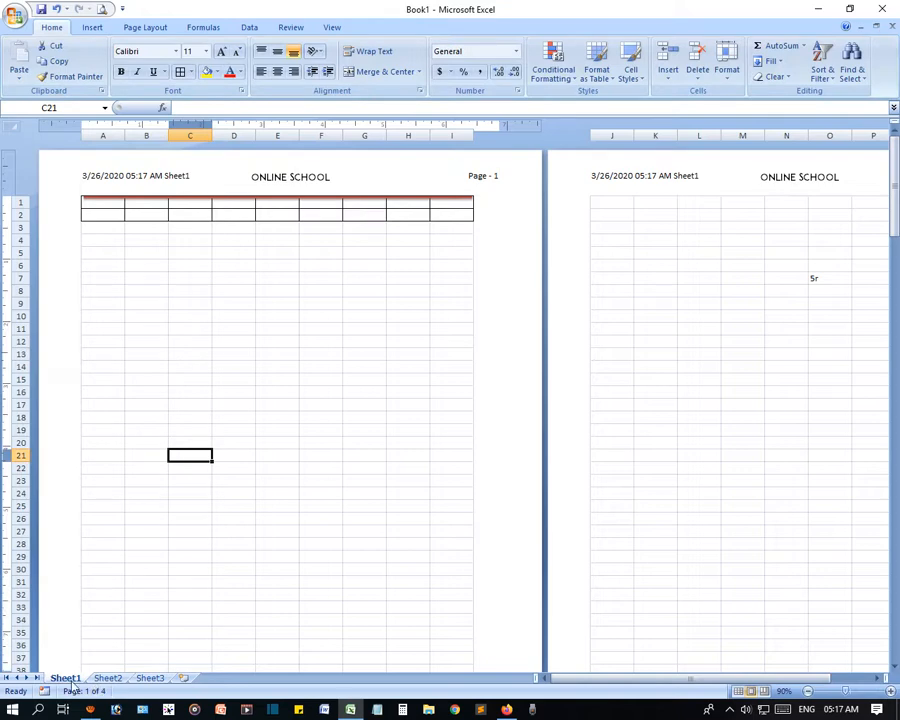
- Rename Sheet1 as First Sheet
{"action": "right_click", "coordinate": [68, 678]}
{"action": "left_click", "coordinate": [112, 562]}
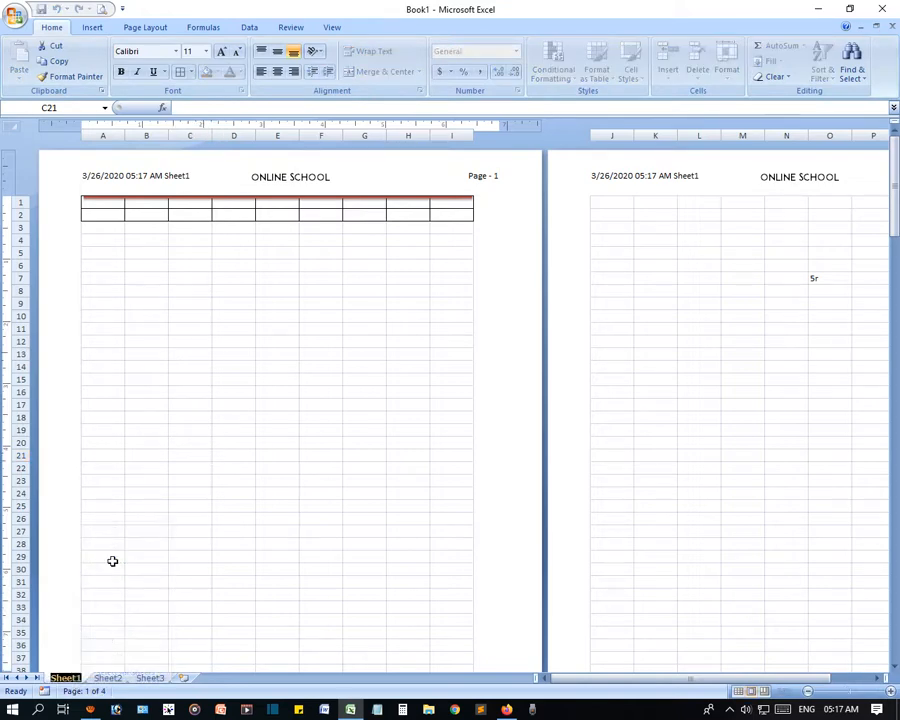
{"action": "type", "text": "Fir"}
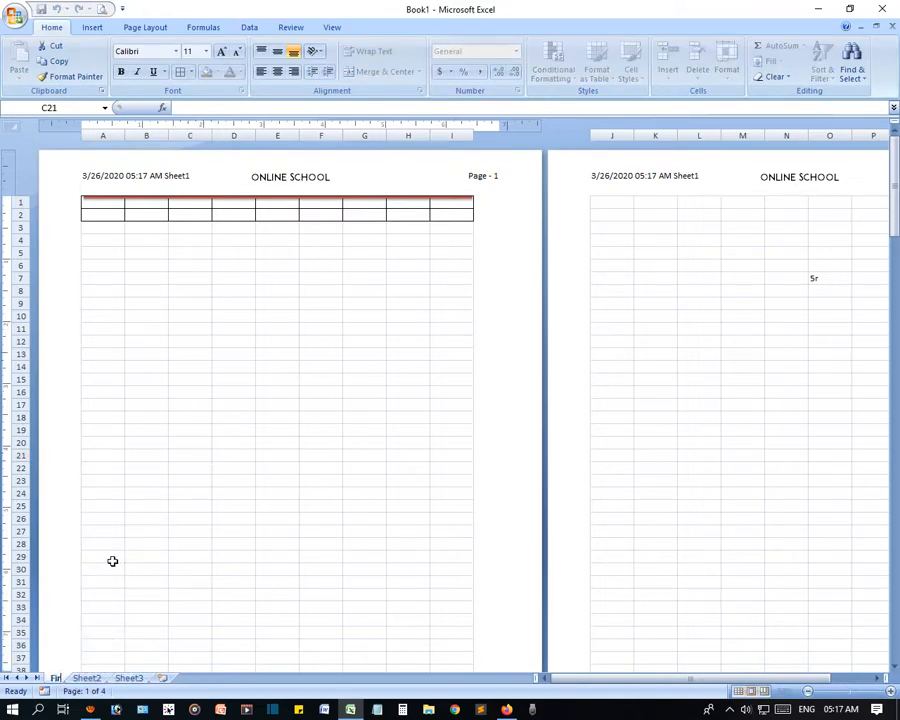
{"action": "type", "text": "st Sheet"}
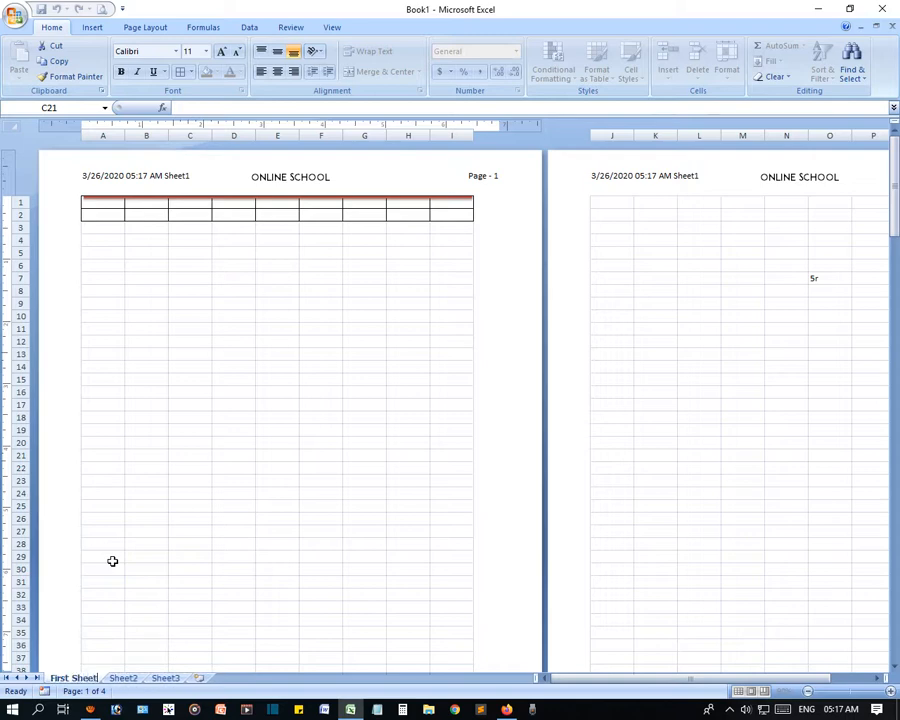
{"action": "left_click", "coordinate": [252, 432]}
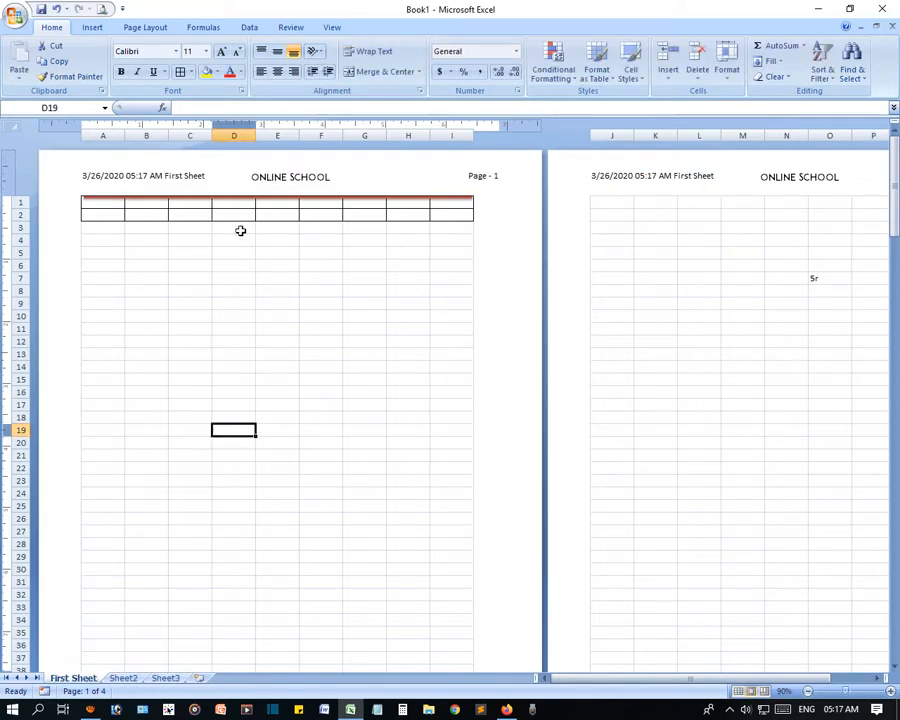
- Replace the date, time and sheet name fields in the left header section with the file name field
{"action": "left_click", "coordinate": [184, 180]}
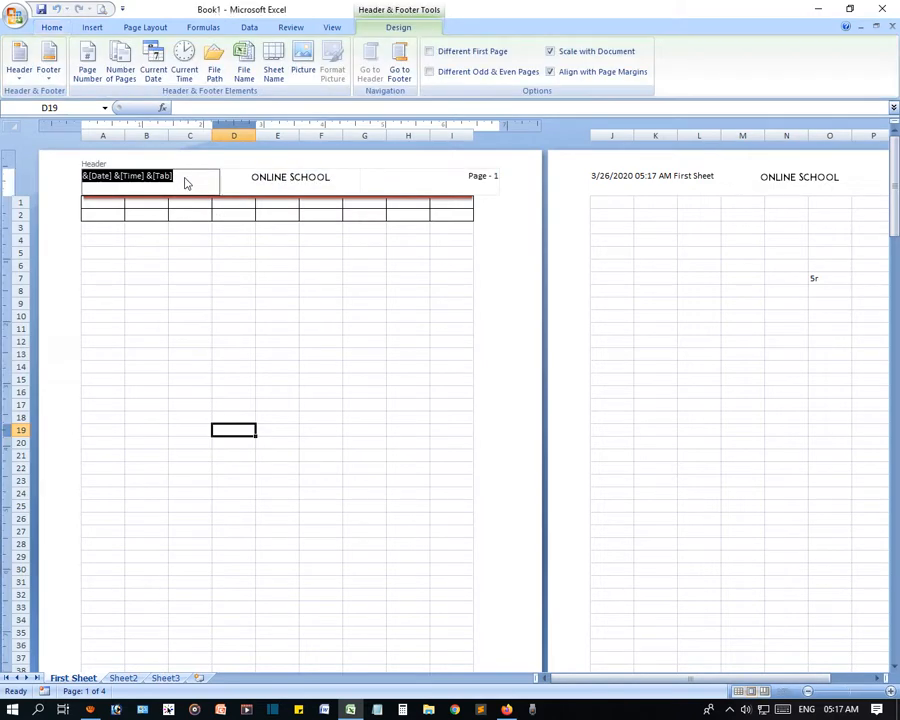
{"action": "left_click", "coordinate": [185, 178]}
{"action": "left_click_drag", "start_coordinate": [185, 178], "coordinate": [84, 177]}
{"action": "key", "text": "Delete"}
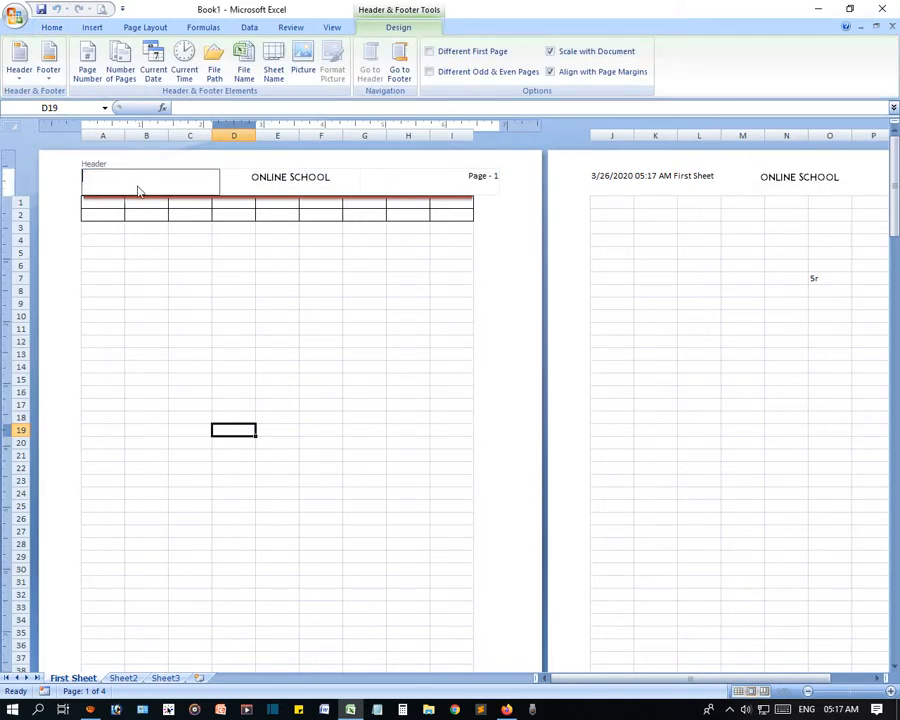
{"action": "left_click", "coordinate": [245, 70]}
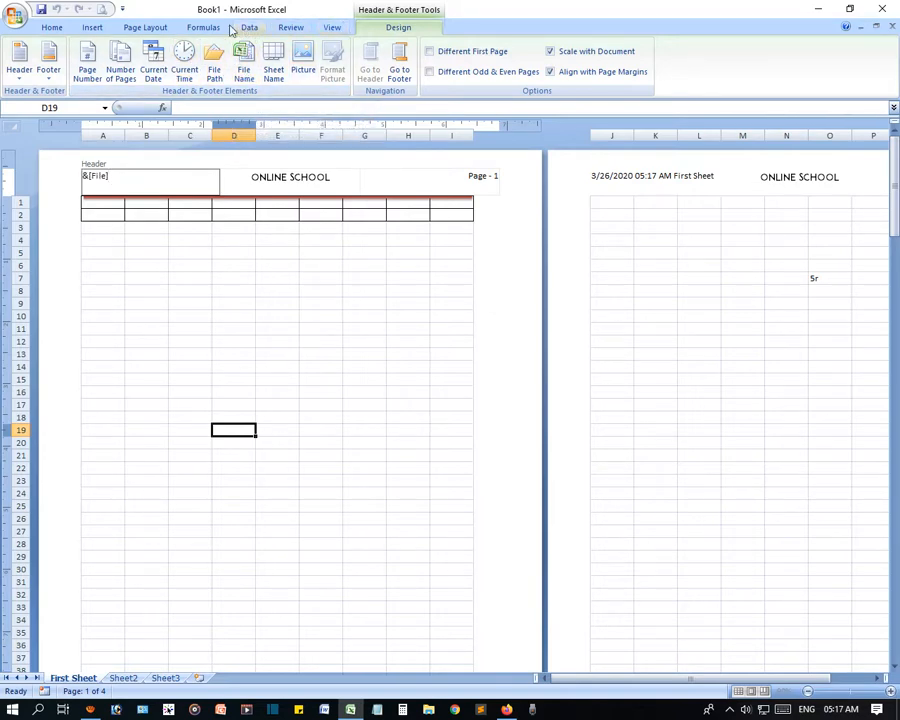
{"action": "left_click", "coordinate": [174, 293]}
- Replace the file name in the left header section with the green leaves picture
{"action": "left_click", "coordinate": [104, 175]}
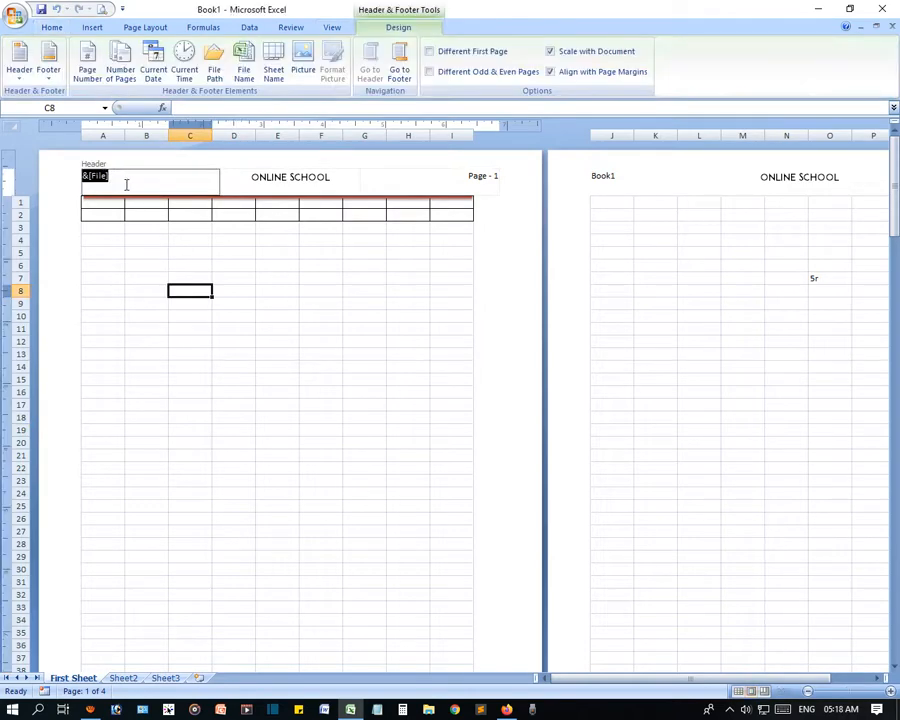
{"action": "key", "text": "Delete"}
{"action": "left_click", "coordinate": [302, 64]}
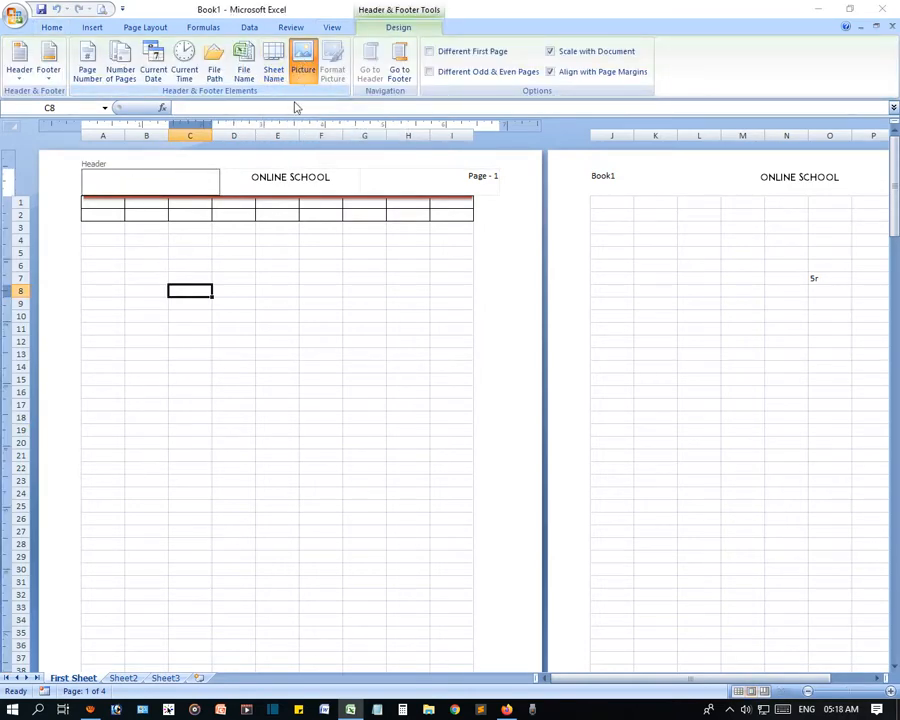
{"action": "double_click", "coordinate": [785, 265]}
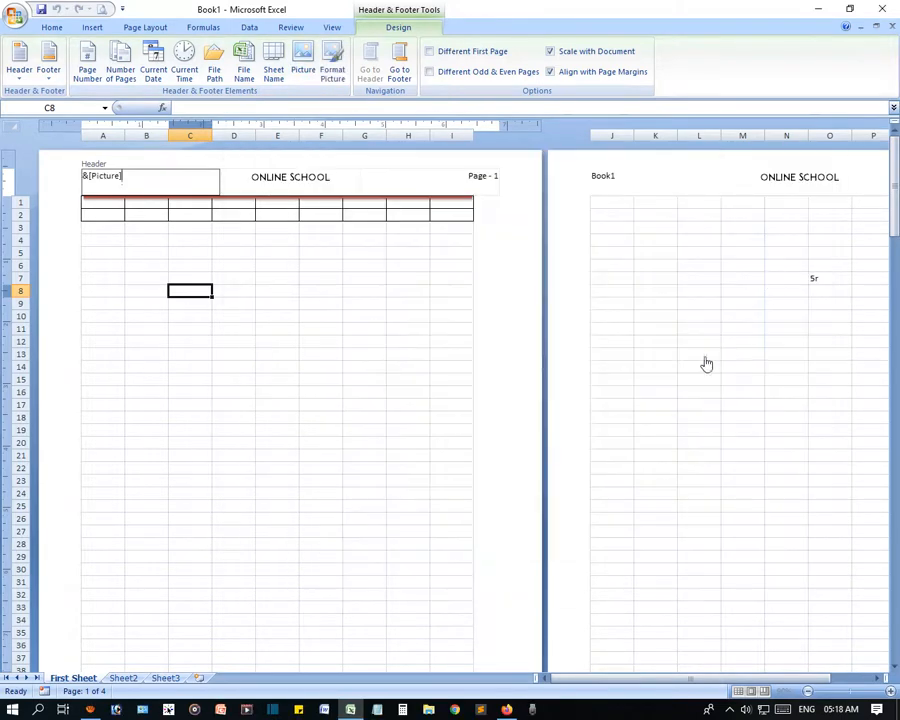
{"action": "left_click", "coordinate": [265, 304]}
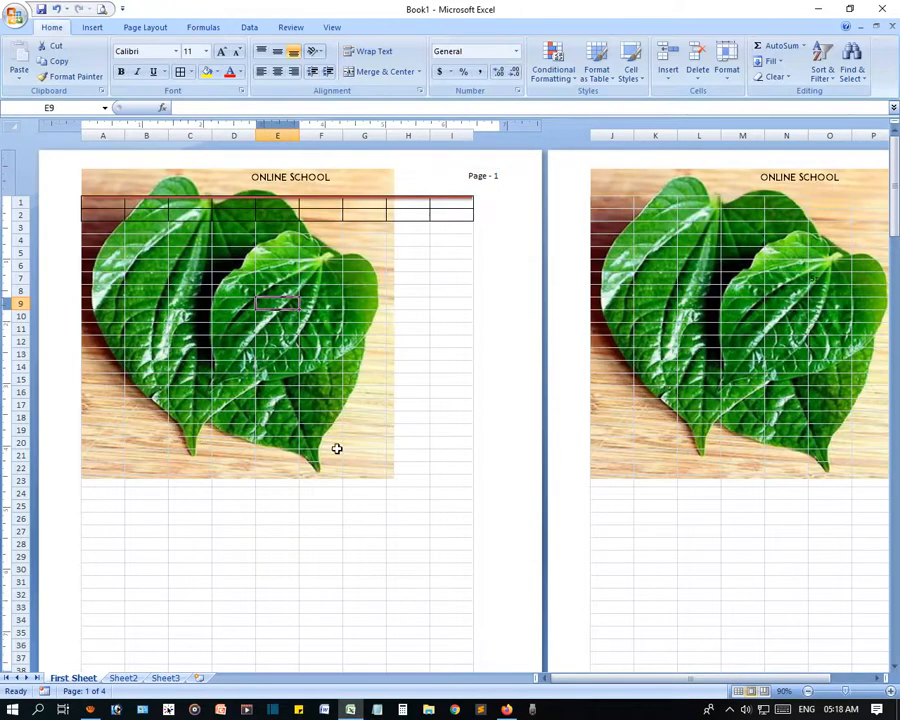
- Clear cell O7 and delete the picture field from the left header section
{"action": "left_click", "coordinate": [235, 270]}
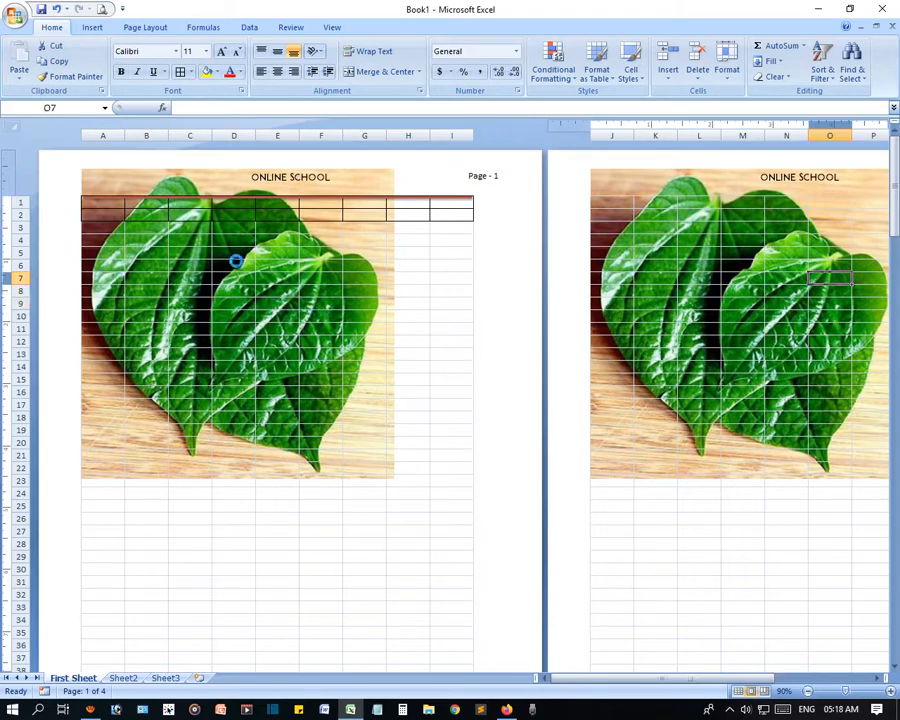
{"action": "left_click", "coordinate": [290, 540]}
{"action": "left_click", "coordinate": [253, 185]}
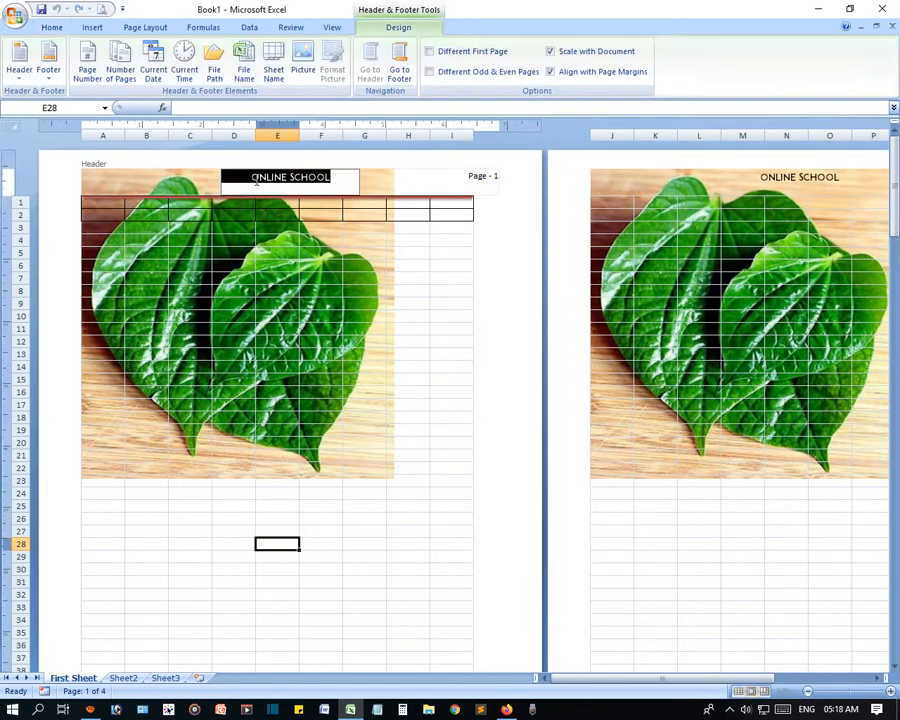
{"action": "left_click", "coordinate": [149, 186]}
{"action": "key", "text": "Delete"}
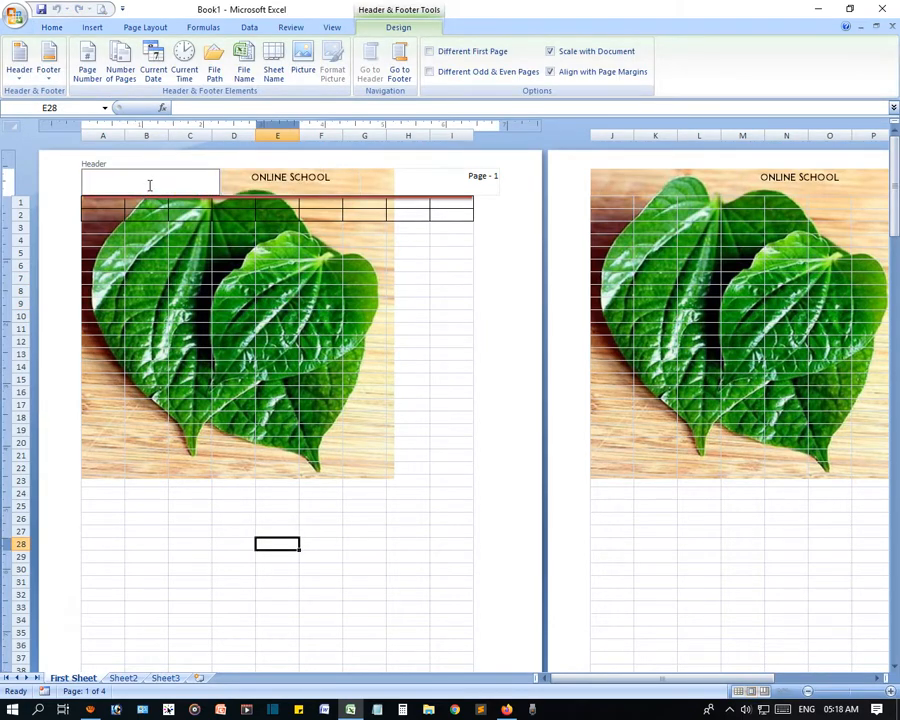
{"action": "left_click", "coordinate": [235, 560]}
- Go from the header to the footer and insert the page number field in its left section
{"action": "left_click", "coordinate": [186, 180]}
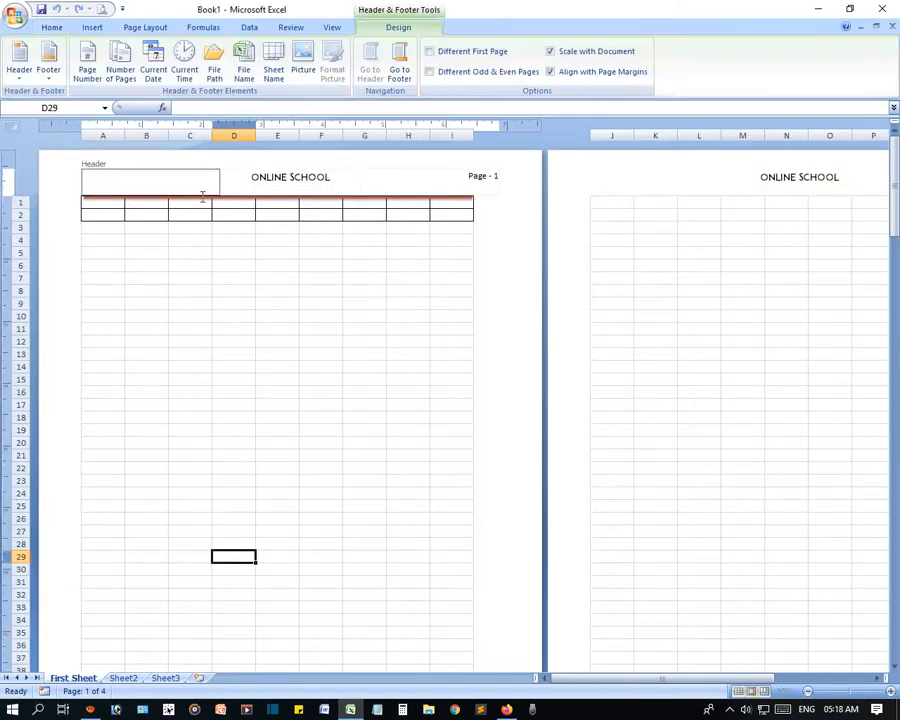
{"action": "left_click", "coordinate": [399, 70]}
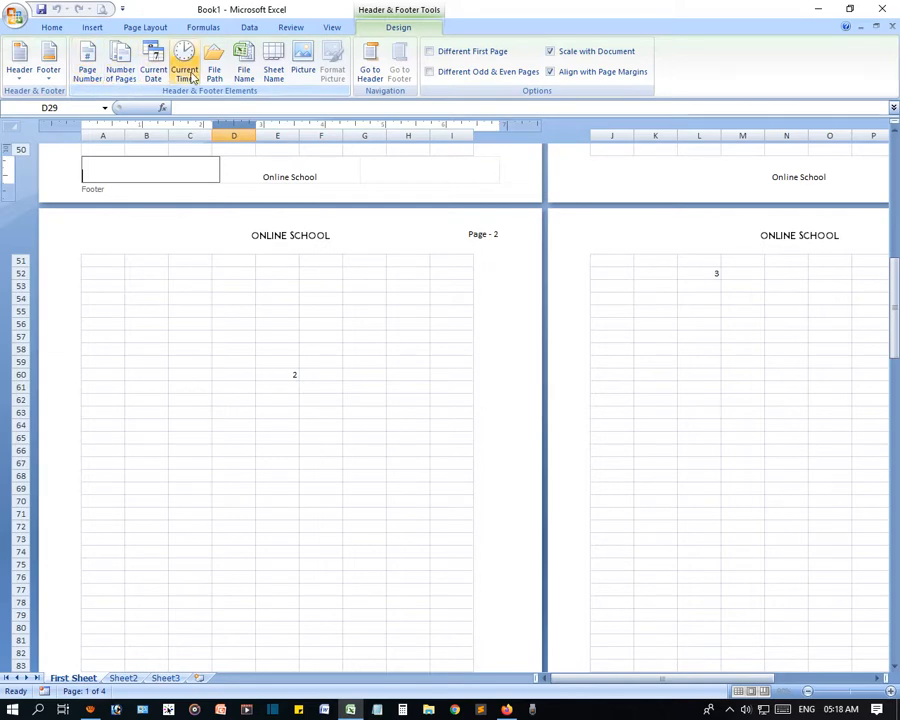
{"action": "left_click", "coordinate": [88, 72]}
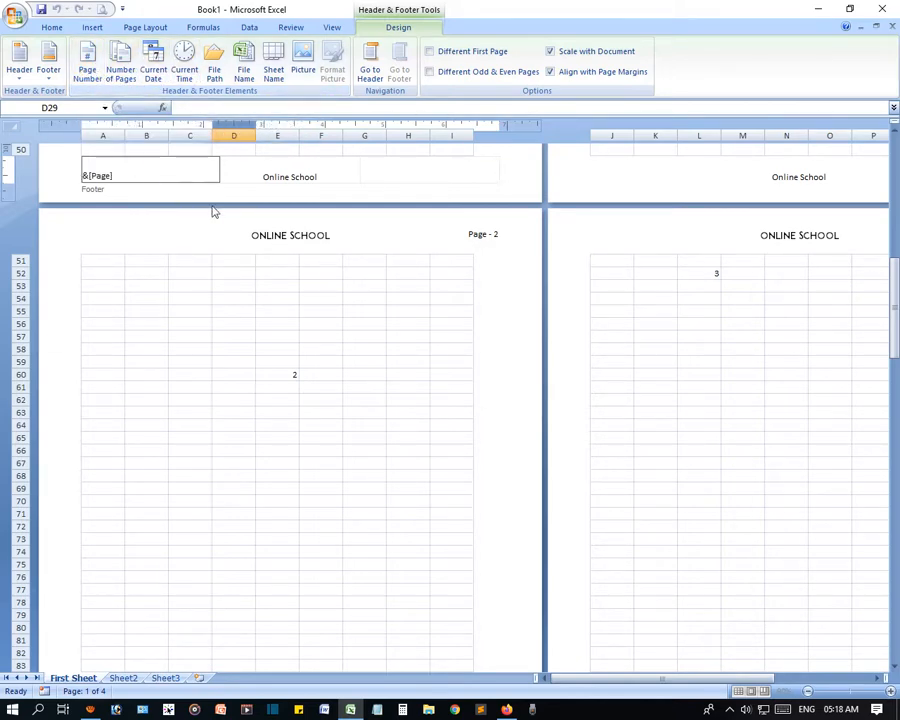
{"action": "left_click", "coordinate": [267, 375]}
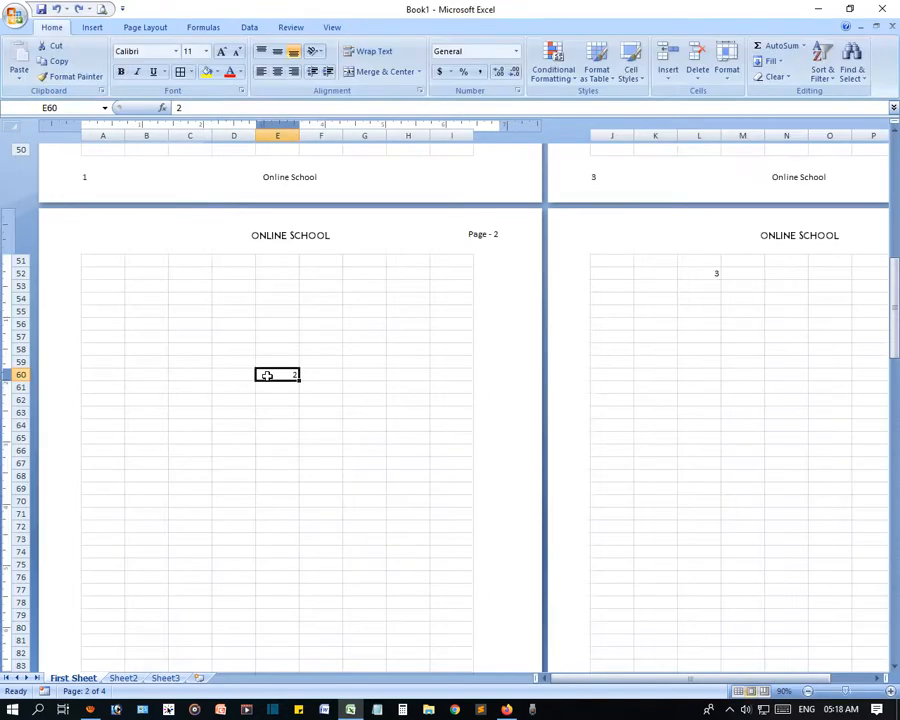
- Replace the page number field in the footer's left section with the number of pages field
{"action": "left_click", "coordinate": [151, 182]}
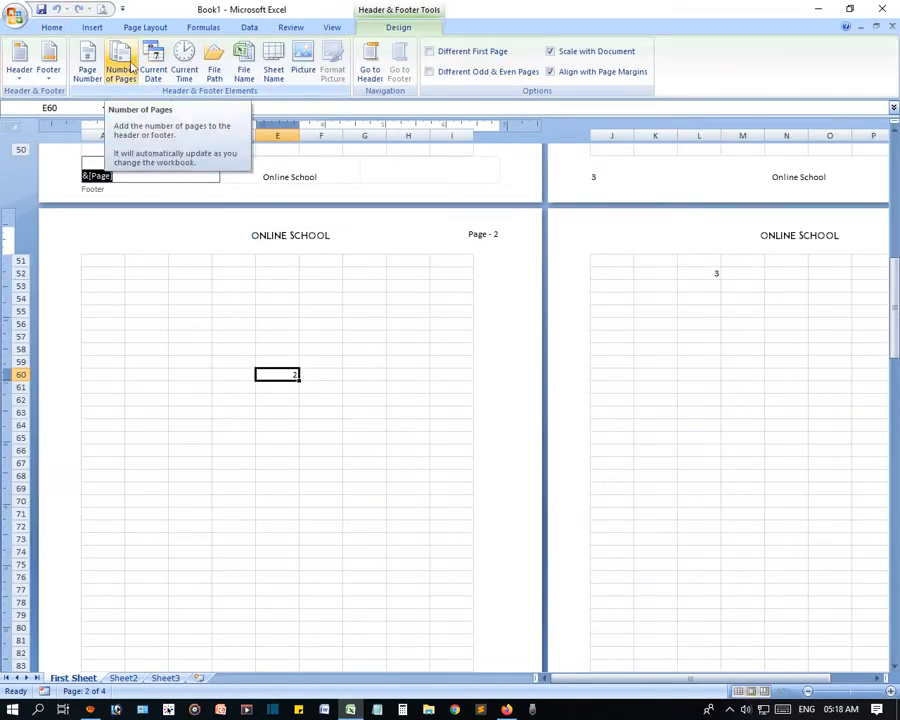
{"action": "left_click", "coordinate": [130, 66]}
{"action": "left_click", "coordinate": [205, 399]}
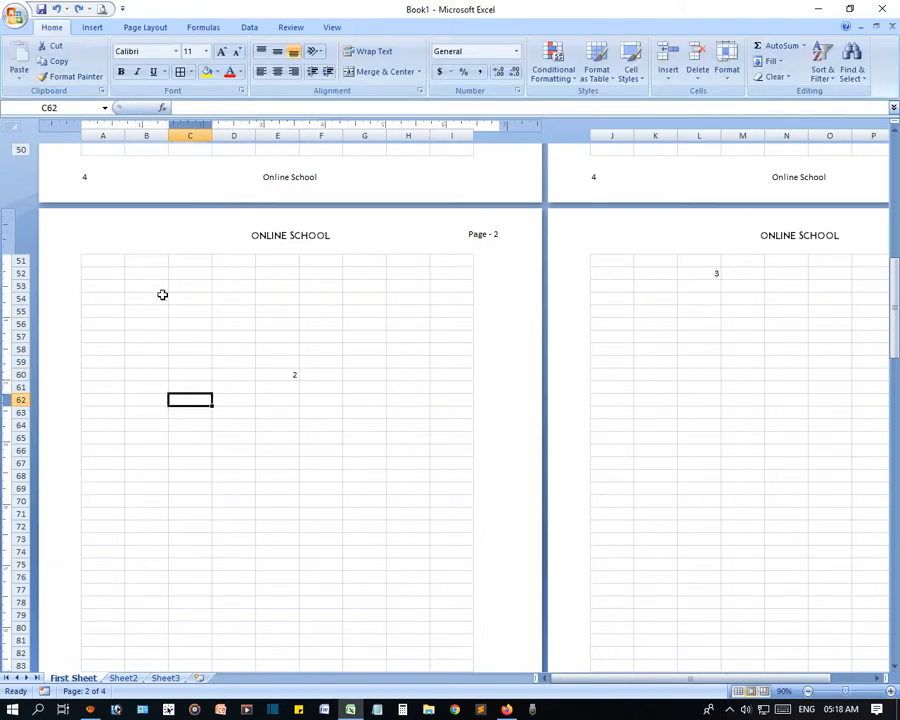
- Replace the number of pages field in the left footer section with the page number and number of pages fields, separated by a slash
{"action": "scroll", "coordinate": [162, 294], "scroll_direction": "up", "scroll_amount": 1}
{"action": "left_click", "coordinate": [110, 223]}
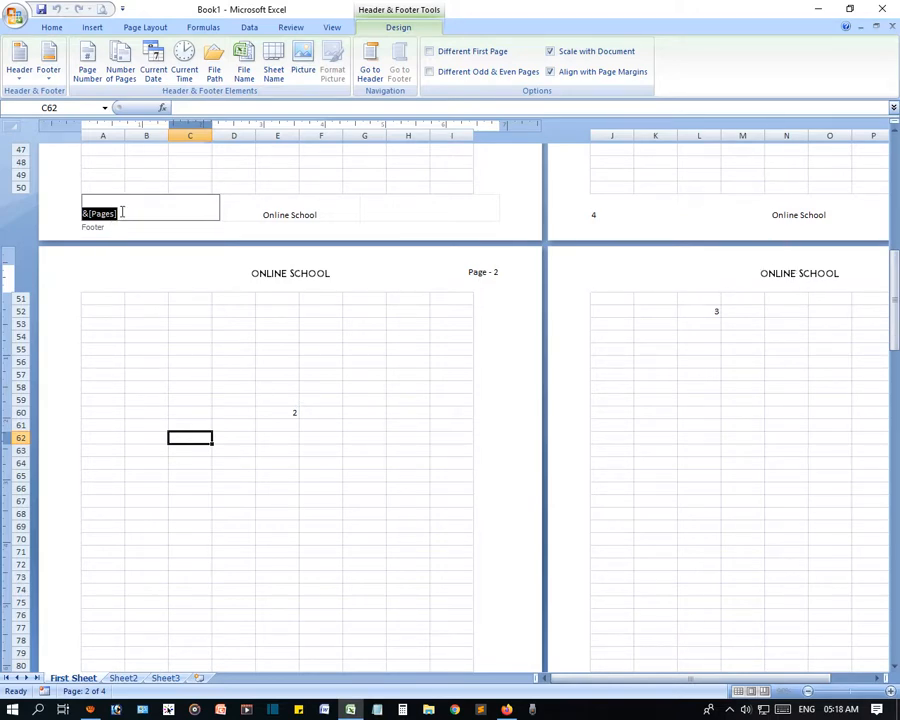
{"action": "key", "text": "Delete"}
{"action": "left_click", "coordinate": [88, 64]}
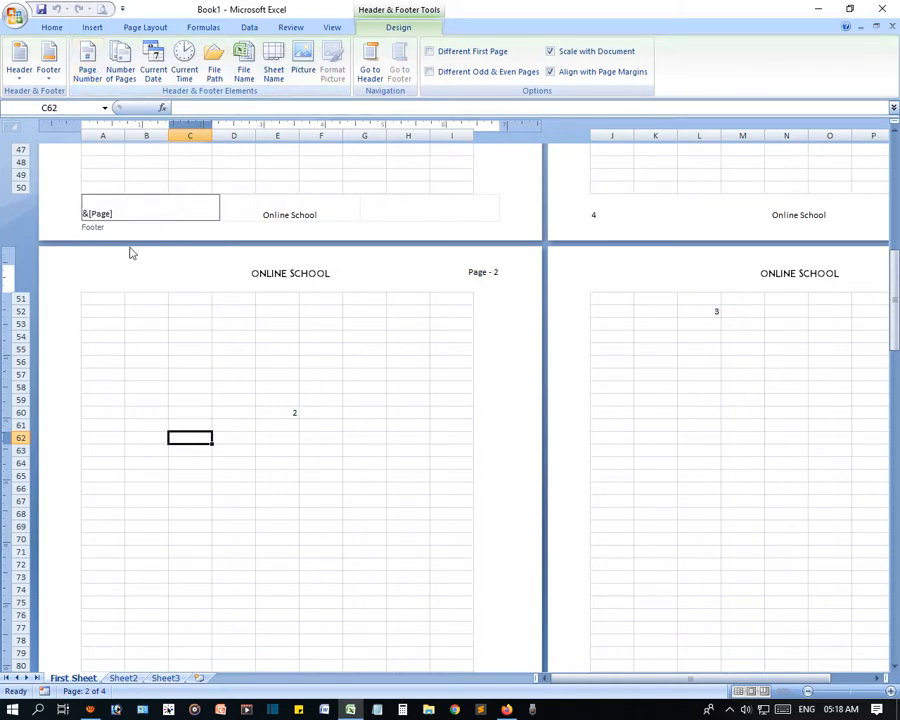
{"action": "left_click", "coordinate": [120, 64]}
{"action": "left_click", "coordinate": [187, 354]}
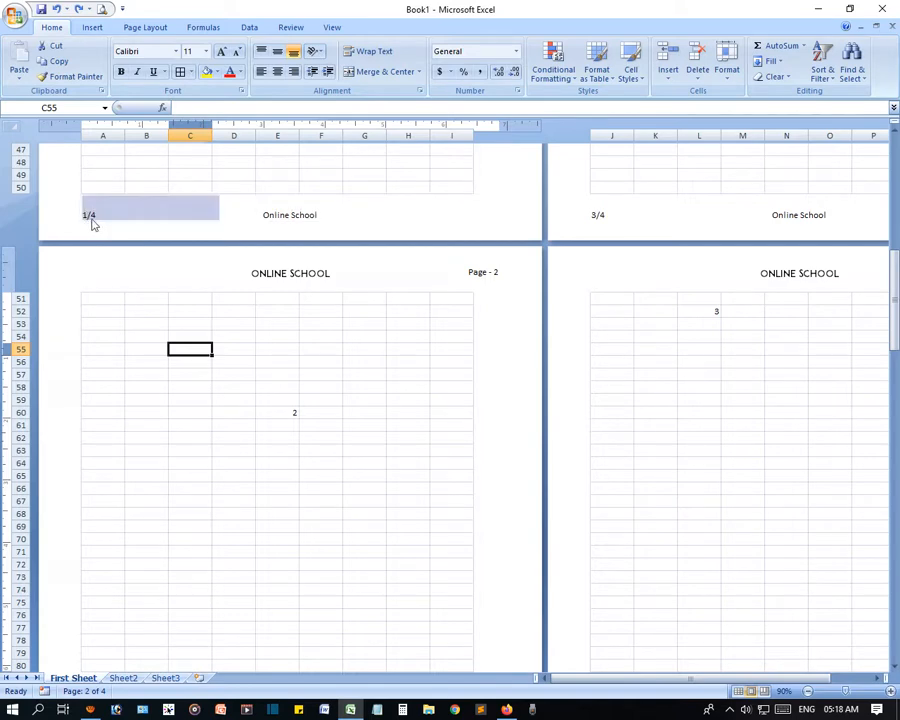
- Add "Page: " before the page number field in the left footer section and replace the slash with "of"
{"action": "scroll", "coordinate": [145, 212], "scroll_direction": "up", "scroll_amount": 8}
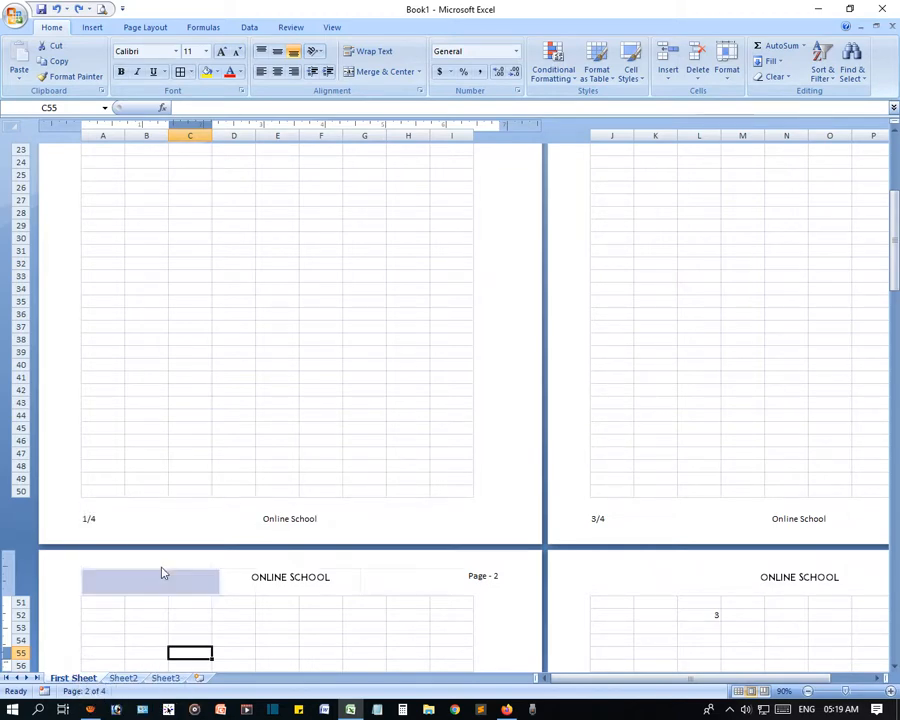
{"action": "left_click", "coordinate": [100, 518]}
{"action": "left_click", "coordinate": [111, 517]}
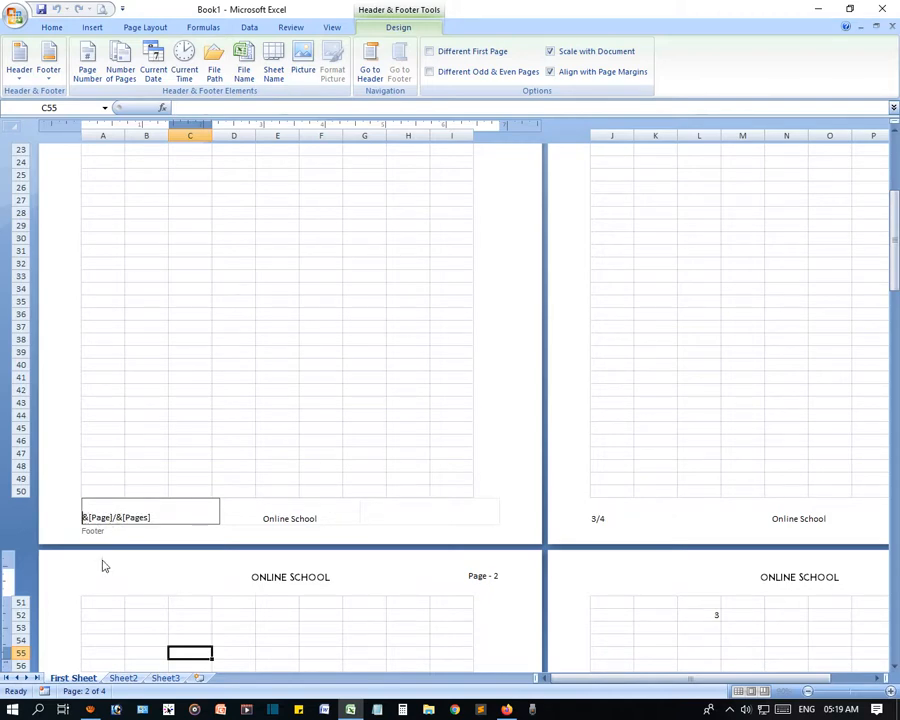
{"action": "type", "text": "Page"}
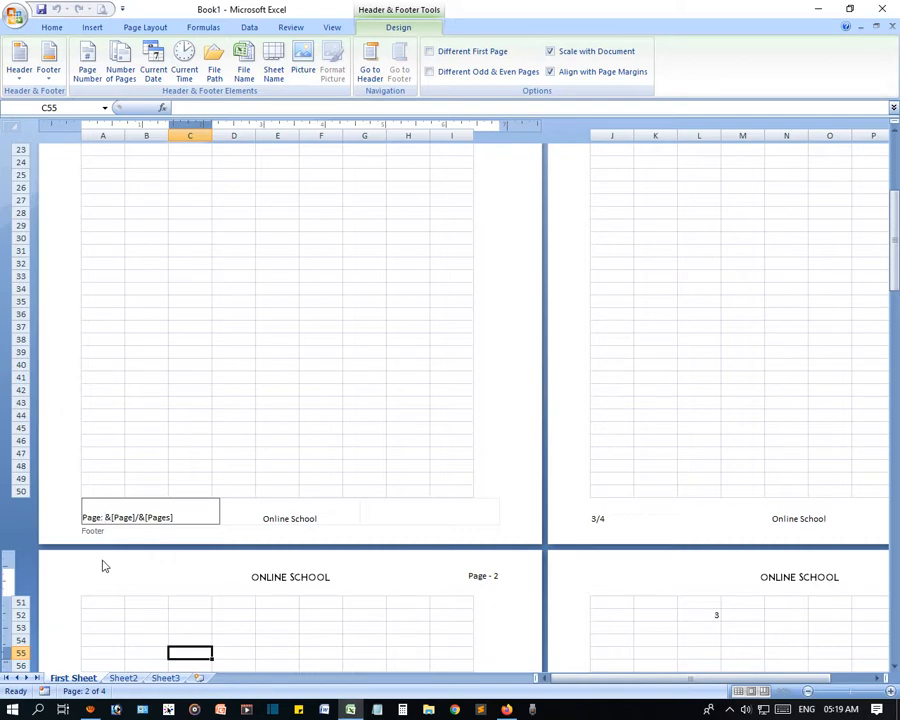
{"action": "left_click", "coordinate": [143, 523]}
{"action": "key", "text": "BackSpace"}
{"action": "type", "text": "of"}
{"action": "left_click", "coordinate": [264, 430]}
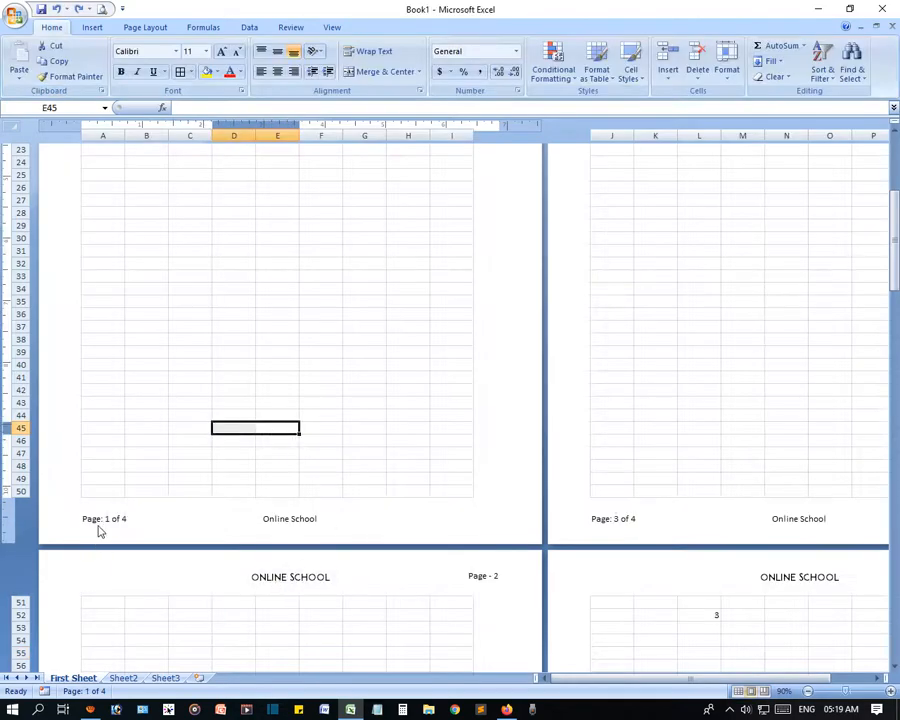
- Insert the current date and current time fields in the footer's right section and check the page in the print preview
{"action": "scroll", "coordinate": [458, 524], "scroll_direction": "down", "scroll_amount": 10}
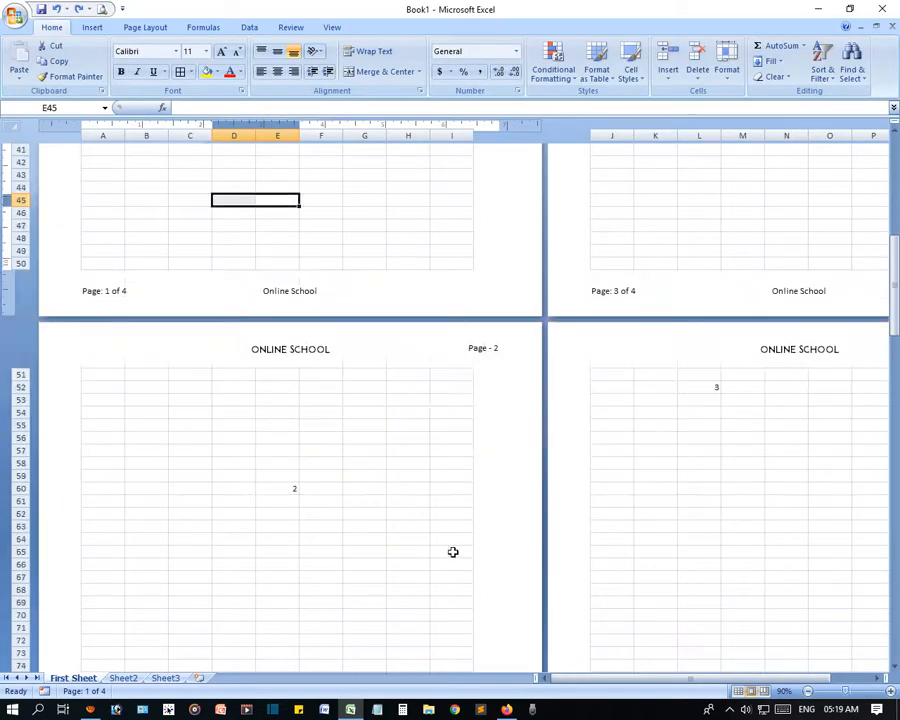
{"action": "scroll", "coordinate": [394, 581], "scroll_direction": "up", "scroll_amount": 6}
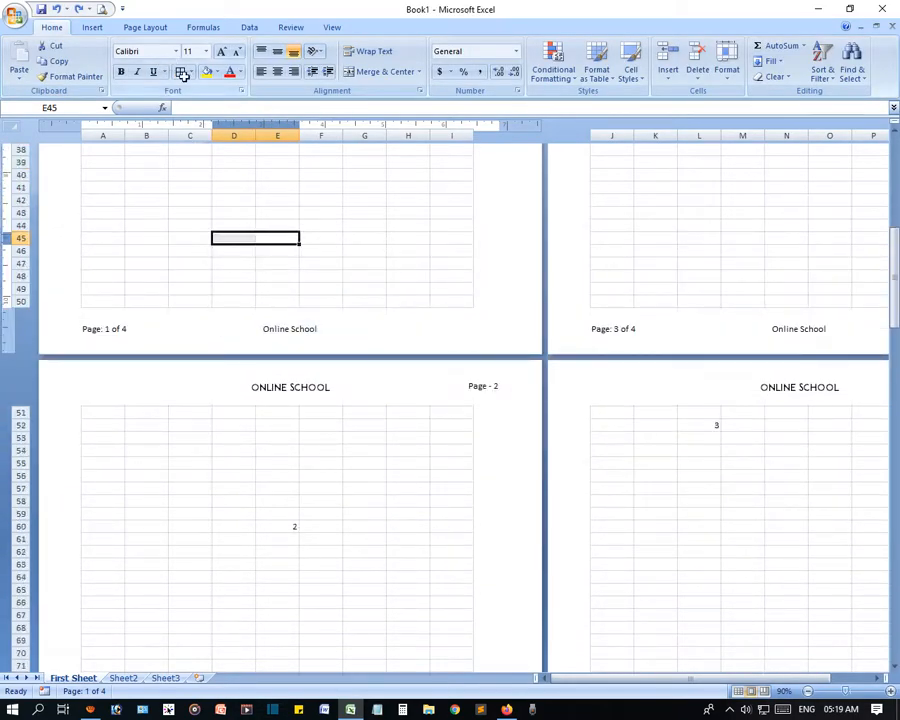
{"action": "scroll", "coordinate": [329, 286], "scroll_direction": "up", "scroll_amount": 12}
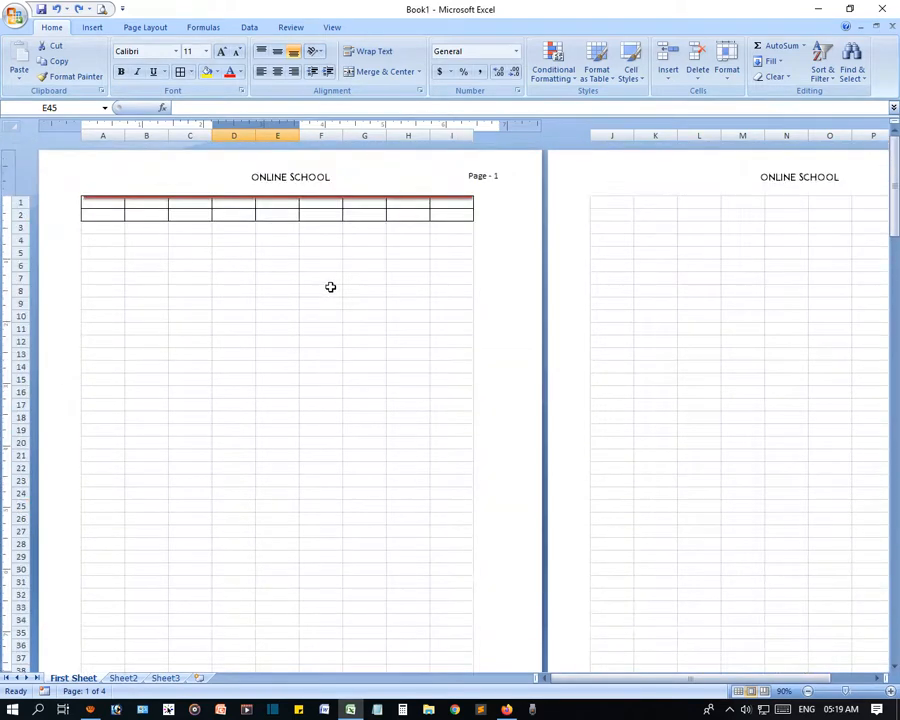
{"action": "scroll", "coordinate": [307, 436], "scroll_direction": "down", "scroll_amount": 6}
{"action": "scroll", "coordinate": [307, 436], "scroll_direction": "down", "scroll_amount": 2}
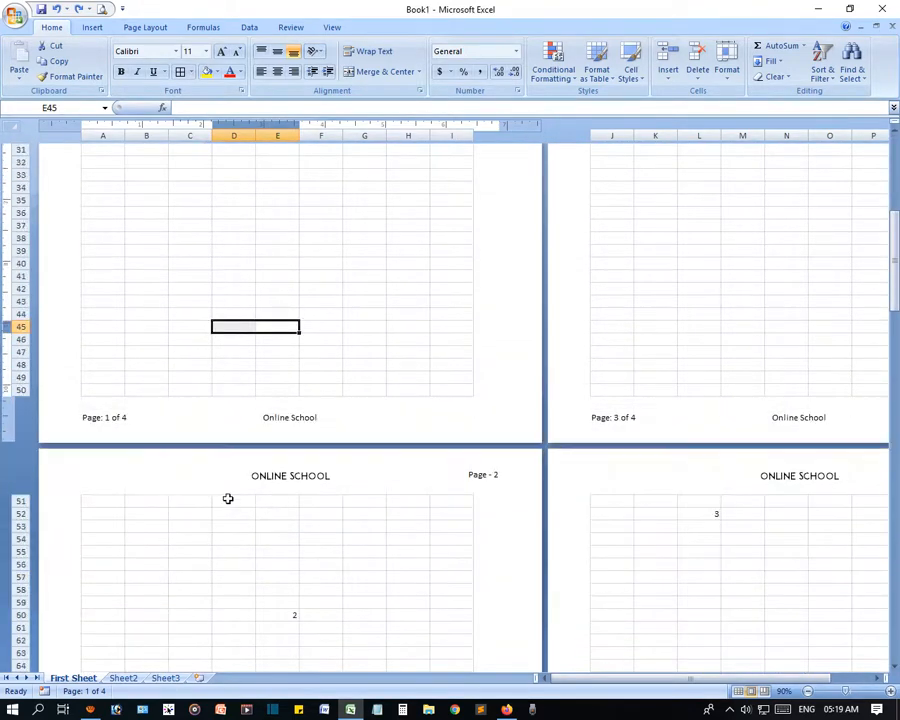
{"action": "left_click", "coordinate": [467, 415]}
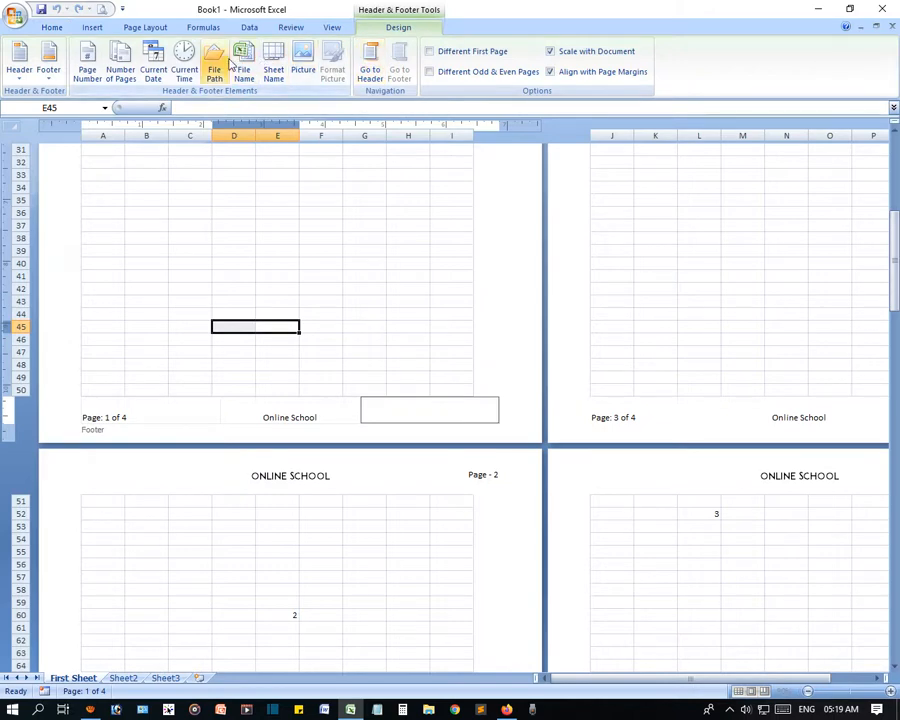
{"action": "left_click", "coordinate": [155, 62]}
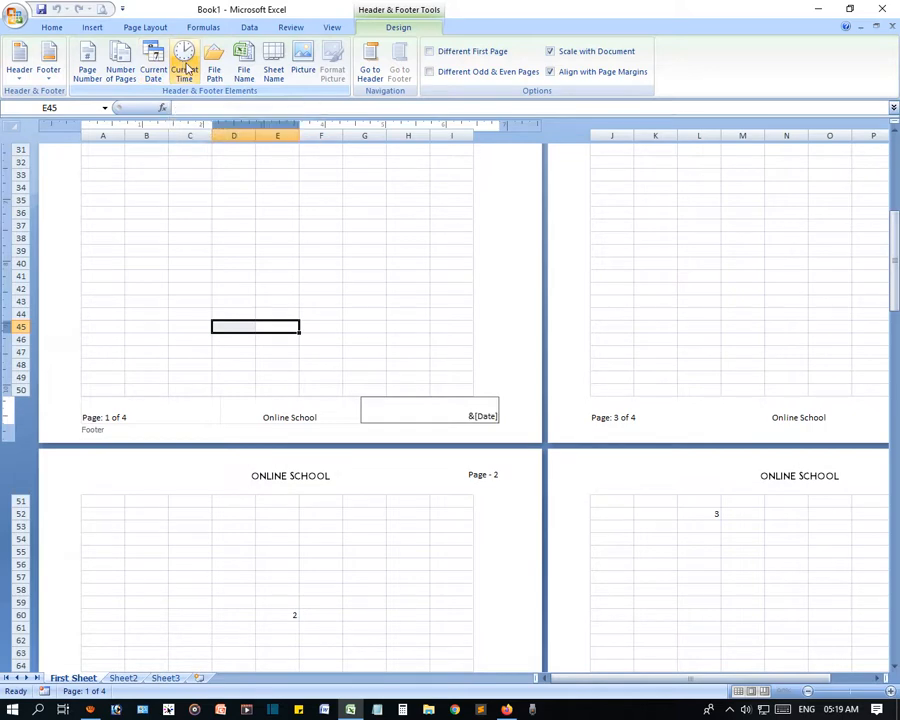
{"action": "left_click", "coordinate": [190, 68]}
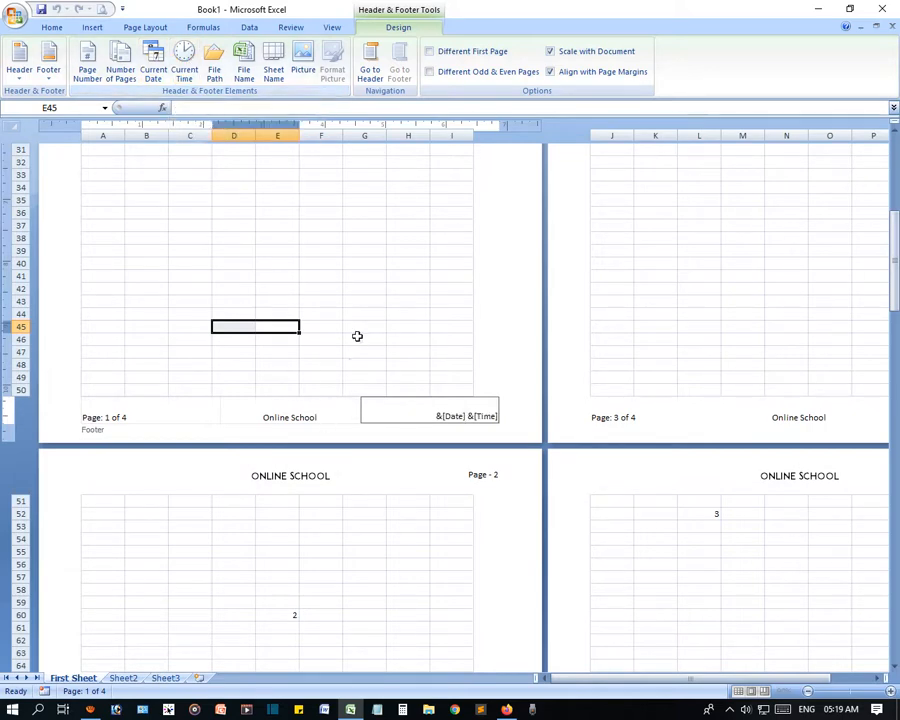
{"action": "left_click", "coordinate": [358, 300]}
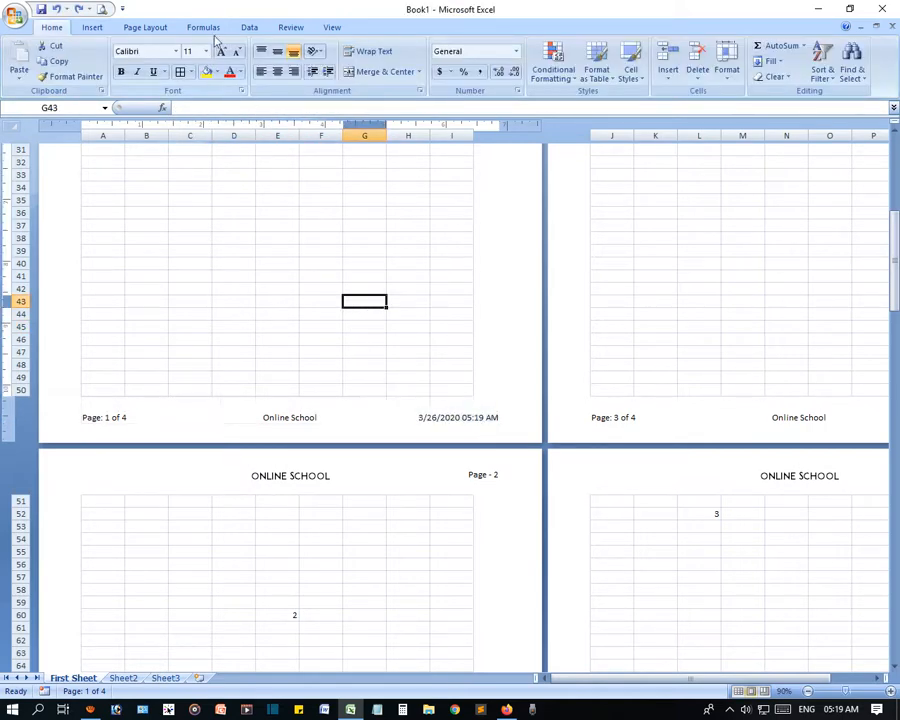
{"action": "left_click", "coordinate": [101, 9]}
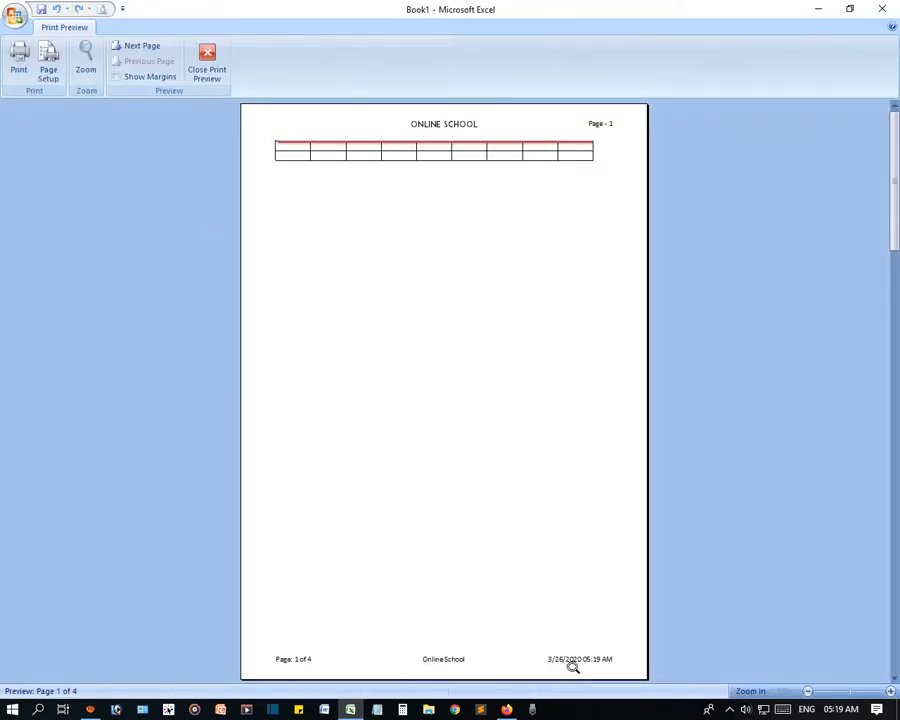
{"action": "left_click", "coordinate": [204, 57]}
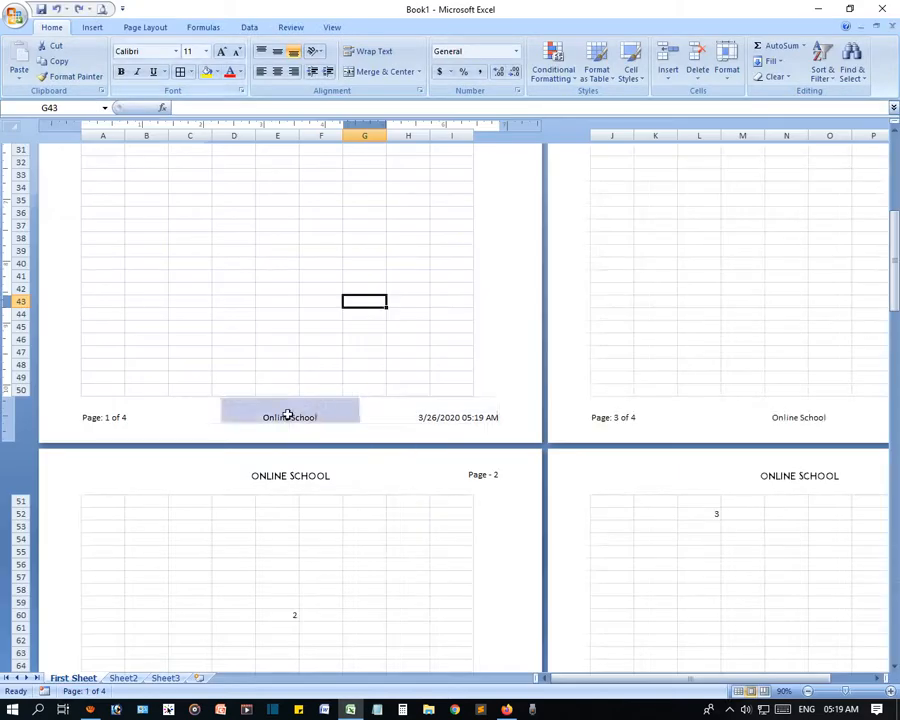
- Replace the "Online School" text in the footer's center section with "Bogura, Bangladesh"
{"action": "left_click", "coordinate": [286, 413]}
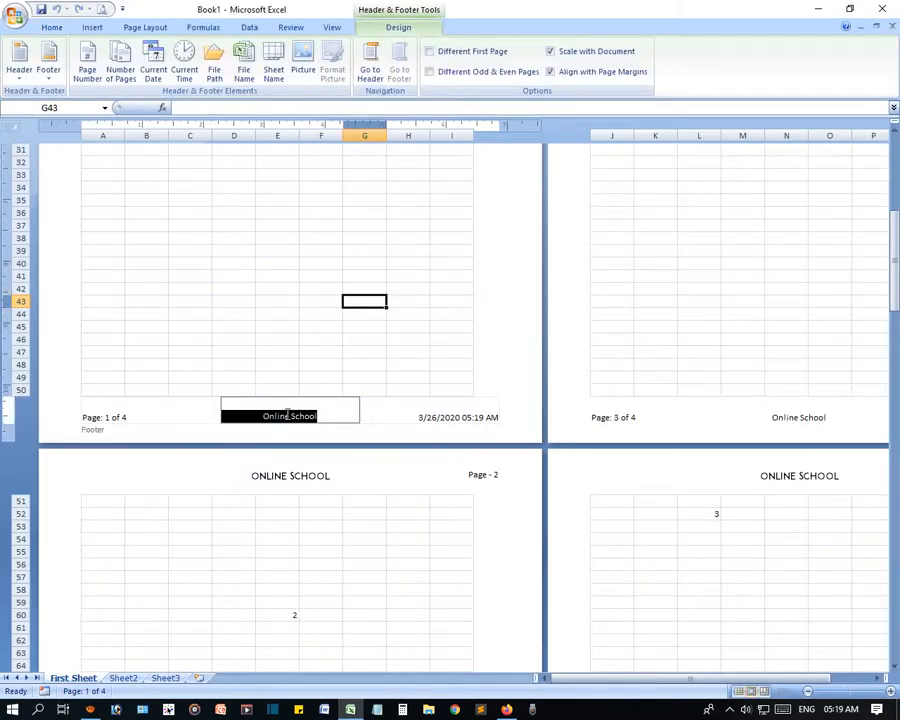
{"action": "type", "text": "Engura, Ba"}
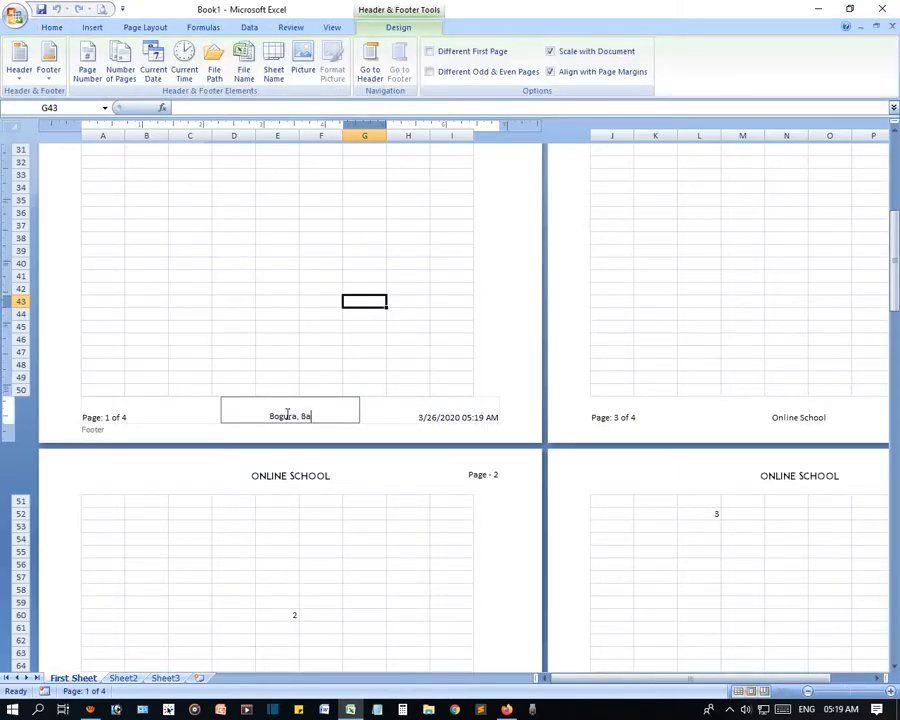
{"action": "type", "text": "ngladesh"}
{"action": "left_click", "coordinate": [262, 326]}
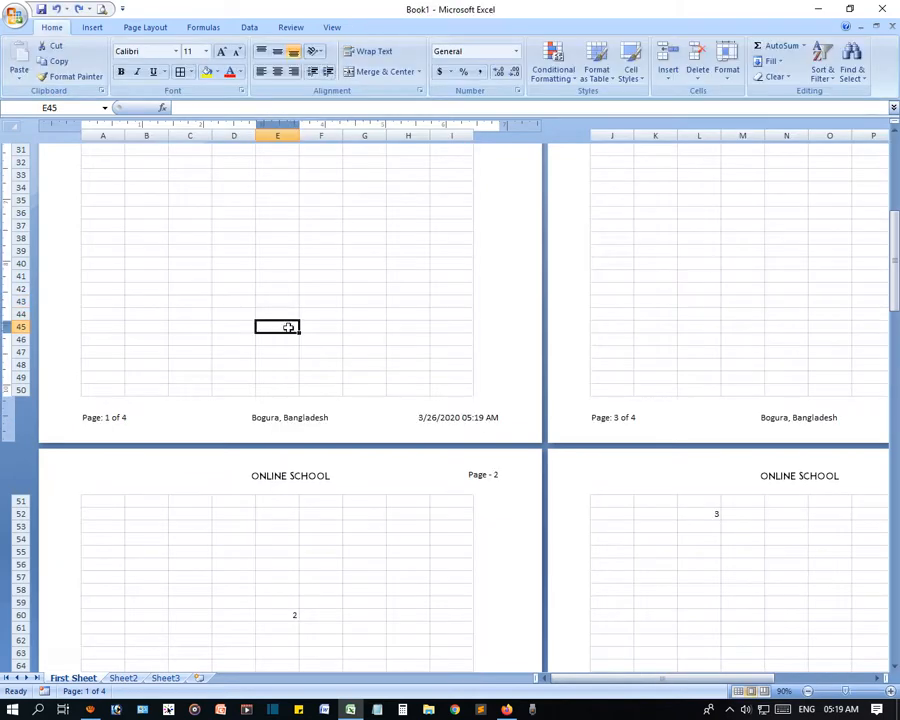
- Examine the header and footer of the first page in the print preview, zooming in and back out
{"action": "left_click", "coordinate": [90, 9]}
{"action": "left_click", "coordinate": [102, 9]}
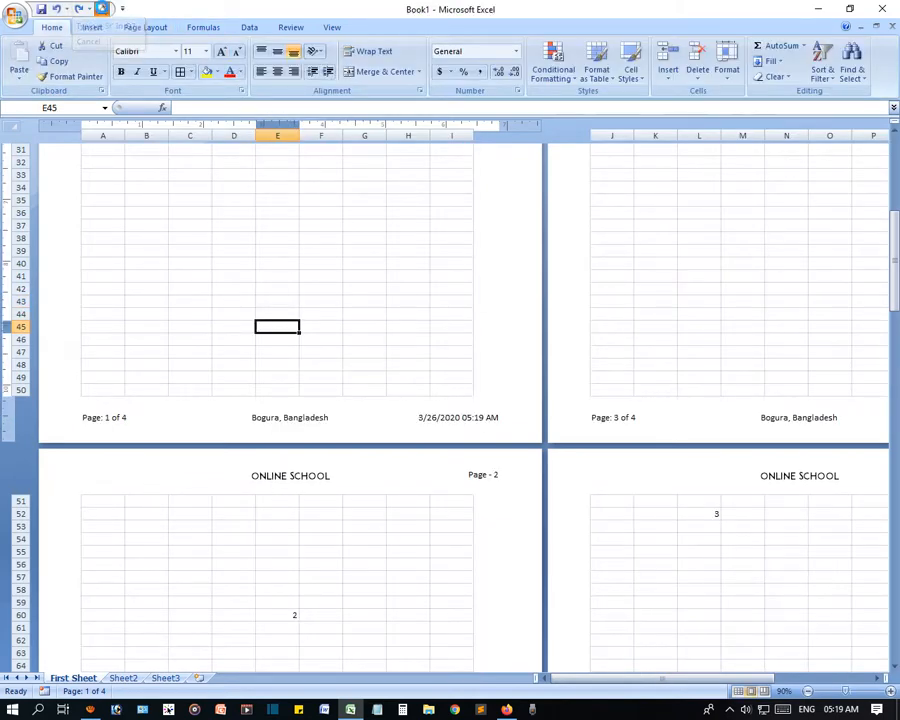
{"action": "left_click", "coordinate": [102, 9]}
{"action": "left_click", "coordinate": [456, 514]}
{"action": "scroll", "coordinate": [432, 399], "scroll_direction": "up", "scroll_amount": 3}
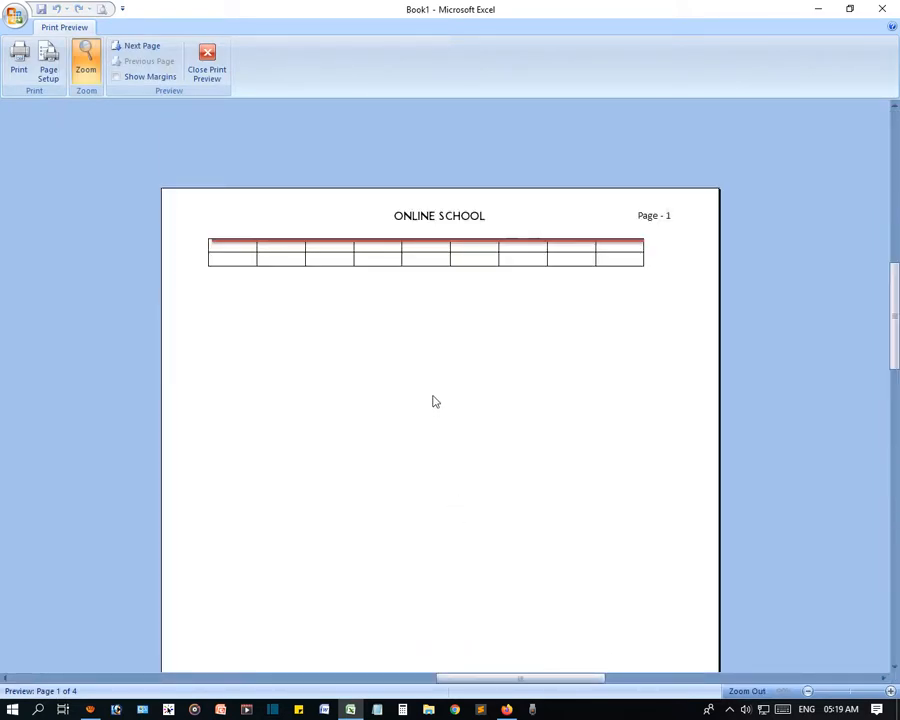
{"action": "scroll", "coordinate": [432, 405], "scroll_direction": "down", "scroll_amount": 6}
{"action": "scroll", "coordinate": [440, 420], "scroll_direction": "up", "scroll_amount": 3}
{"action": "scroll", "coordinate": [450, 405], "scroll_direction": "up", "scroll_amount": 3}
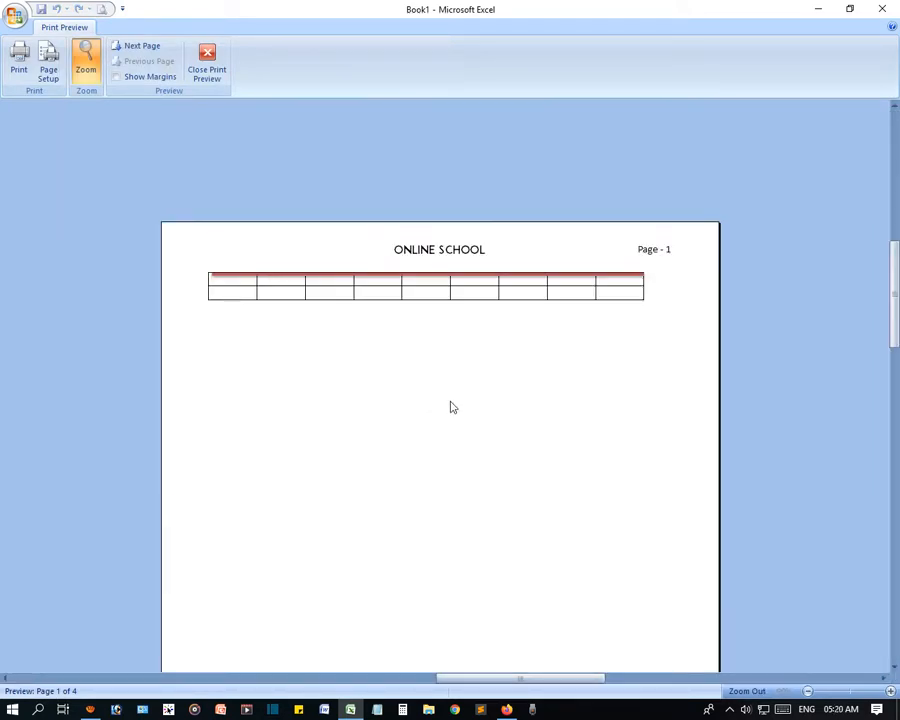
{"action": "left_click", "coordinate": [233, 262]}
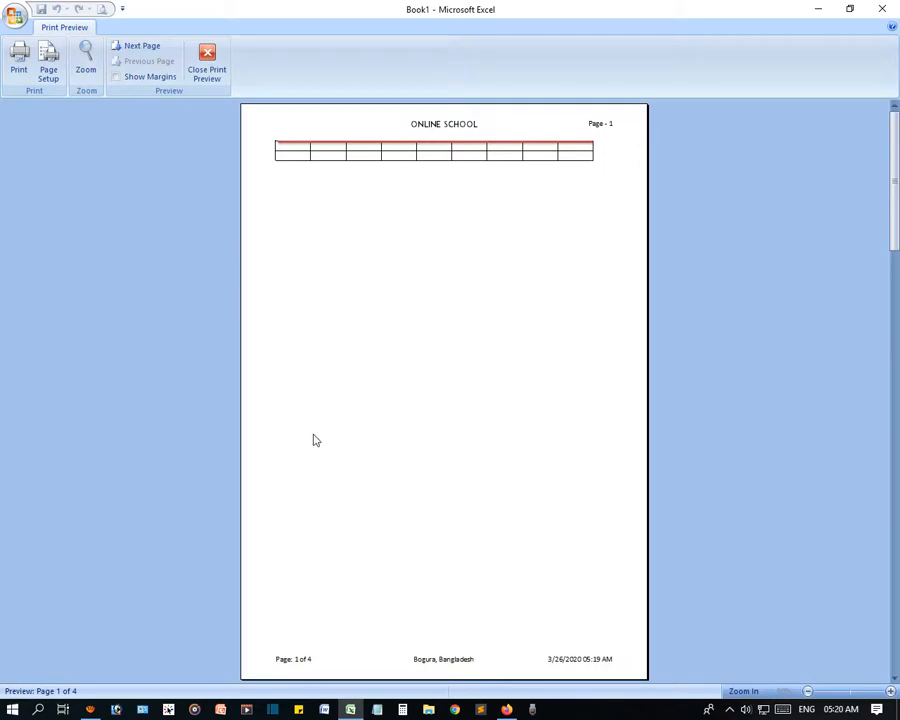
{"action": "left_click", "coordinate": [222, 63]}
- Insert the sheet name field in the left section of the header
{"action": "scroll", "coordinate": [203, 347], "scroll_direction": "up", "scroll_amount": 10}
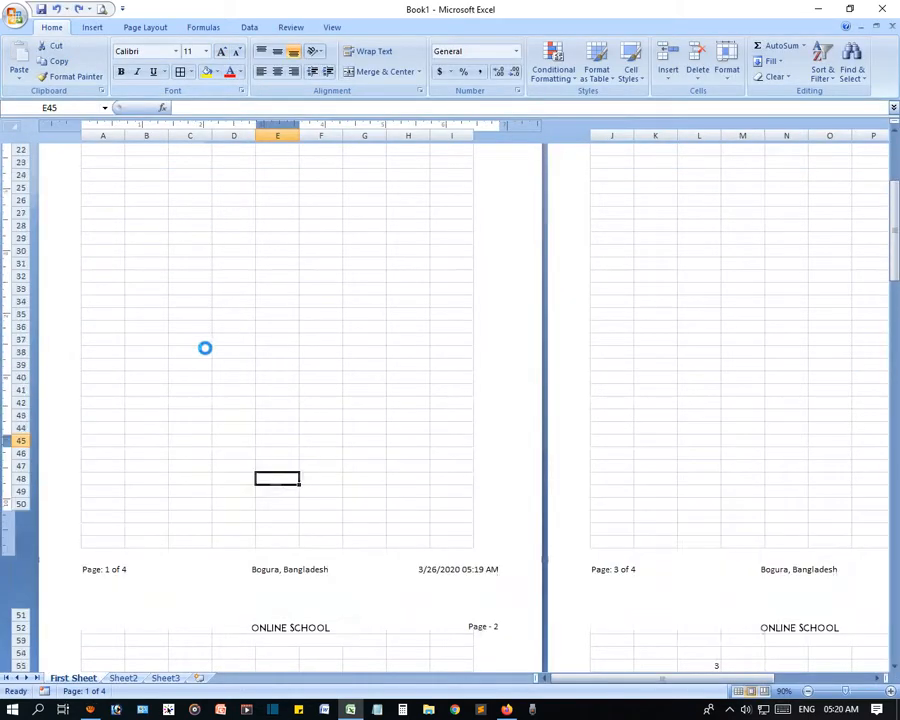
{"action": "left_click", "coordinate": [118, 177]}
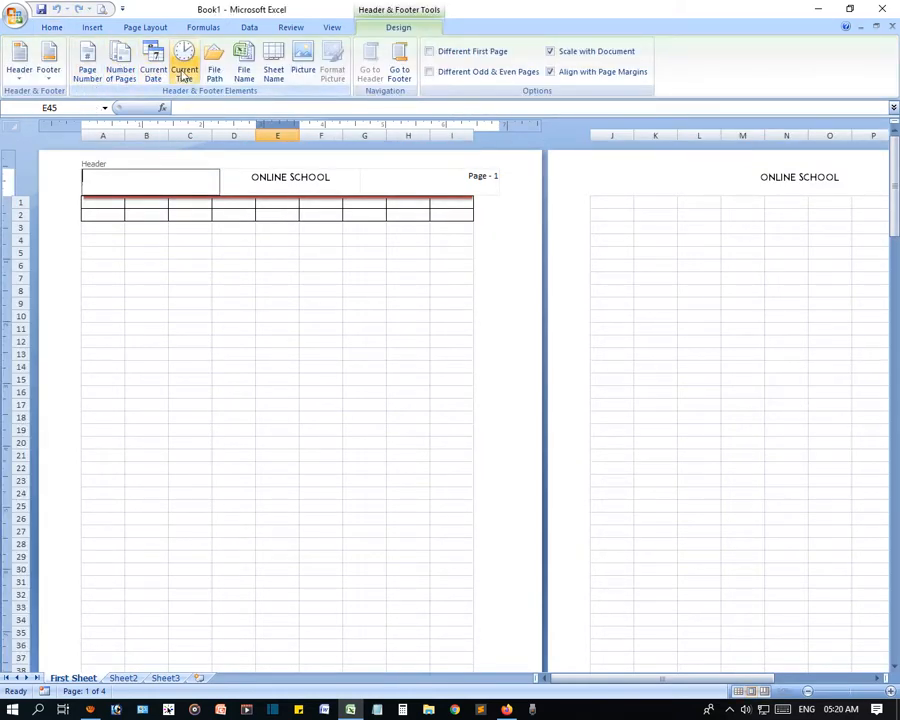
{"action": "left_click", "coordinate": [273, 70]}
{"action": "left_click", "coordinate": [233, 331]}
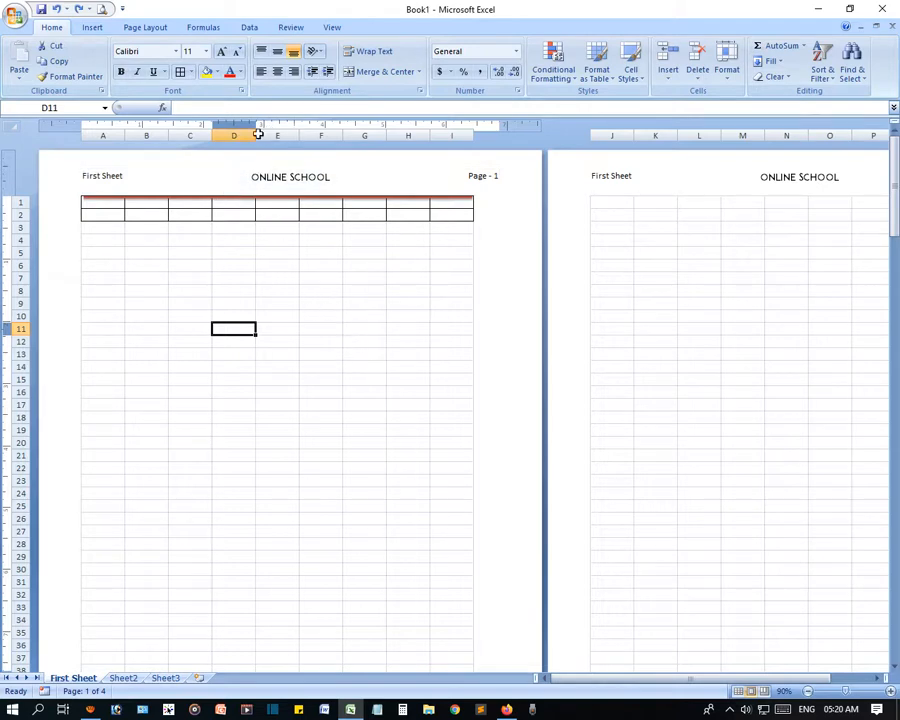
- Open the header's center and right sections and go to the footer to review its fields
{"action": "left_click", "coordinate": [91, 28]}
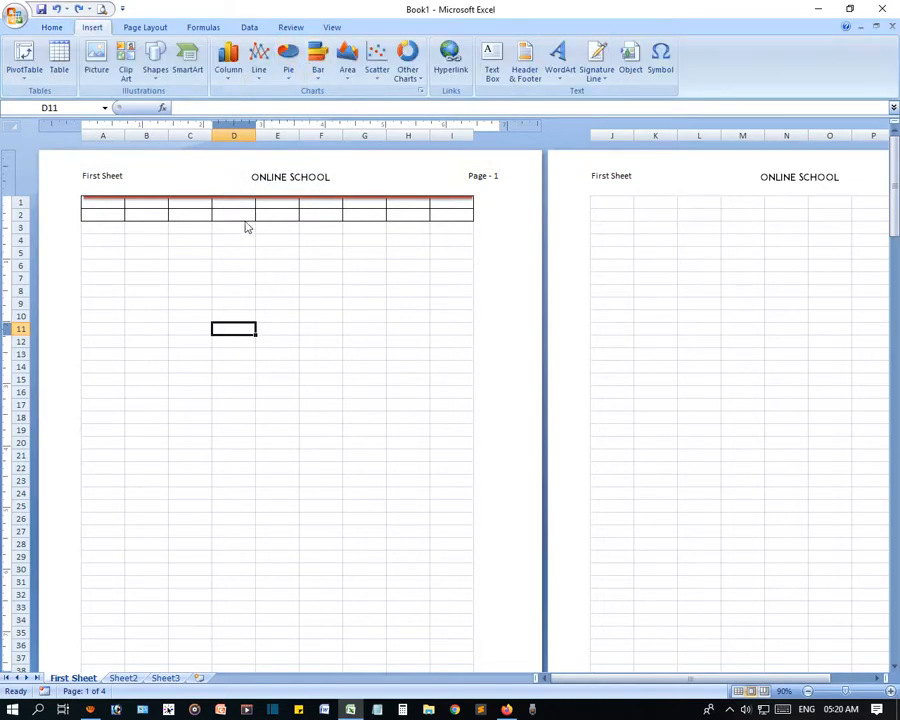
{"action": "left_click", "coordinate": [295, 176]}
{"action": "left_click", "coordinate": [423, 188]}
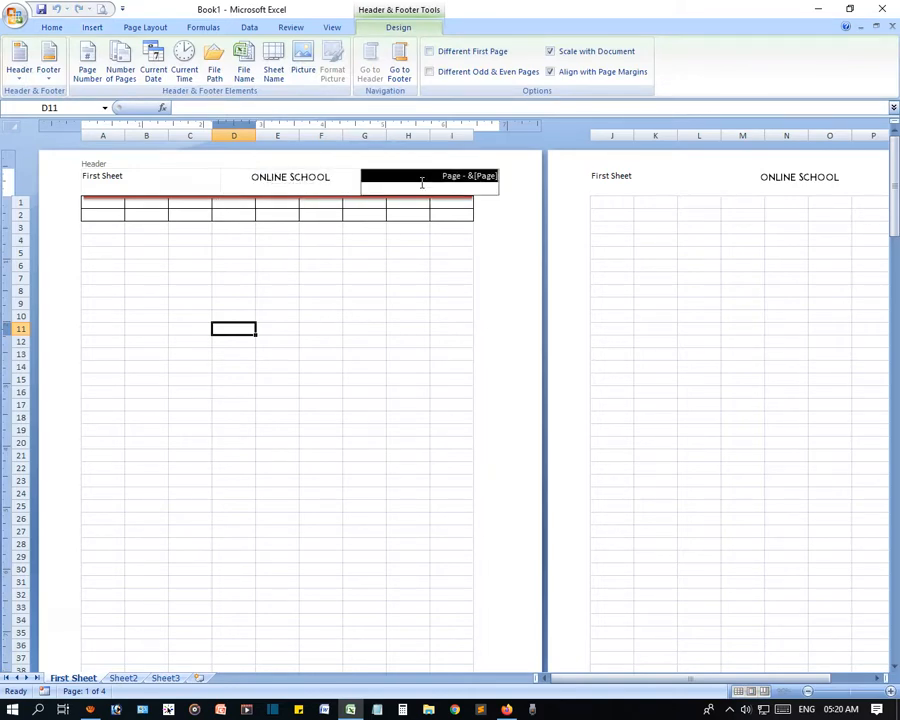
{"action": "left_click", "coordinate": [400, 68]}
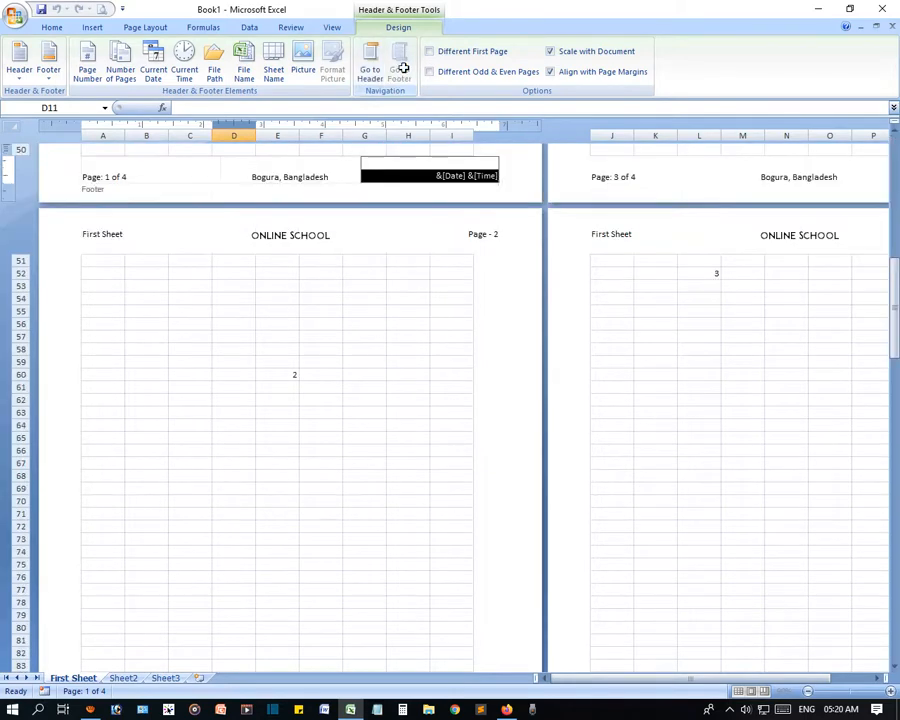
{"action": "left_click", "coordinate": [326, 287]}
- Look over the left, center and right header sections on the first page and the footer below it
{"action": "scroll", "coordinate": [328, 287], "scroll_direction": "up", "scroll_amount": 10}
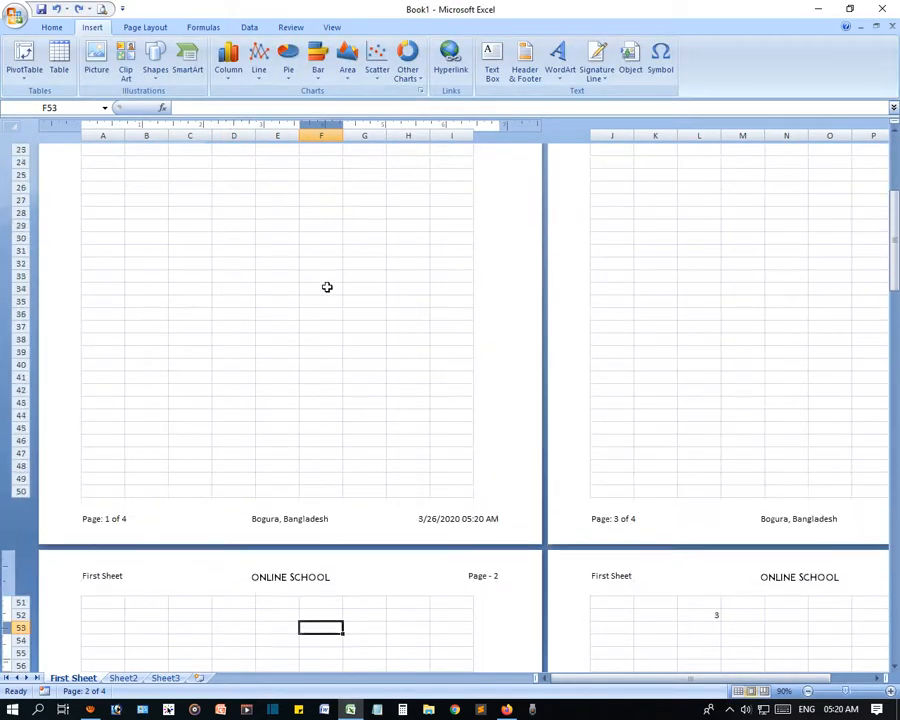
{"action": "scroll", "coordinate": [329, 287], "scroll_direction": "up", "scroll_amount": 4}
{"action": "left_click", "coordinate": [344, 184]}
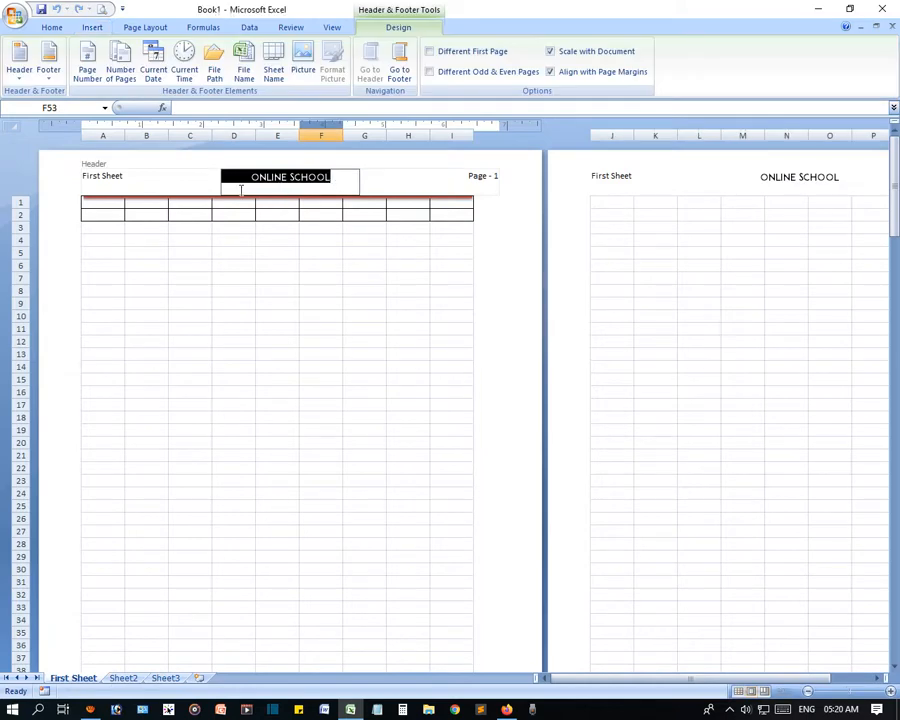
{"action": "left_click", "coordinate": [238, 187]}
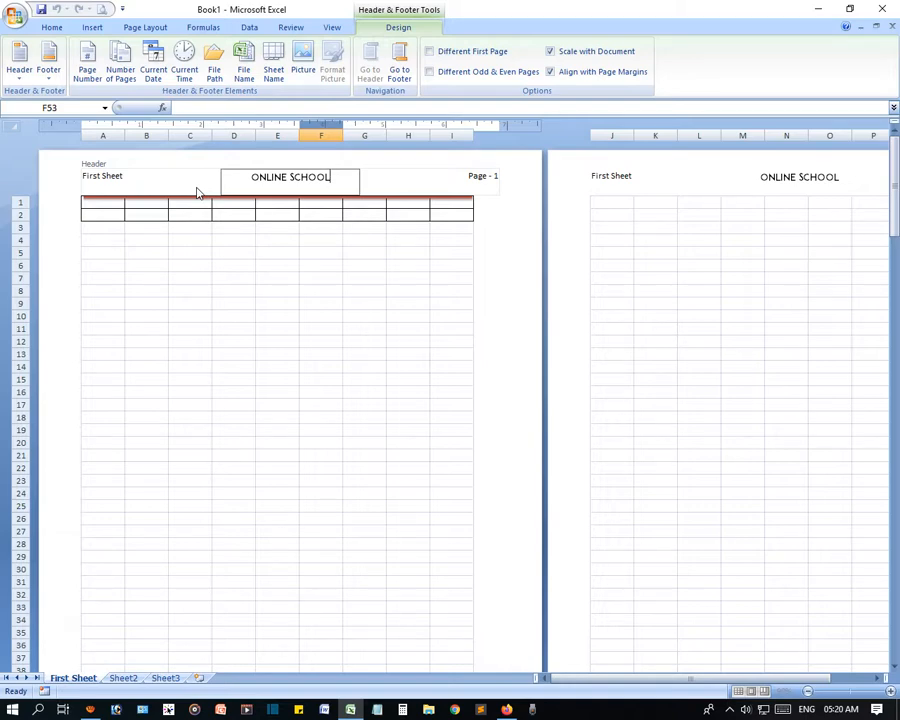
{"action": "left_click", "coordinate": [195, 188]}
{"action": "left_click", "coordinate": [300, 188]}
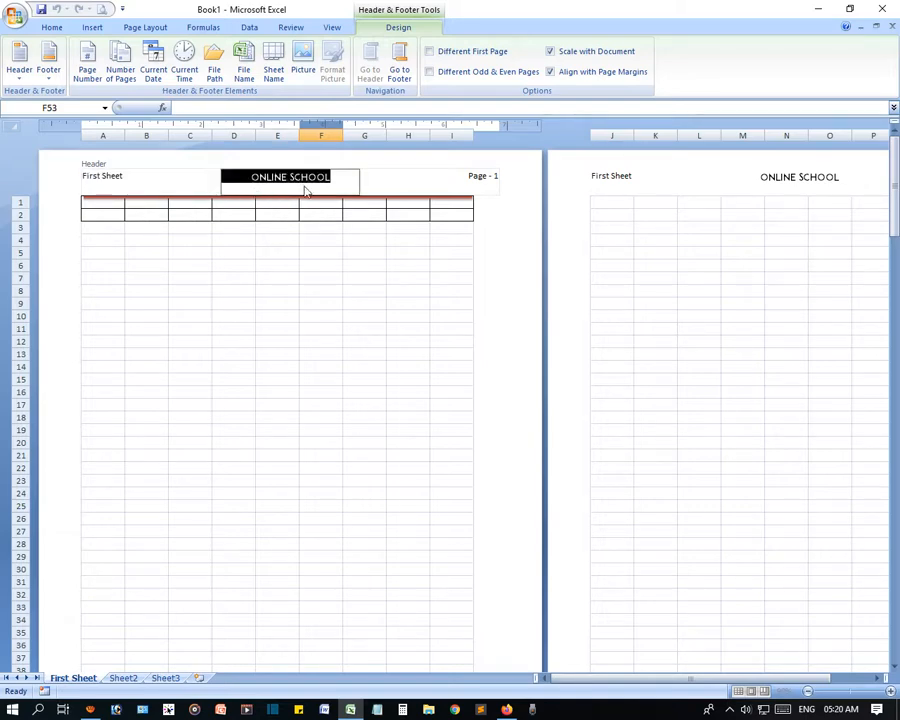
{"action": "left_click", "coordinate": [416, 177]}
{"action": "left_click", "coordinate": [406, 276]}
{"action": "left_click", "coordinate": [338, 210]}
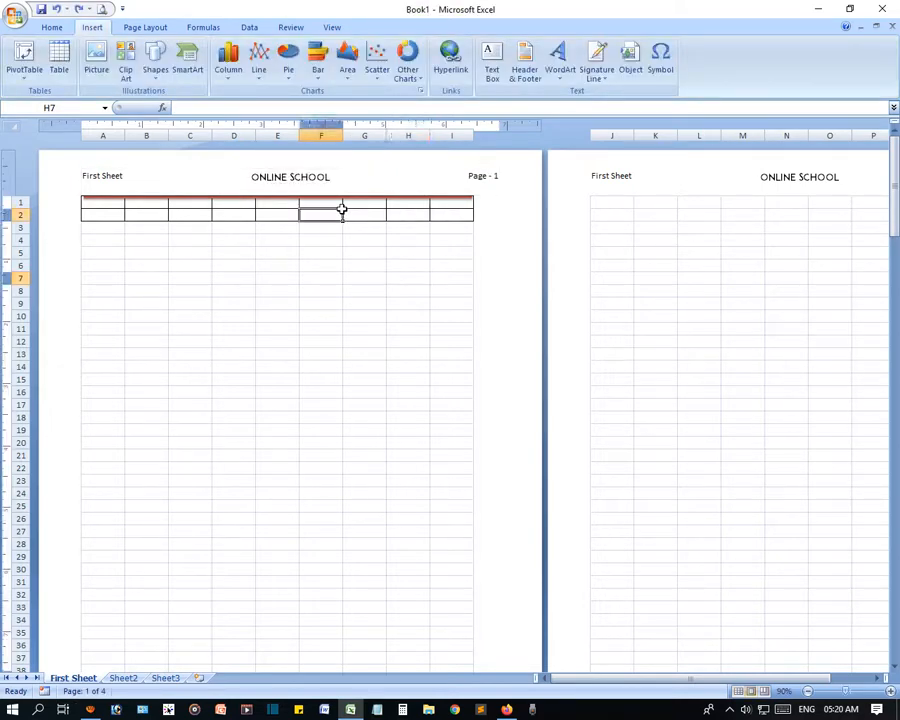
{"action": "scroll", "coordinate": [286, 292], "scroll_direction": "down", "scroll_amount": 6}
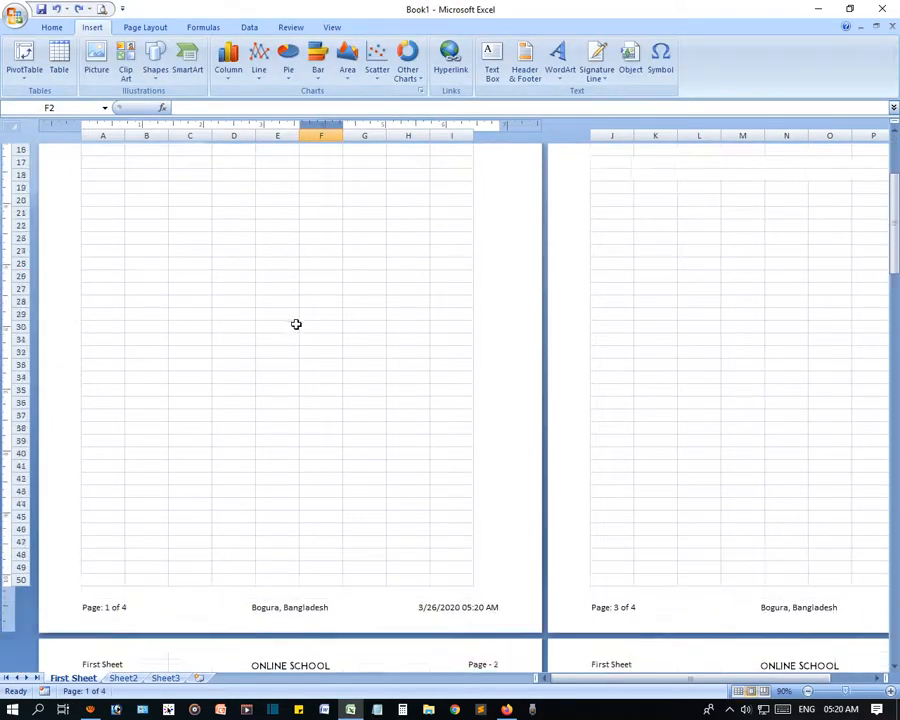
{"action": "scroll", "coordinate": [294, 322], "scroll_direction": "up", "scroll_amount": 6}
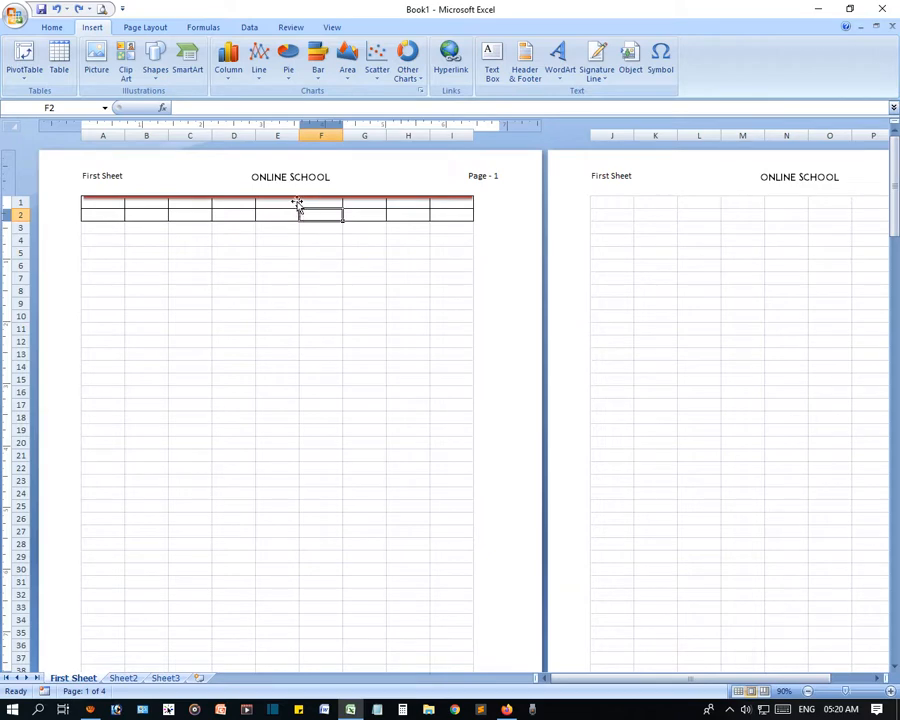